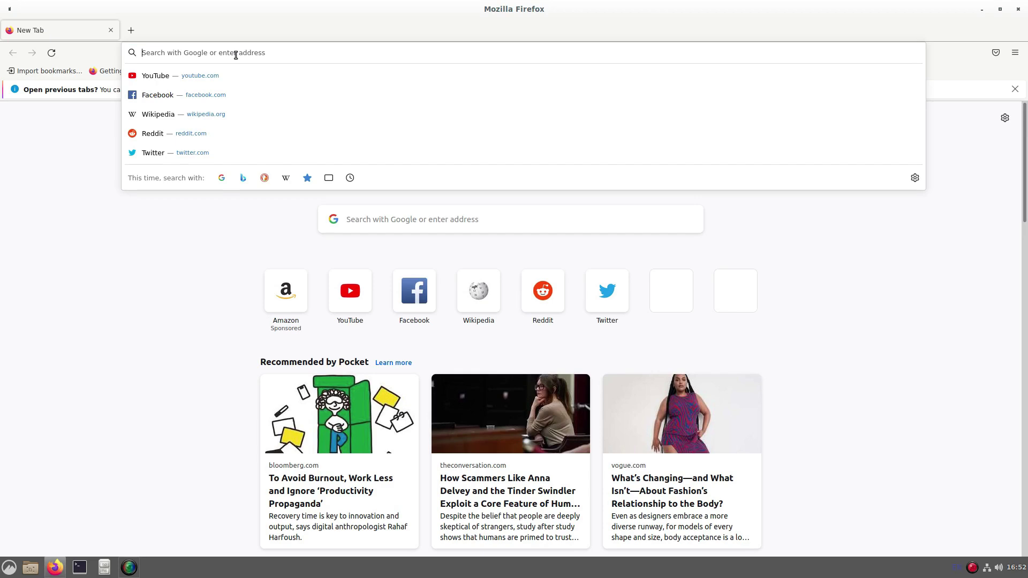
Step: Search the web for "mutter rounded" and open the yilozt/mutter-rounded GitHub page at its Ubuntu 21.10 build instructions
type("mutter rounded")
key("Return")
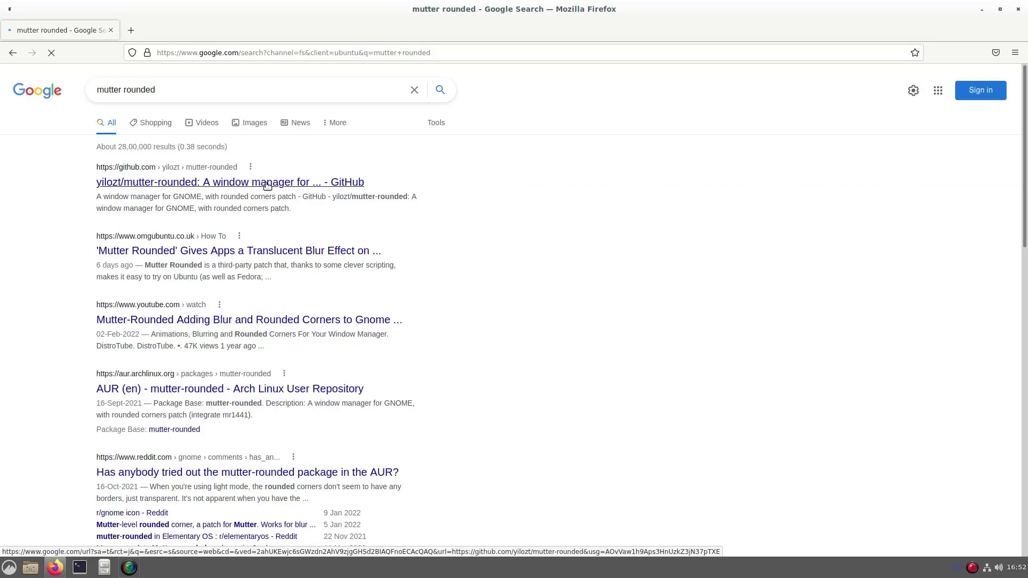
left_click(267, 185)
scroll(94, 314, "down", 2)
scroll(182, 318, "down", 15)
scroll(184, 321, "up", 5)
Step: Install git from a new terminal with sudo apt install git, accepting the installation prompt
key("ctrl+alt+t")
type("sudo aa")
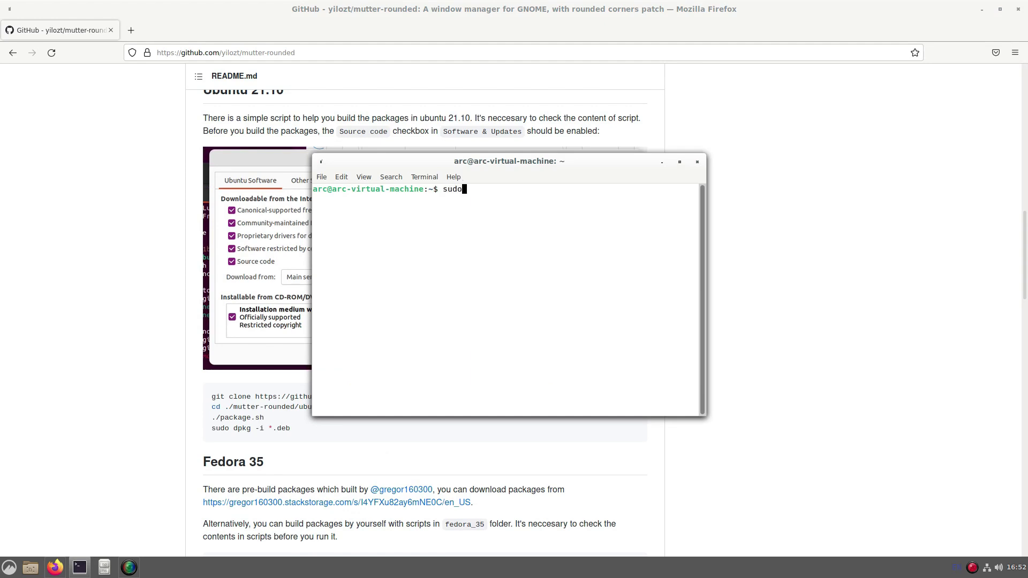
key("BackSpace")
key("BackSpace")
type("pt install git")
key("Return")
type("y")
key("Return")
left_click_drag(212, 396, 437, 396)
key("ctrl+c")
key("alt+Tab")
key("ctrl+shift+v")
key("Return")
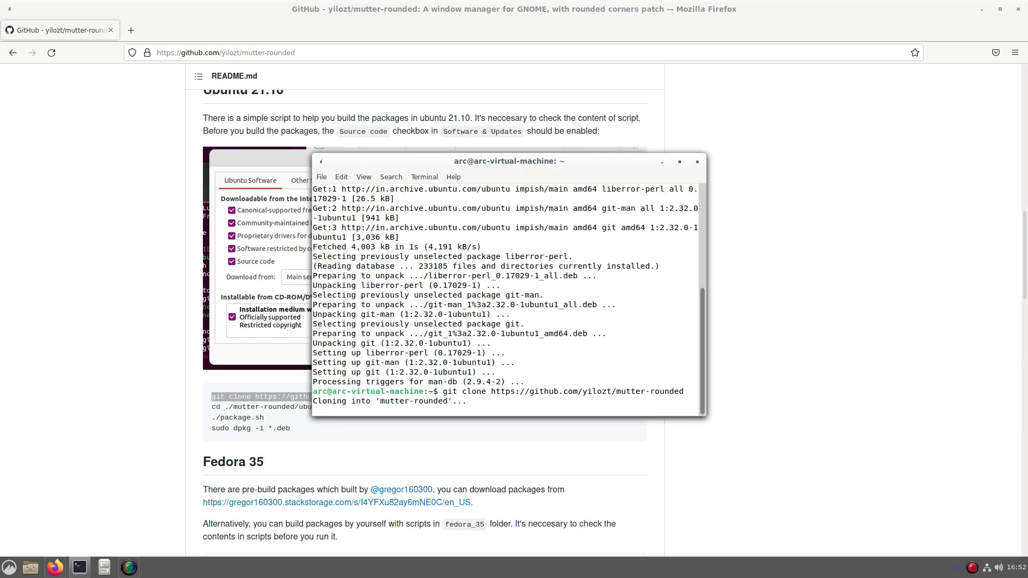
Step: Go into mutter-rounded/ubuntu_21.10 in the terminal, listing each folder, and enter ./package.sh at the prompt
type("ls")
key("Return")
left_click_drag(509, 161, 728, 152)
type("cd ./mutter-rounded ls cd ./ubuntu_21.10 ls ./")
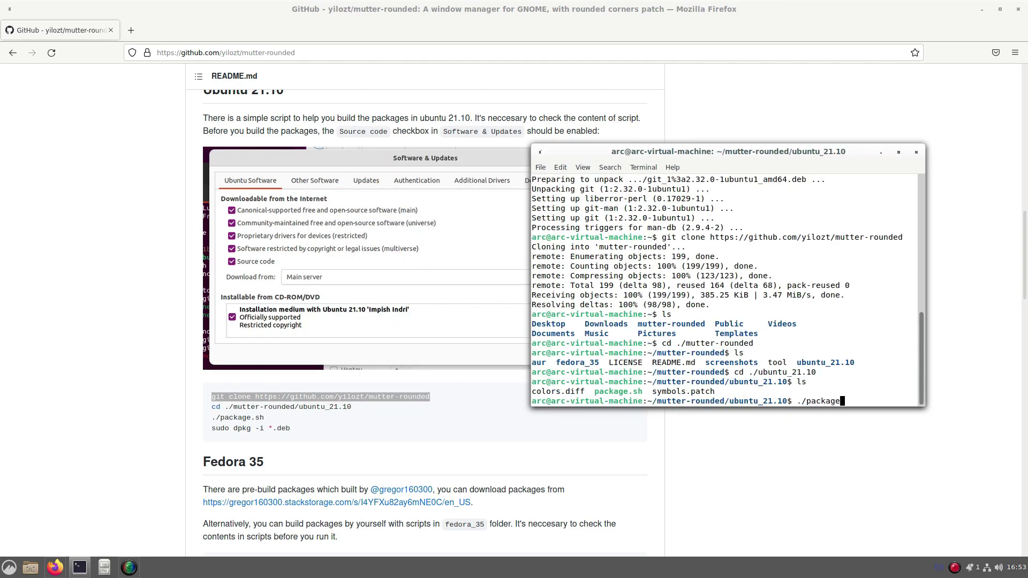
Step: Inspect the Source code setting in Software & Updates, close it, and run the ./package.sh build script
key("super")
type("soft")
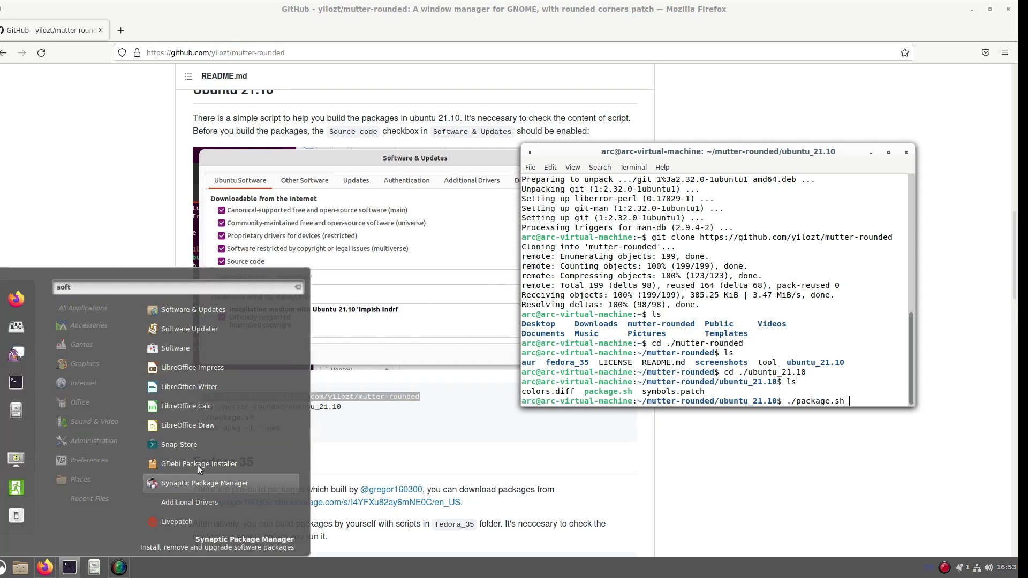
left_click(166, 310)
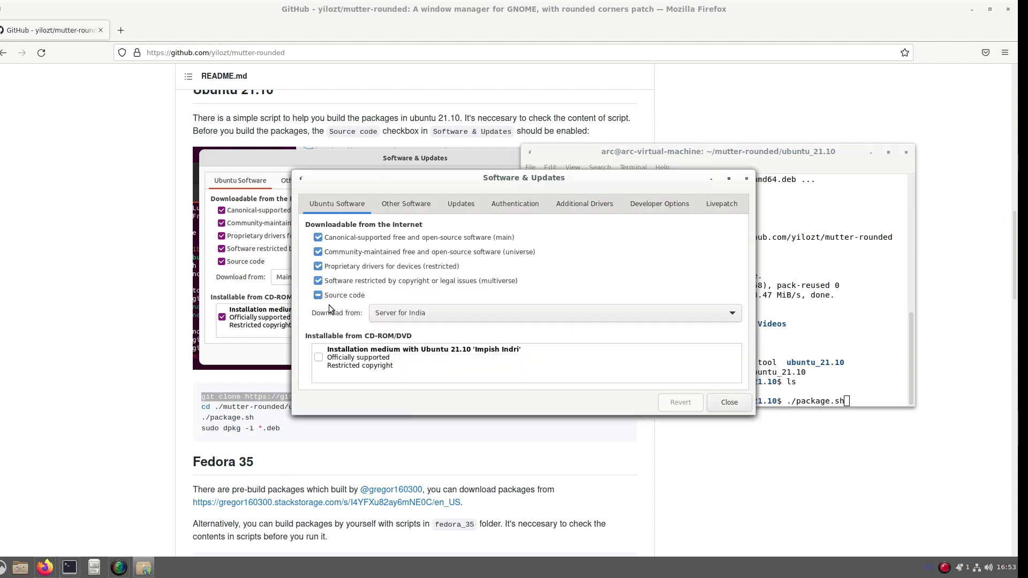
left_click(729, 402)
key("Return")
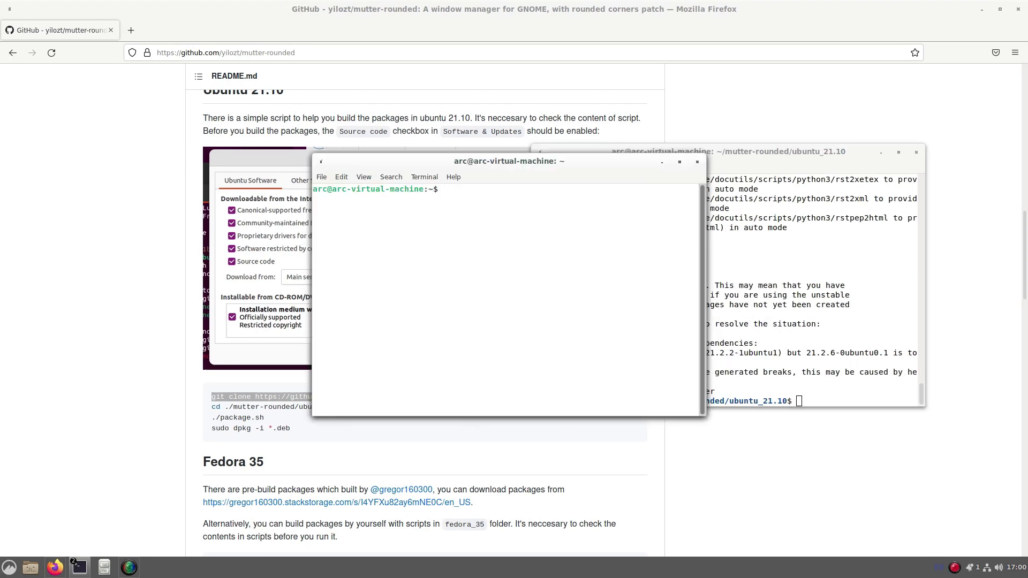
Step: Install libegl-mesa0 with sudo apt install in a second terminal, accepting the prompt
type("sudo apt install libegl-mesa0")
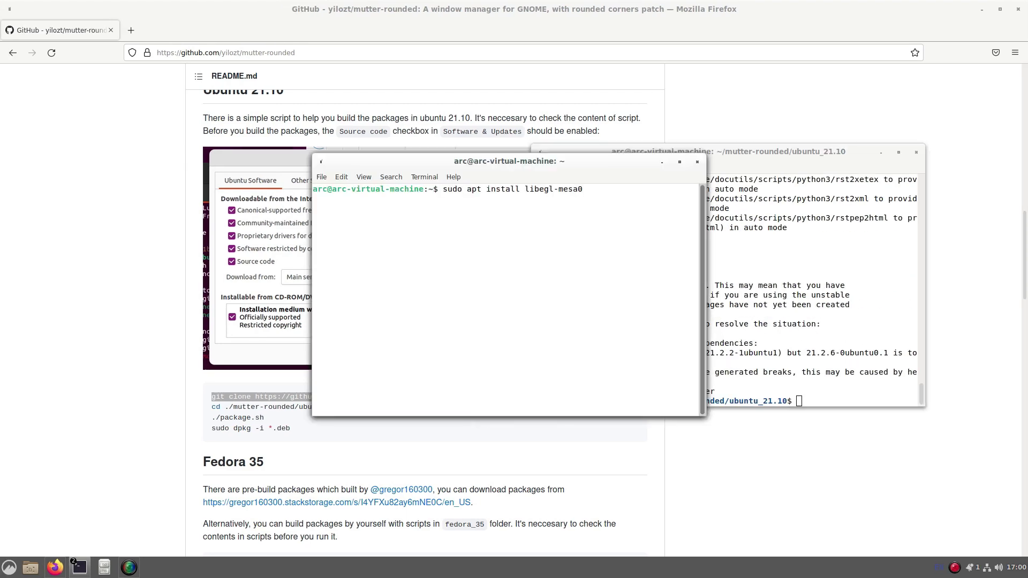
key("Return")
type("y")
key("Return")
Step: Copy the libgbm1 package name from the build's dependency error and install it with sudo apt install
left_click(597, 371)
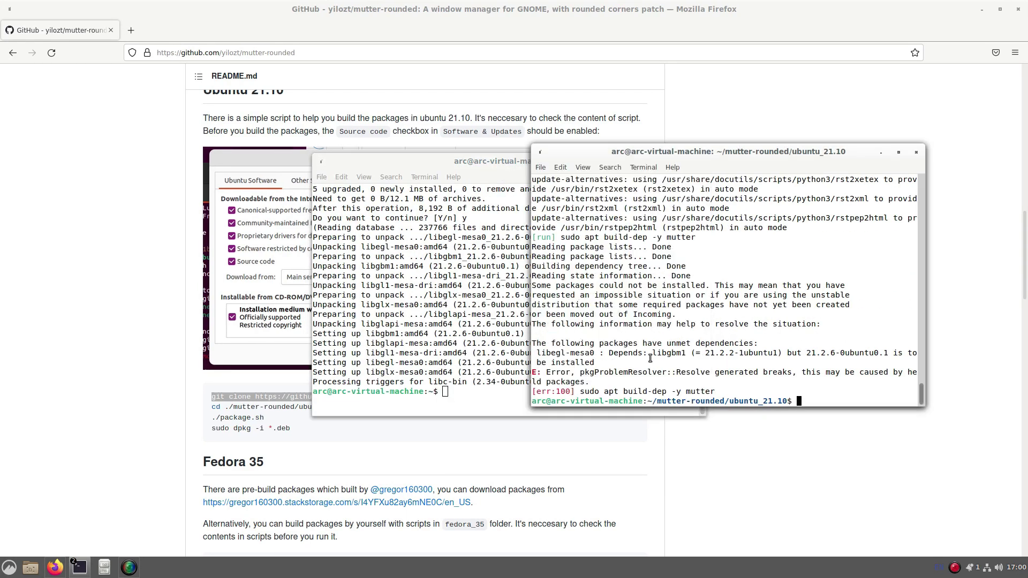
right_click(660, 353)
key("Escape")
left_click(504, 372)
type("sud")
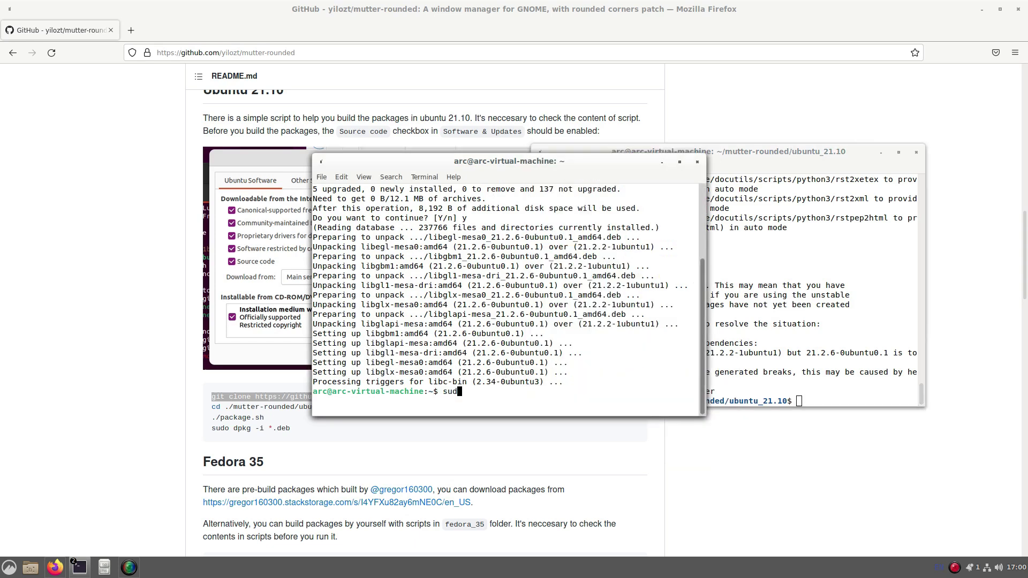
type("o apt install")
key("ctrl+shift+v")
key("Return")
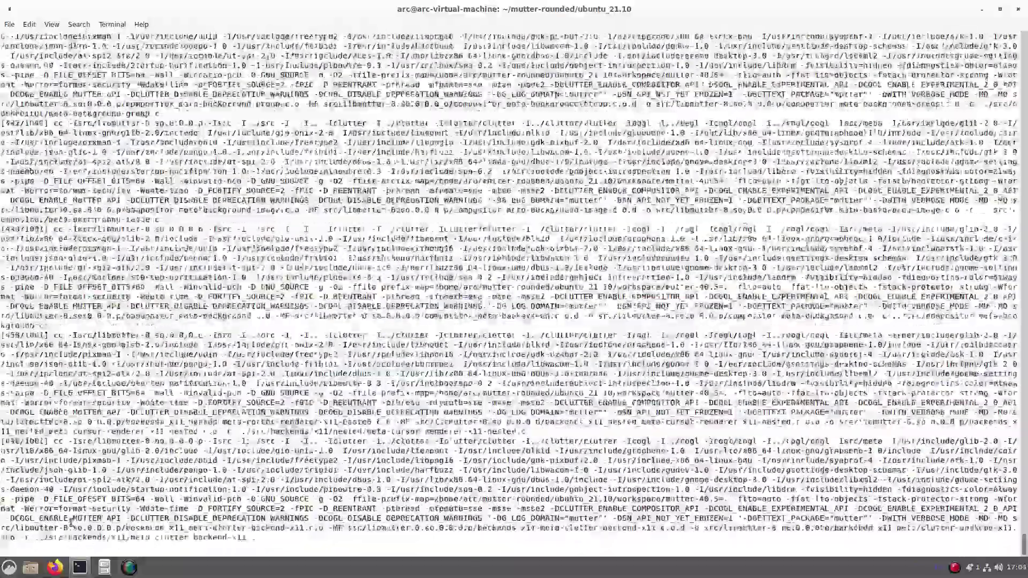
Step: Install the built mutter packages by running sudo dpkg -i *.deb in the ubuntu_21.10 folder
type("sudo dpkg")
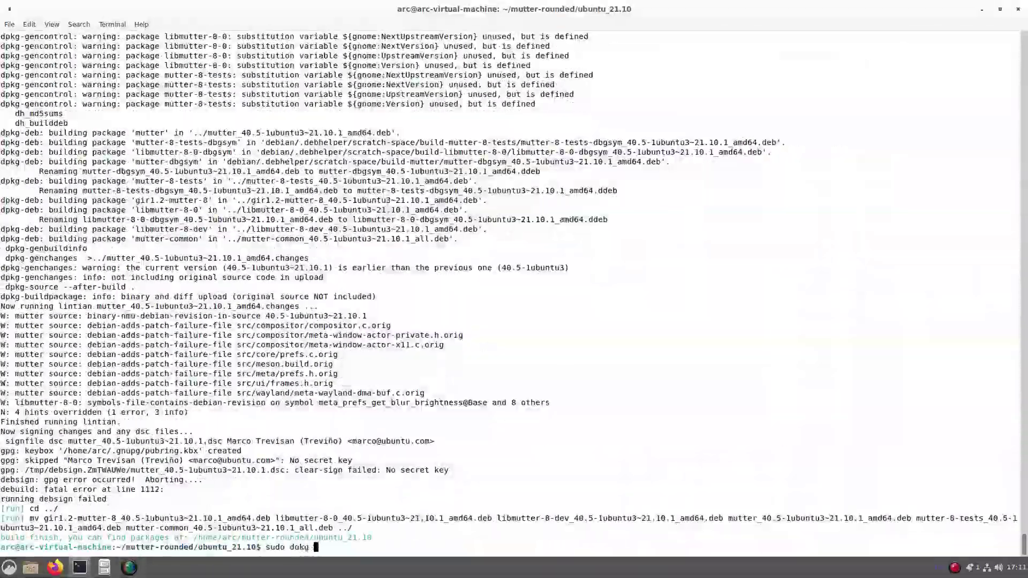
type(" -i *.deb")
key("Return")
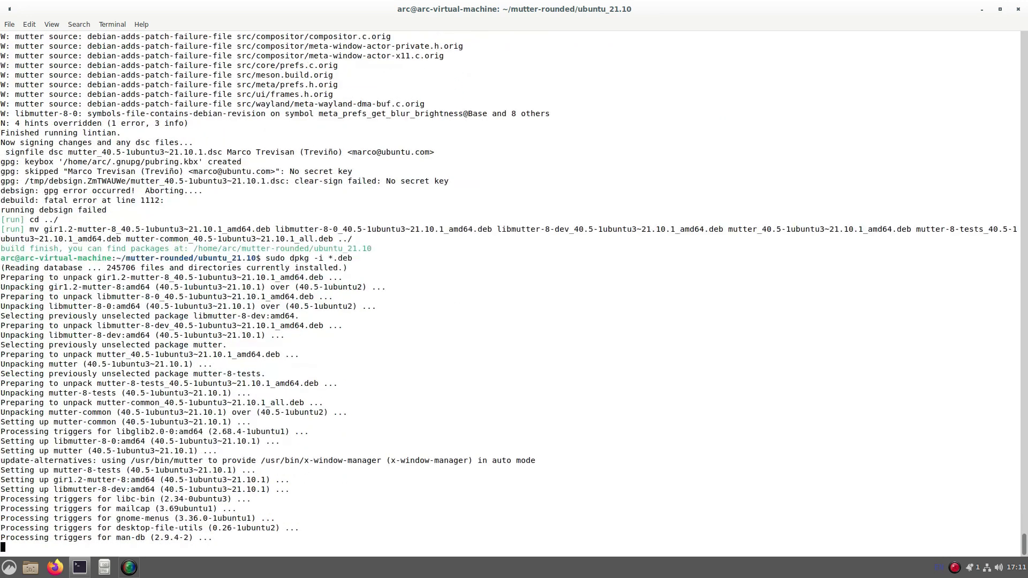
Step: Switch the window manager to mutter by running mutter --replace in a new terminal
key("ctrl+alt+t")
type("mutter --replace")
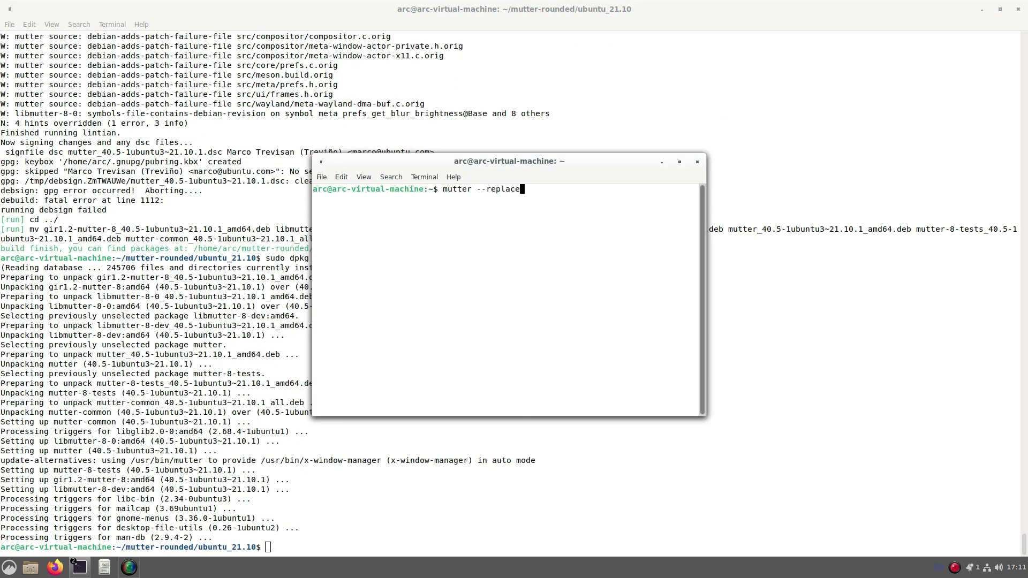
key("Return")
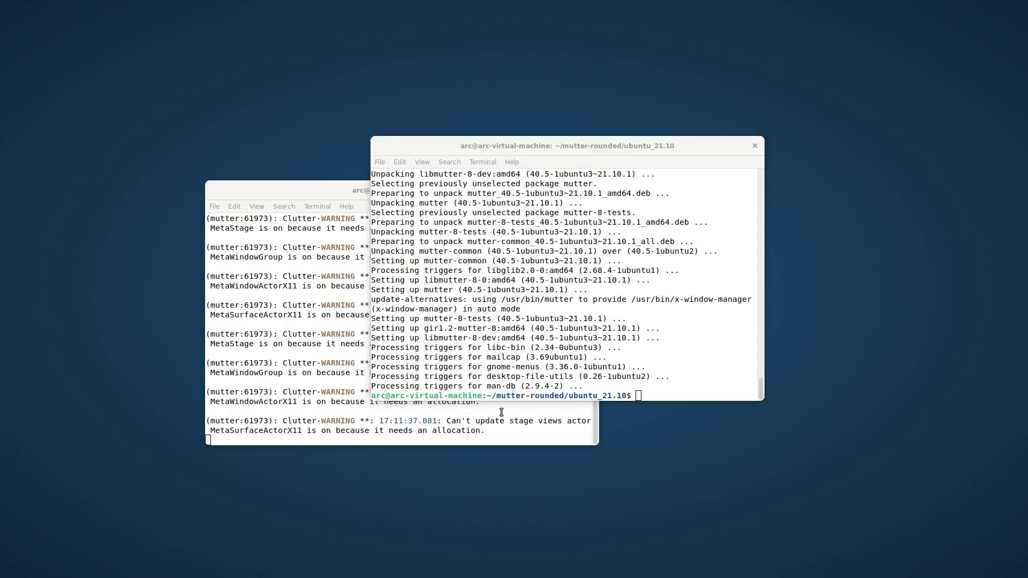
Step: Return to the Cinnamon window manager by running cinnamon --replace in the other terminal
type("cinnamon --repl")
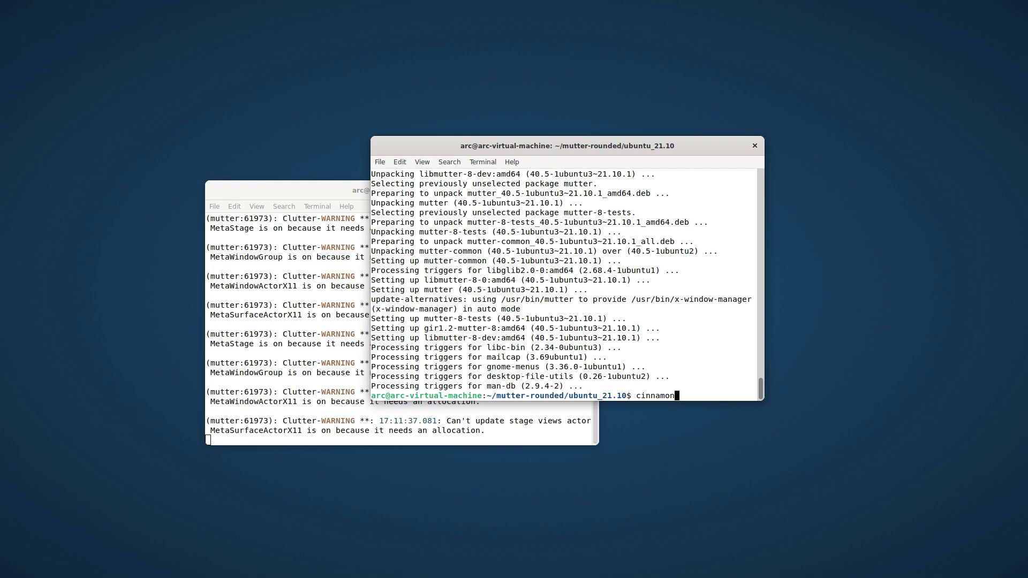
type("ace")
key("Return")
Step: Install the Plank dock with sudo apt install plank, accepting the installation prompt
key("alt+Tab")
type("sudo apt ")
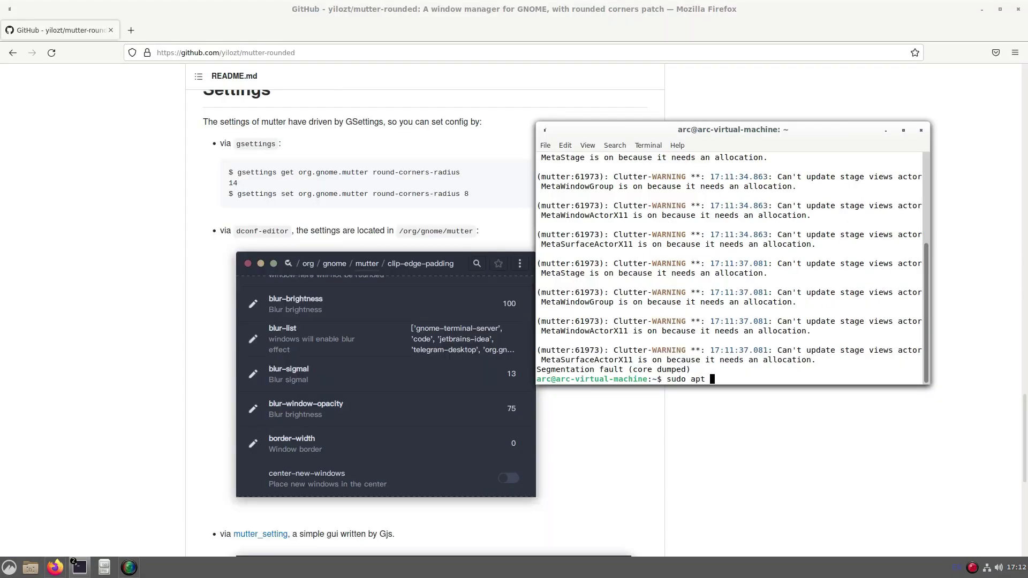
type("install plank")
key("Return")
key("Return")
type("y")
key("Return")
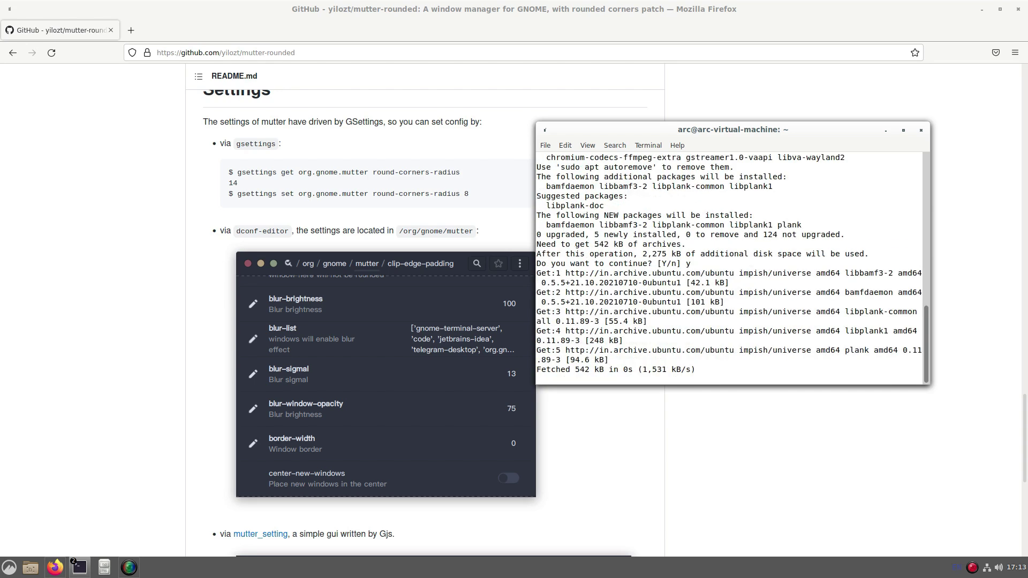
Step: Clear the terminal and launch Plank by searching the applications for "plank"
key("ctrl+l")
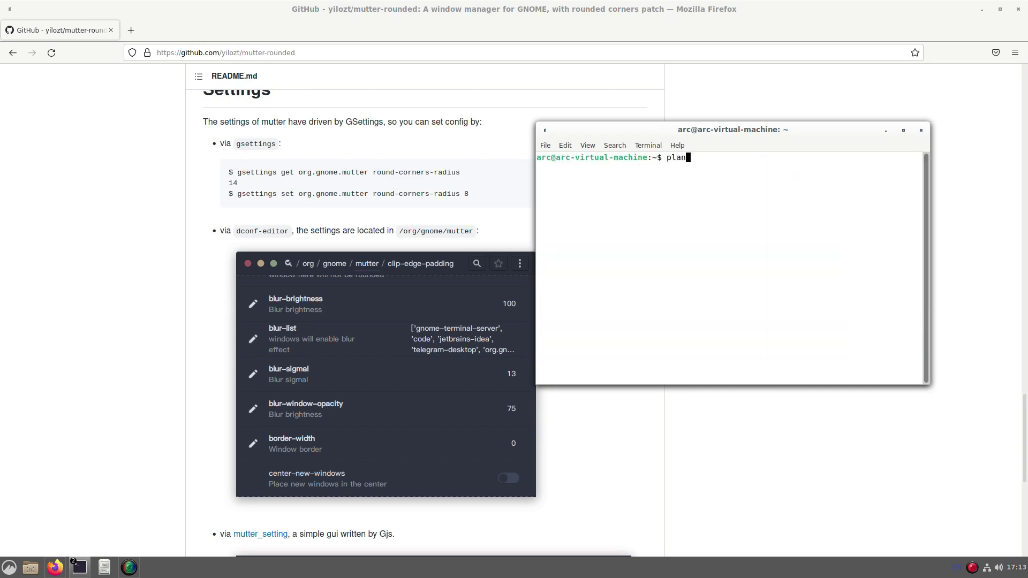
key("super")
type("plab")
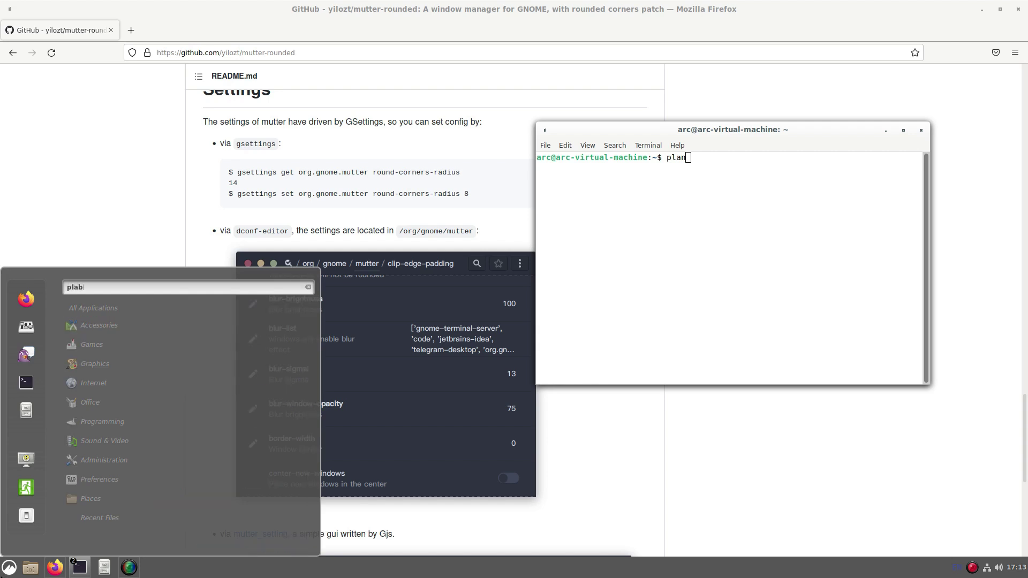
key("BackSpace")
type("nk")
key("Return")
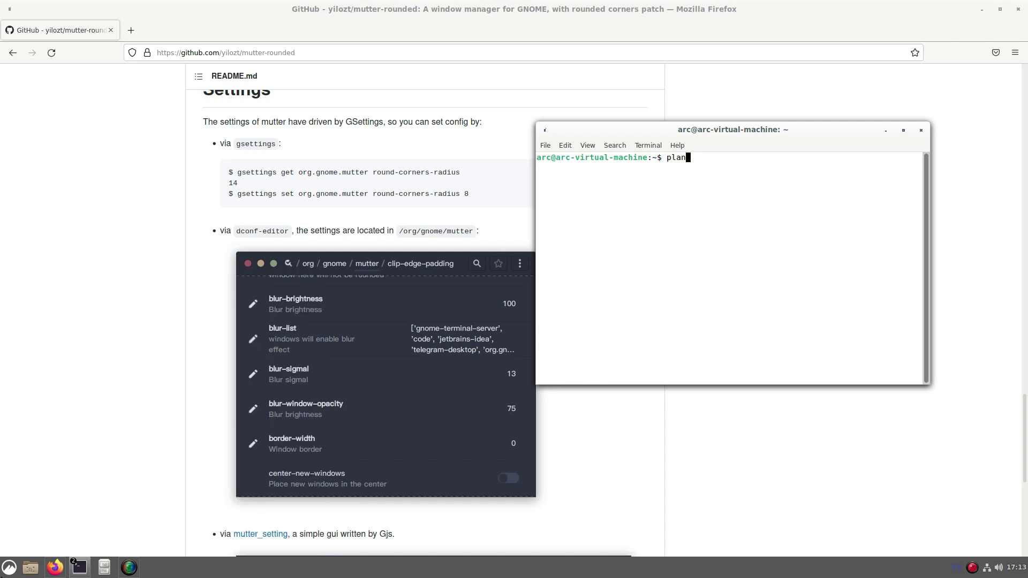
Step: Open the Plank dock's preferences, set its theme to Transparent, and close the preferences
right_click(643, 537)
left_click(658, 558)
right_click(657, 558)
left_click(659, 558)
right_click(659, 557)
left_click(680, 520)
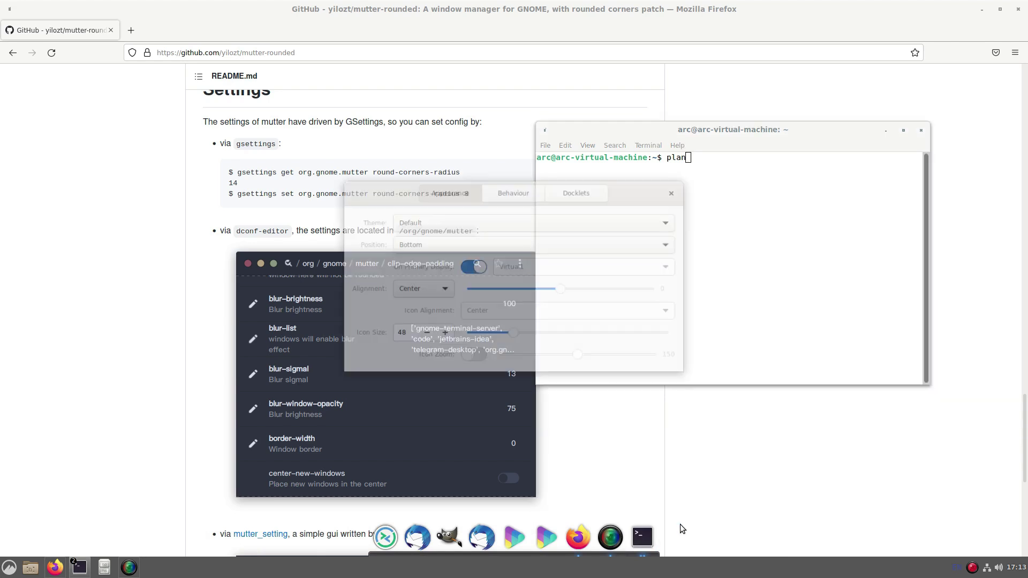
left_click(438, 217)
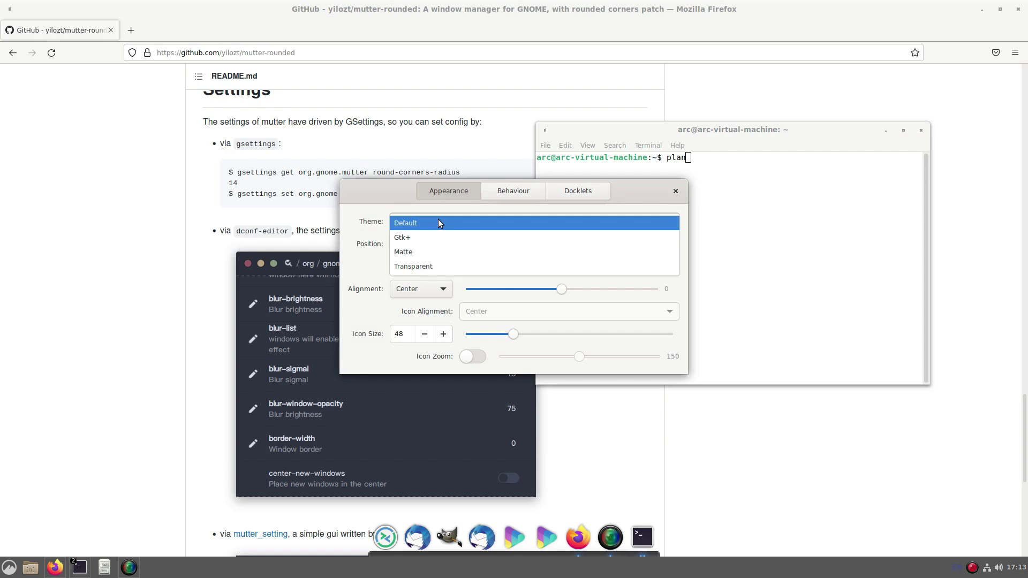
left_click(436, 220)
left_click(433, 221)
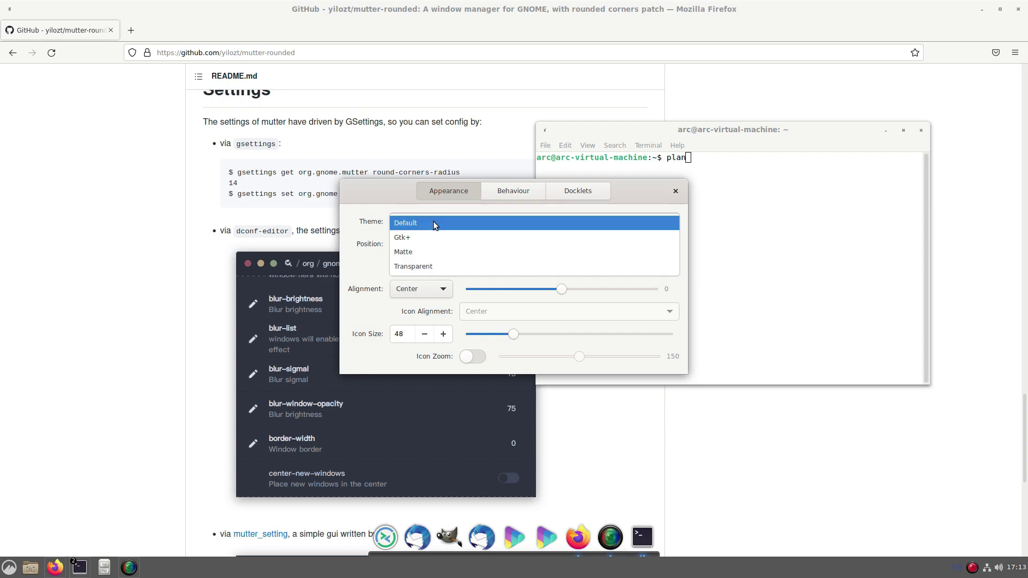
left_click(432, 266)
left_click(676, 191)
Step: Erase the leftover text at the terminal prompt and run mutter --replace
key("BackSpace")
key("BackSpace")
key("BackSpace")
key("BackSpace")
type("mutter --replace")
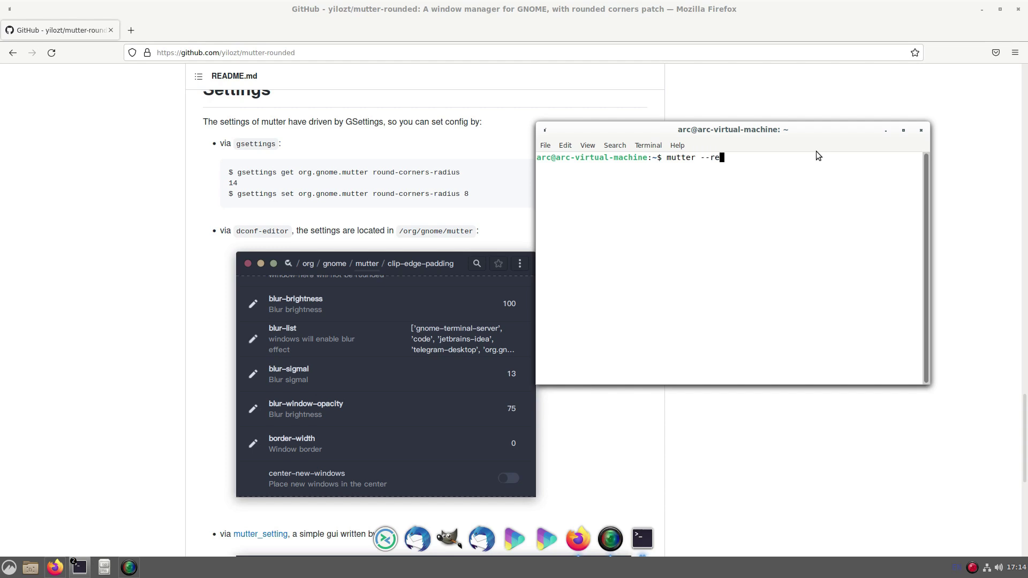
key("Return")
Step: Install dconf-editor with sudo apt install and launch it from the terminal
type("sudo apt install dconf-editor")
key("Return")
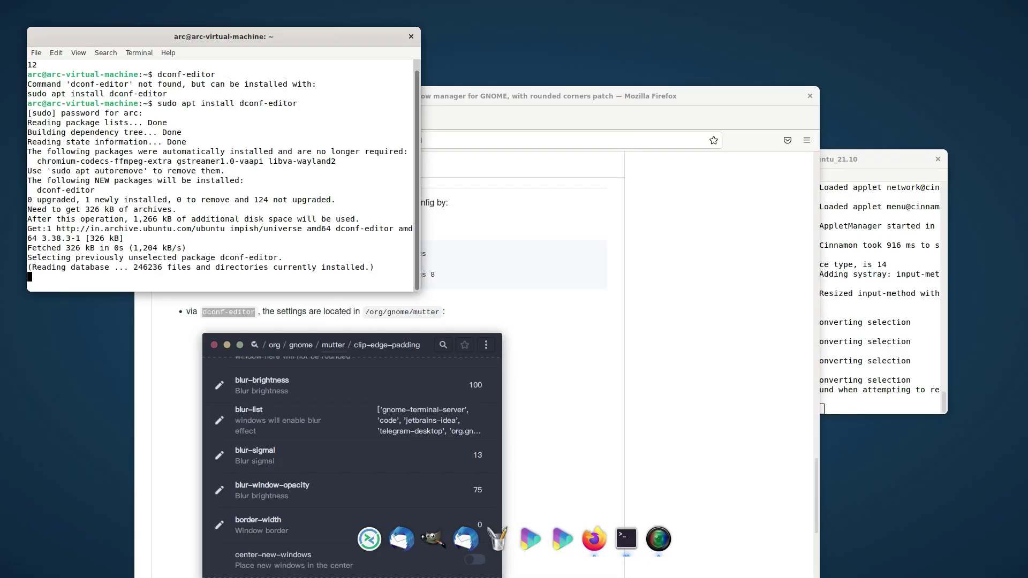
right_click(213, 311)
left_click(230, 321)
left_click(155, 258)
type("dconf-editor")
key("Return")
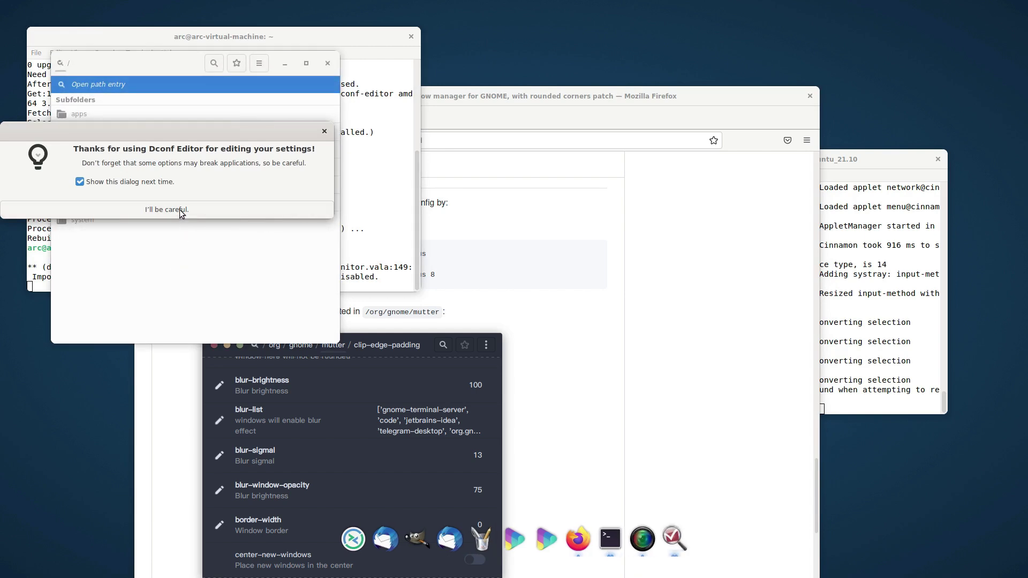
Step: Accept the Dconf Editor caution, move its window clear of the terminal, and browse to /org/gnome/mutter
left_click(179, 211)
left_click_drag(191, 64, 209, 72)
left_click_drag(375, 97, 749, 141)
left_click(633, 277)
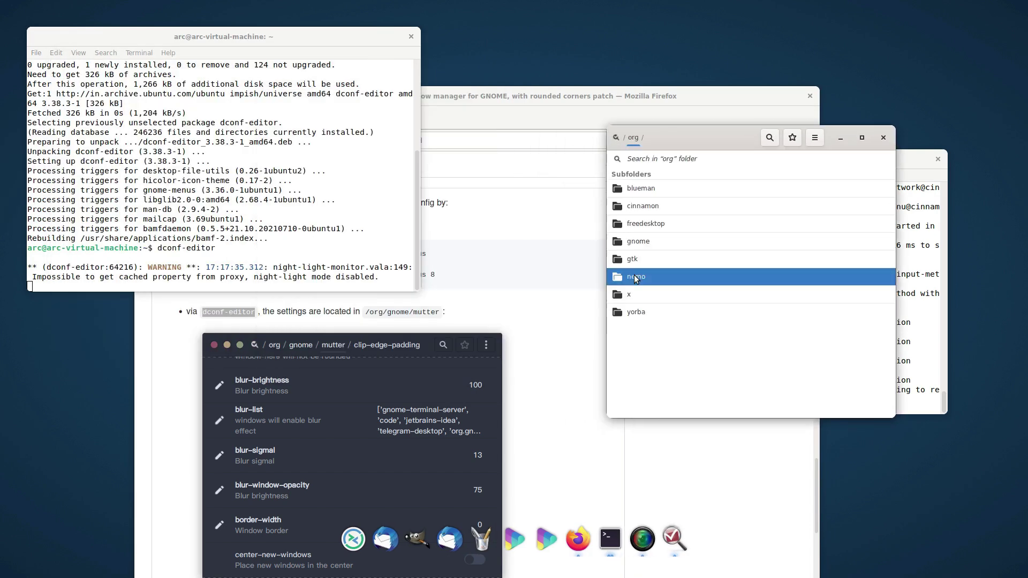
left_click(643, 242)
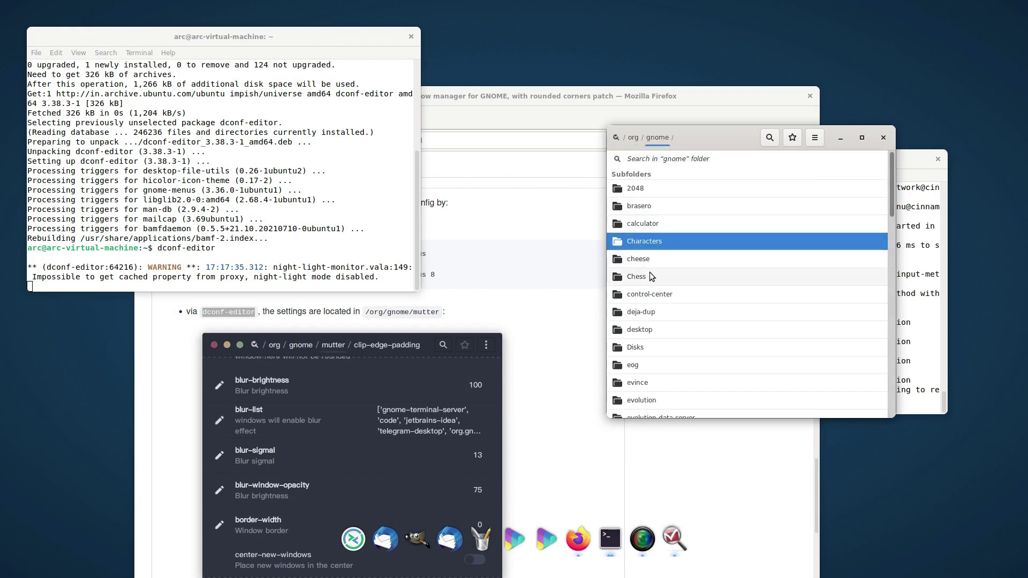
scroll(651, 274, "down", 5)
scroll(651, 272, "down", 5)
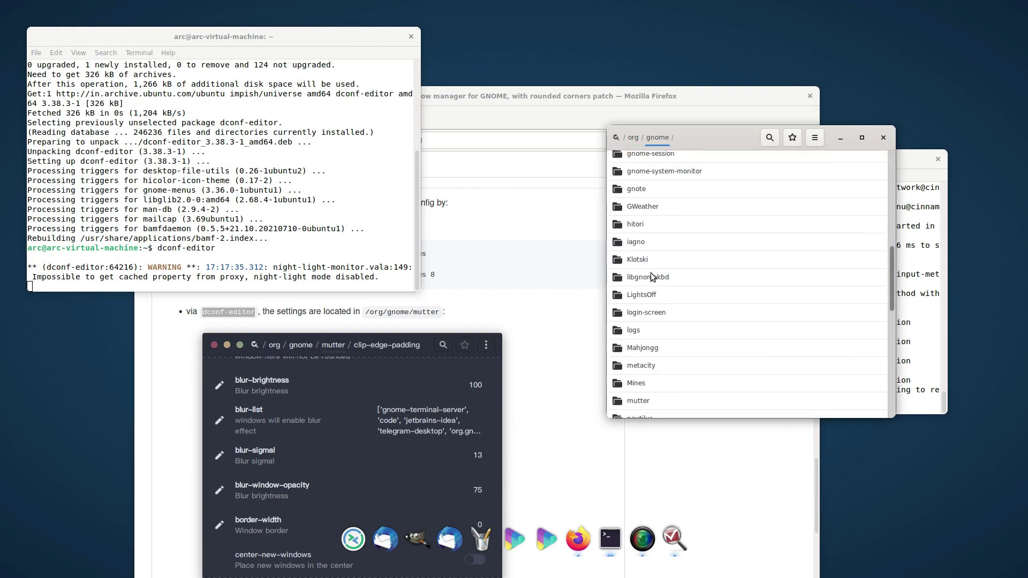
left_click(648, 266)
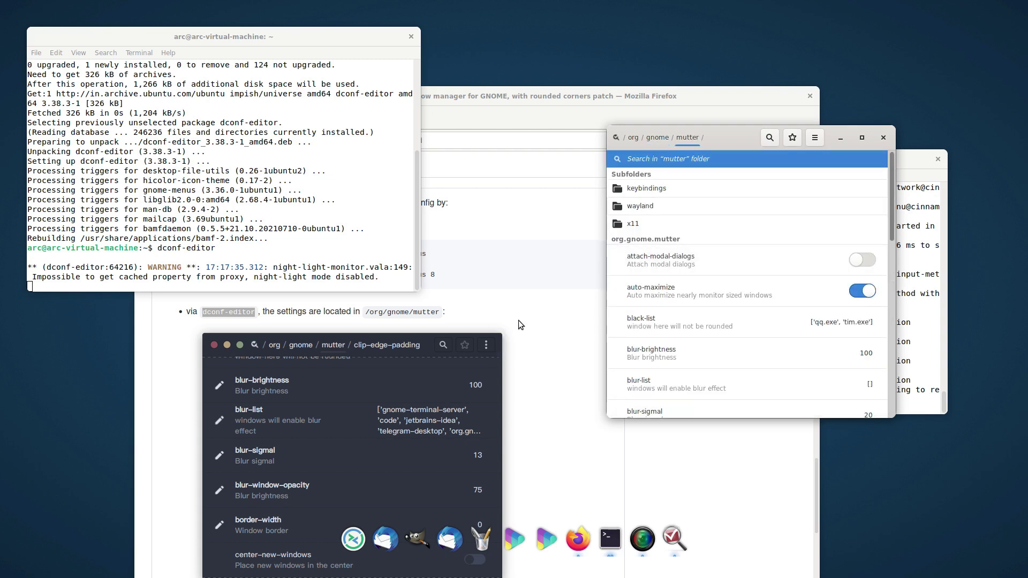
Step: Open the mutter_setting link in the README and find the Install instructions of mutter-rounded-setting
scroll(519, 320, "down", 3)
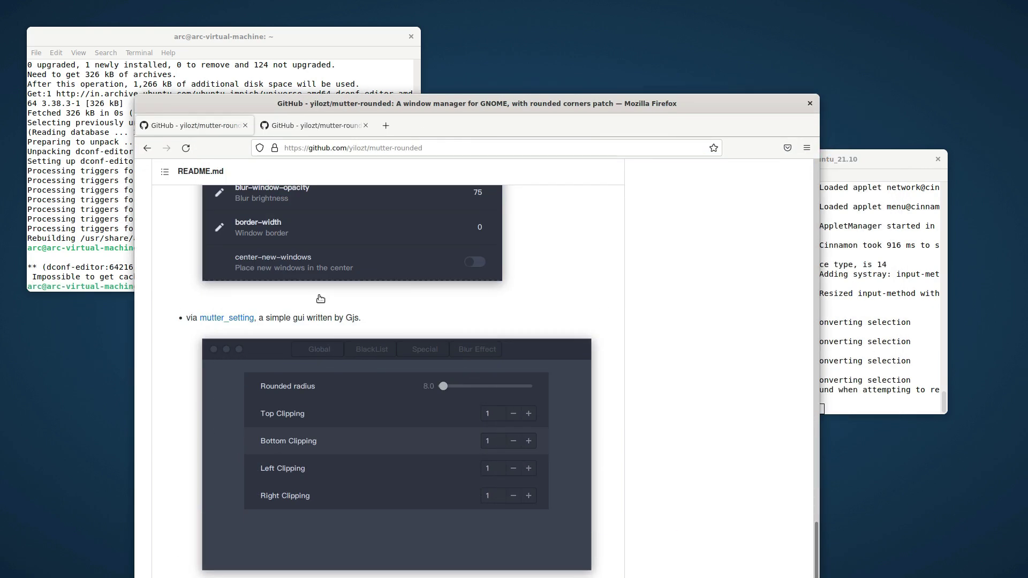
left_click(206, 317)
left_click_drag(568, 109, 637, 48)
scroll(583, 297, "down", 8)
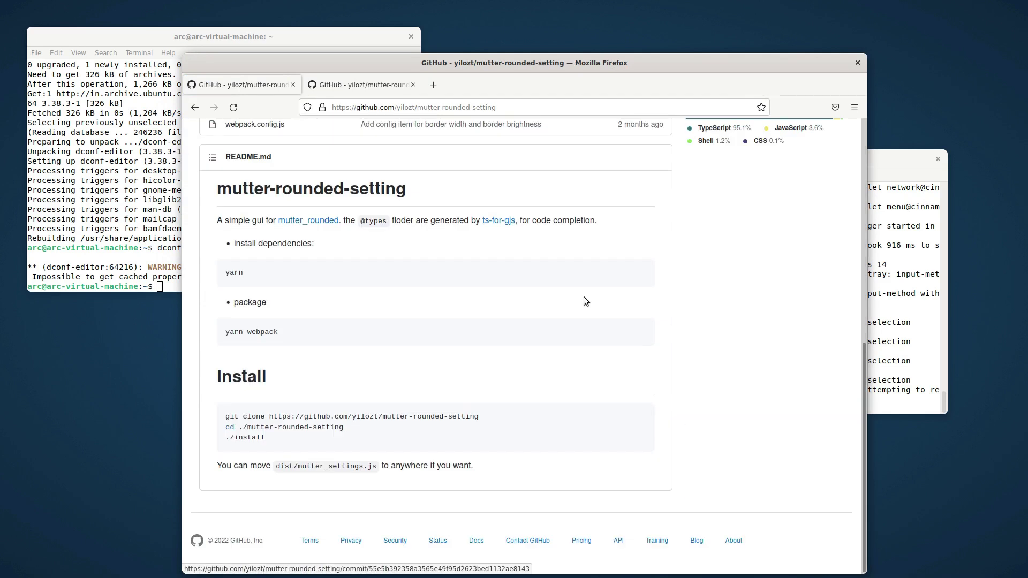
Step: Copy the git clone command for mutter-rounded-setting from the README's Install section and run it in the terminal
left_click_drag(225, 416, 488, 416)
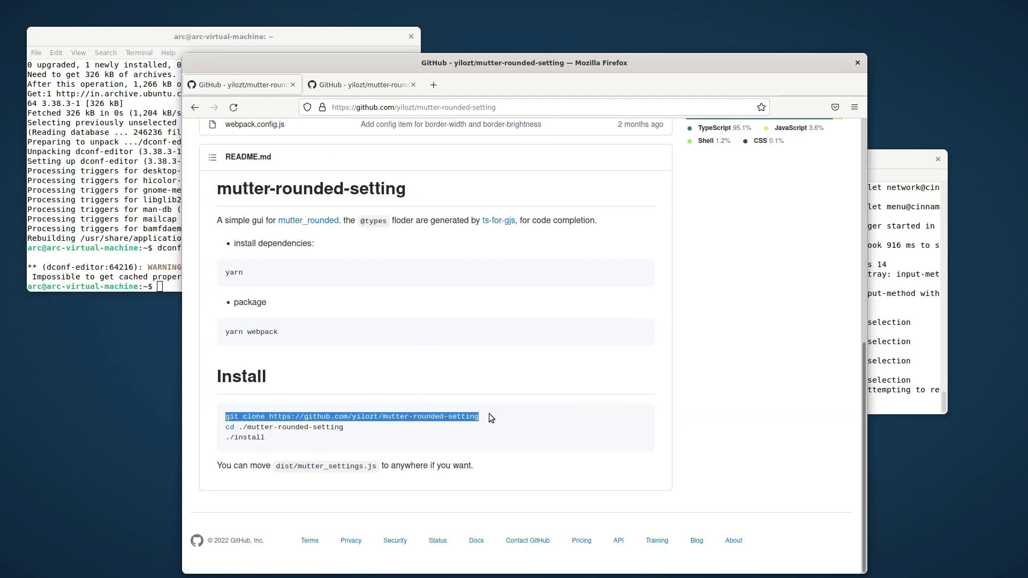
right_click(476, 422)
left_click(480, 427)
left_click(97, 153)
key("ctrl+shift+v")
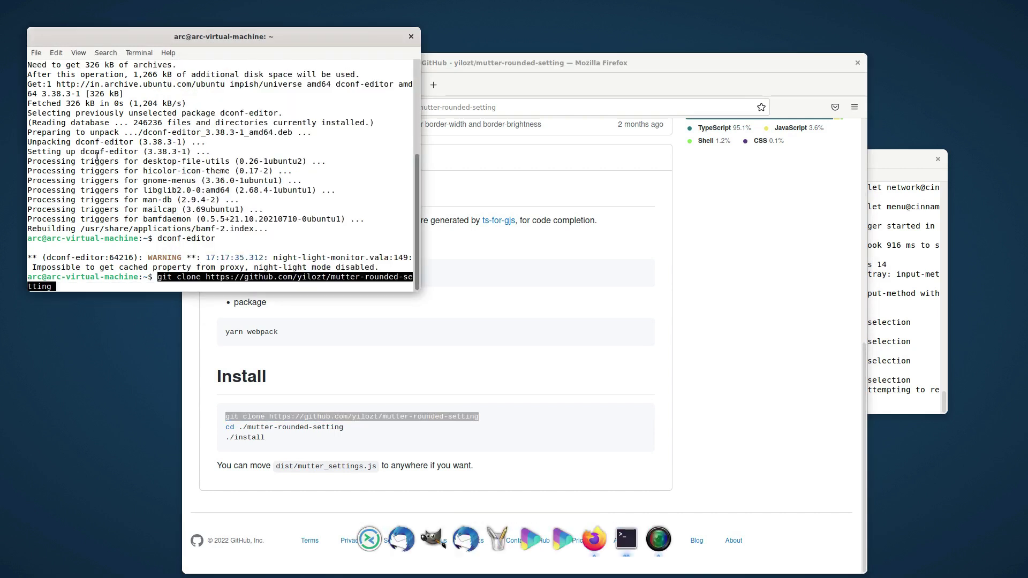
key("Return")
Step: Copy the README's cd ./mutter-rounded-setting command and run it in the terminal to enter the cloned folder
left_click(354, 376)
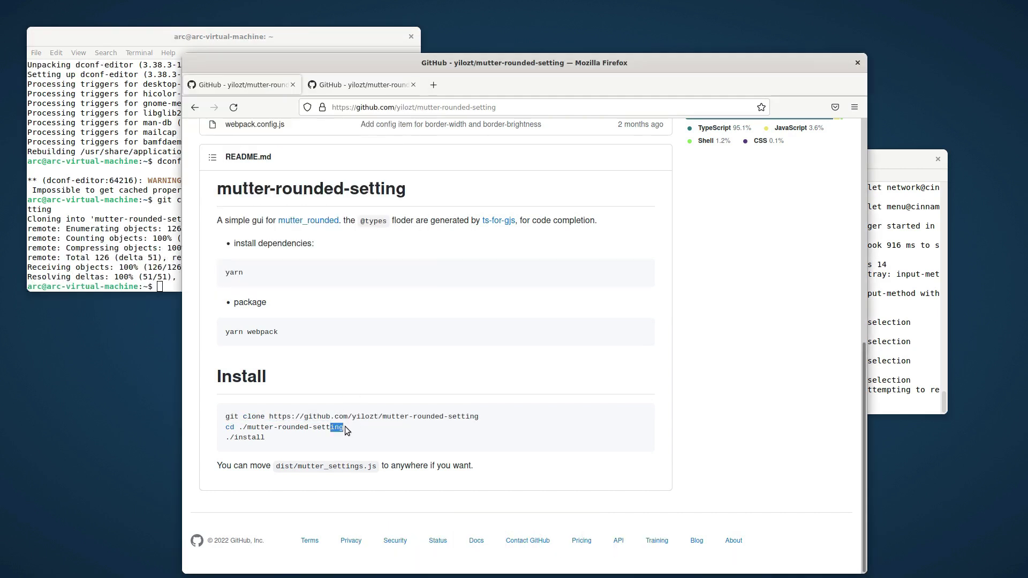
mouse_move(343, 428)
left_mouse_down()
mouse_move(231, 418)
mouse_move(226, 427)
left_mouse_up()
right_click(227, 427)
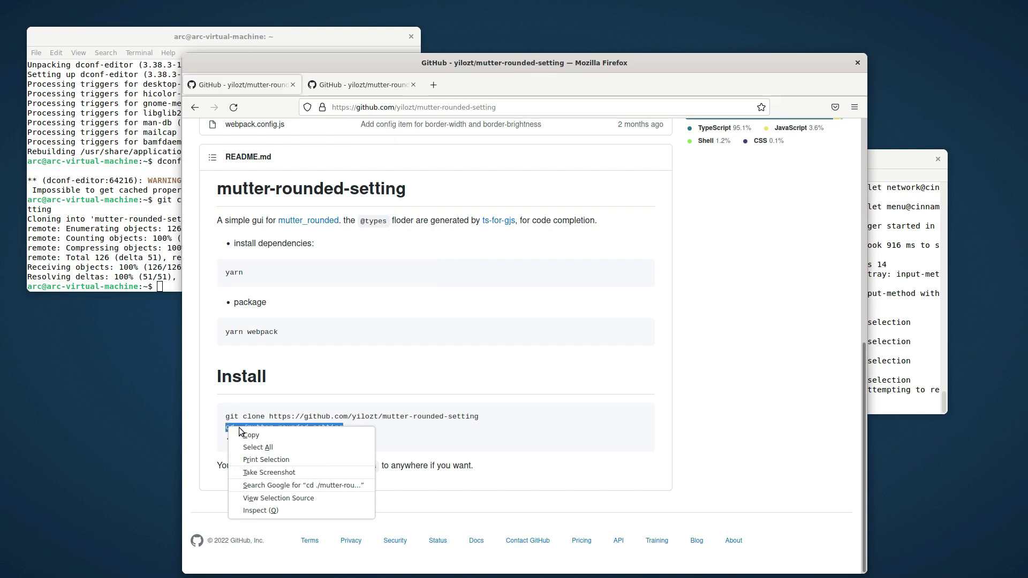
left_click(242, 433)
left_click(152, 251)
key("ctrl+shift+v")
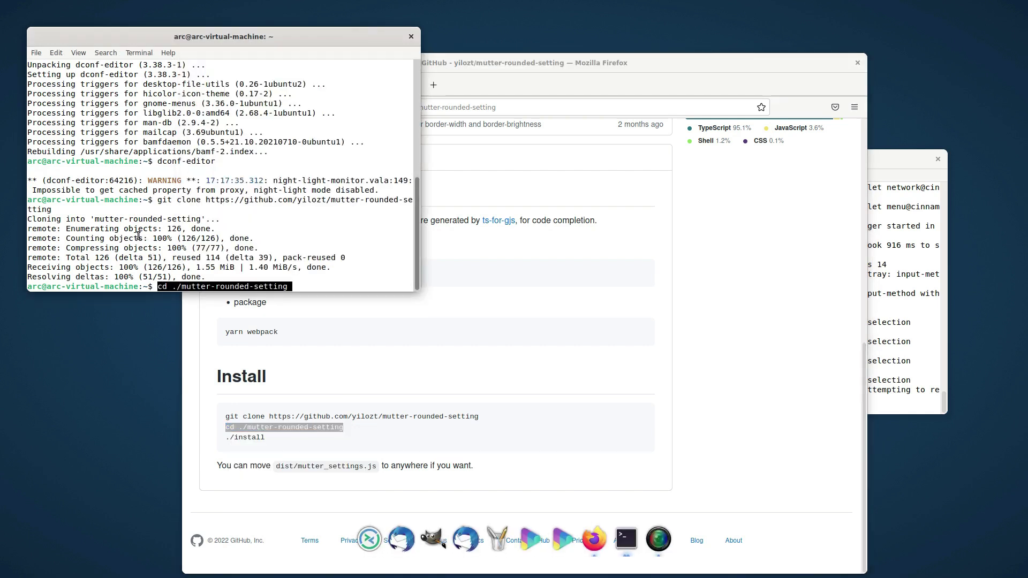
key("Return")
Step: Copy the ./install command from the README and run it in the mutter-rounded-setting folder
left_click_drag(276, 439, 221, 438)
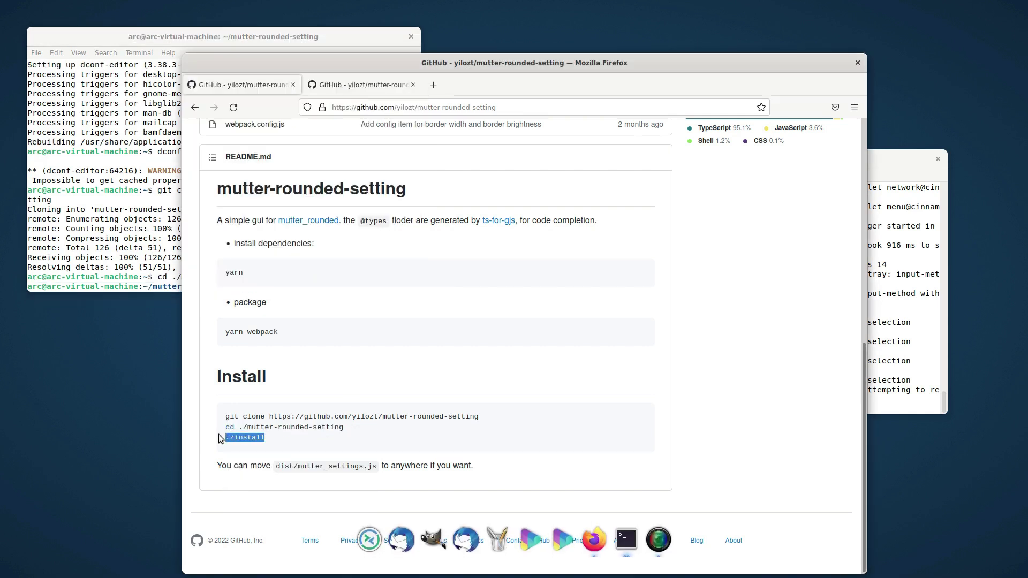
right_click(254, 440)
left_click(278, 449)
left_click(123, 251)
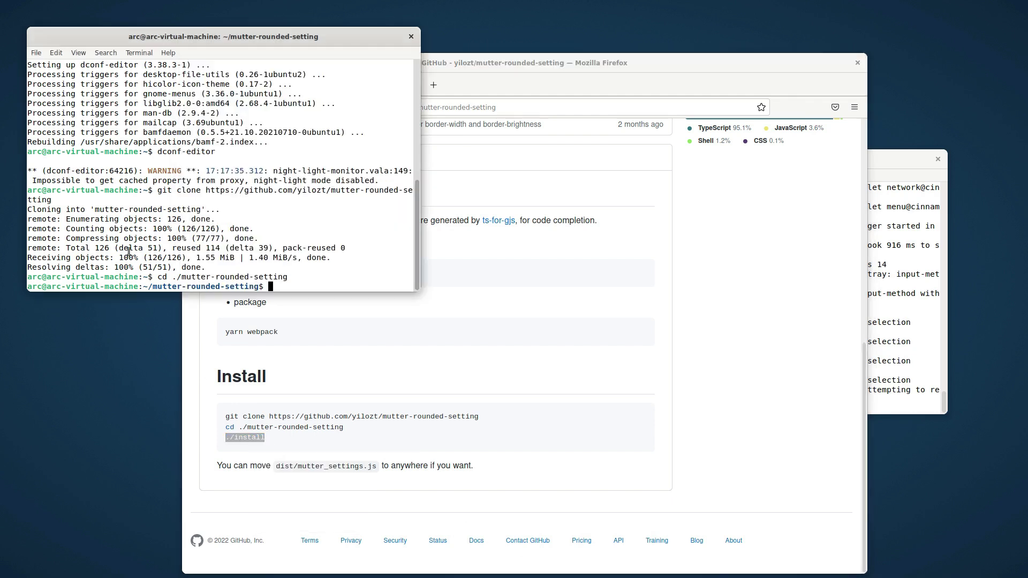
key("ctrl+shift+v")
key("Return")
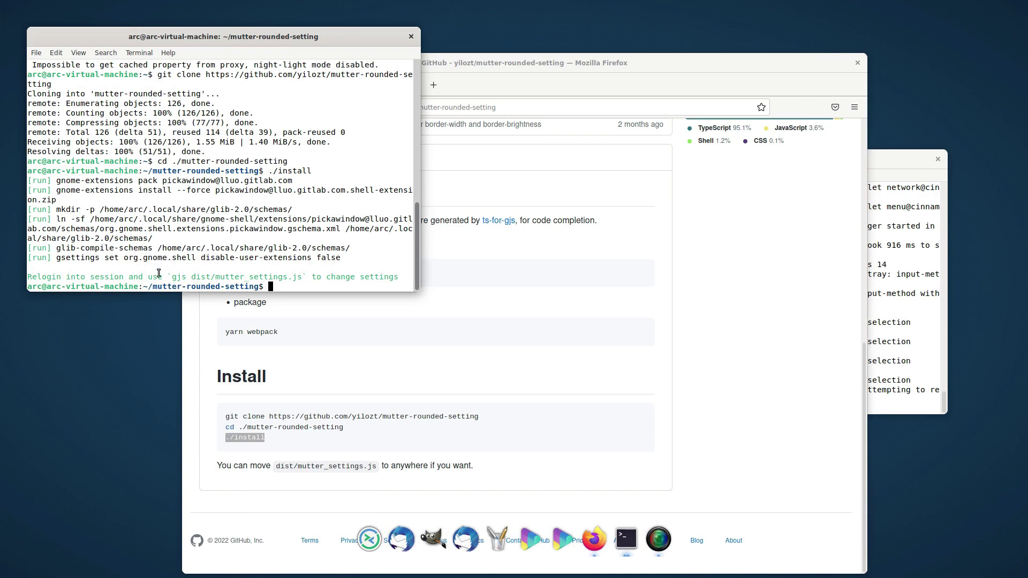
Step: Install yarn with sudo apt install and accept the installation
scroll(536, 348, "up", 3)
type("sudo apt install yarn")
key("Return")
type("y")
key("Return")
double_click(234, 395)
triple_click(250, 464)
left_click(215, 161)
key("ctrl+shift+v")
key("ctrl+c")
key("ctrl+l")
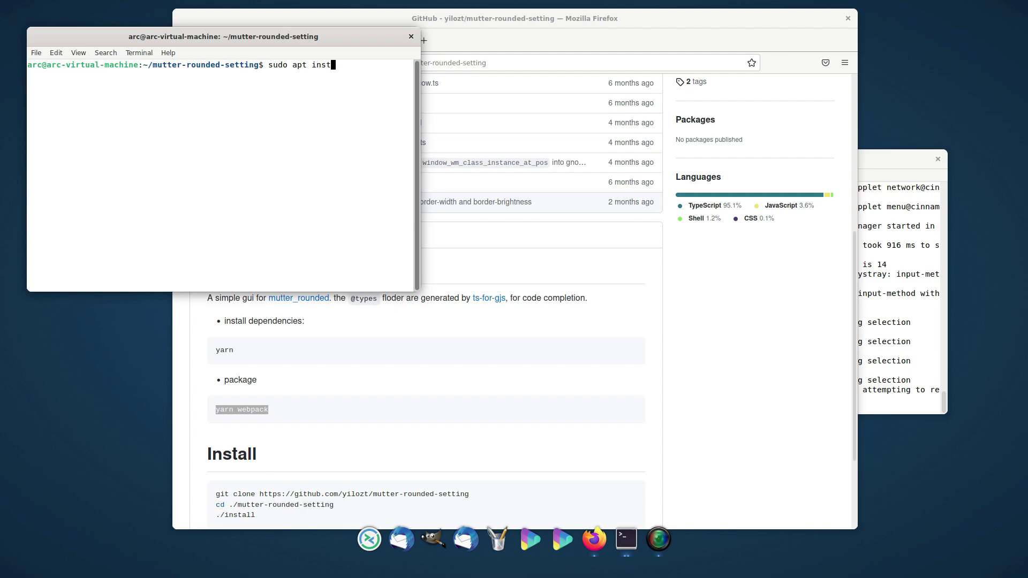
Step: Install webpack with sudo apt install and run ./install again
type("sudo apt install webpack")
key("Return")
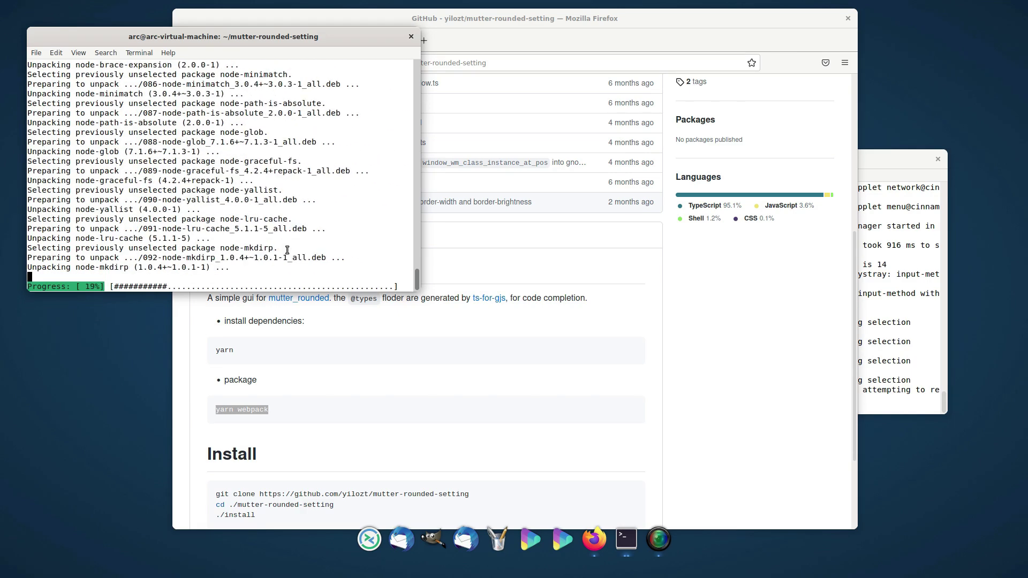
type("./install")
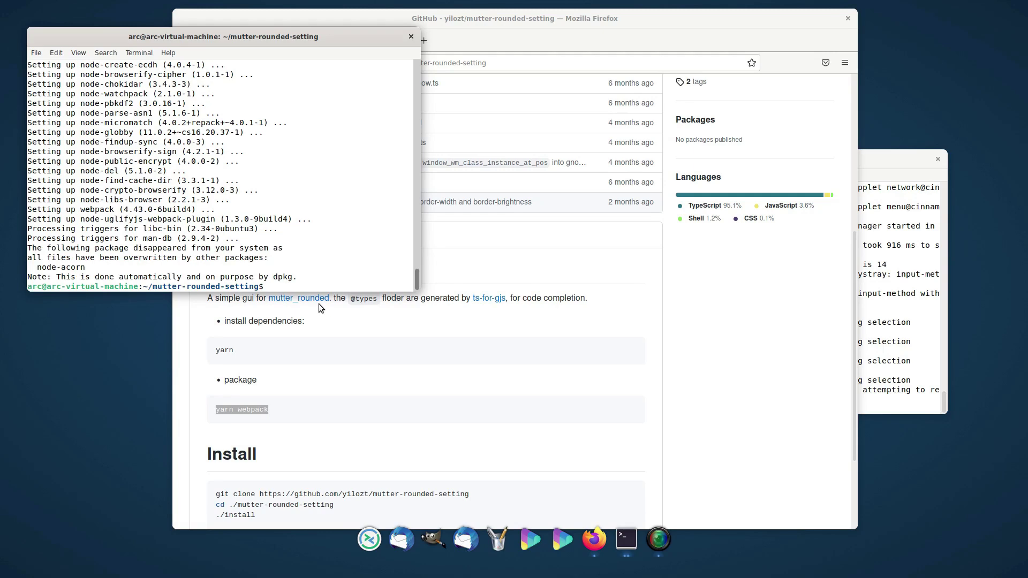
key("Return")
Step: Copy gjs dist/mutter_settings.js from the installer output and run it to launch the settings tool
left_click_drag(302, 277, 172, 273)
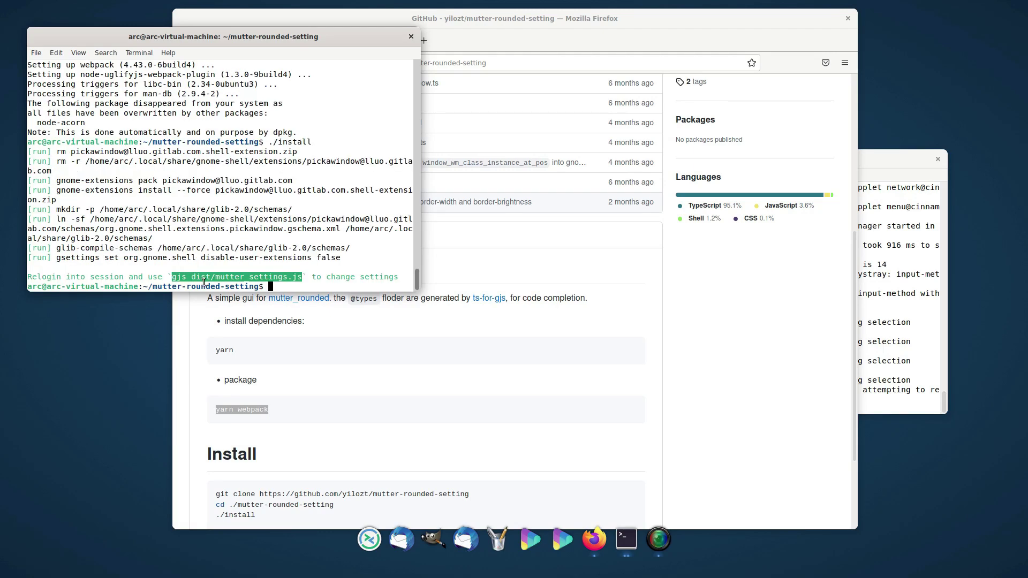
left_click(203, 300)
left_click(169, 272)
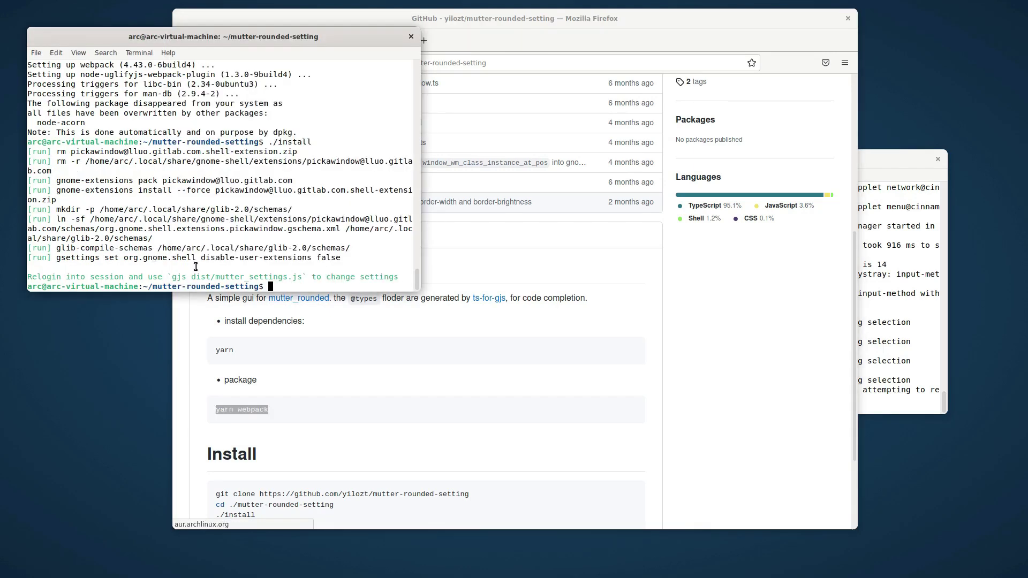
middle_click(315, 287)
key("Return")
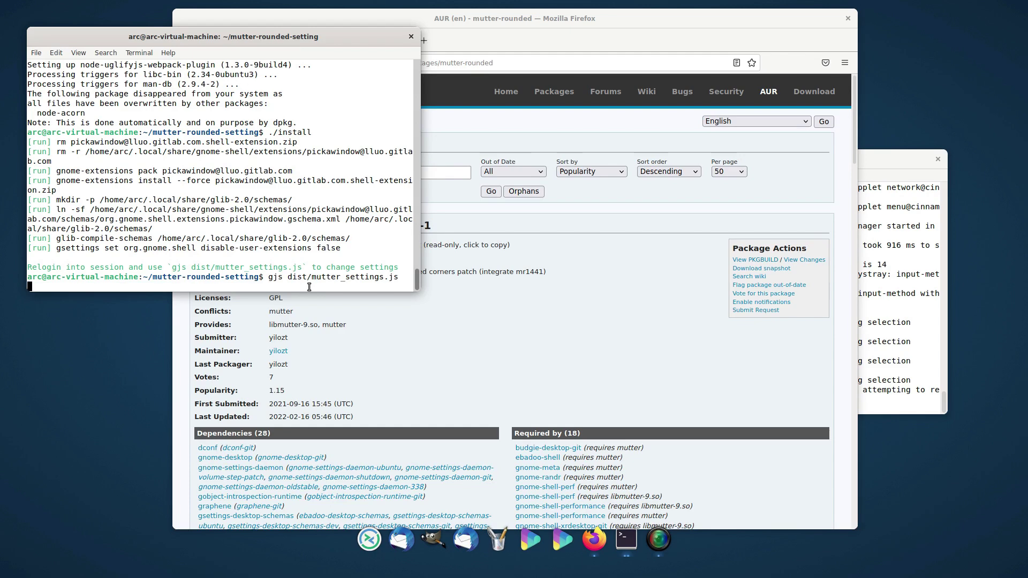
Step: Shift the Firefox window aside, then bring the mutter settings window to the front and place it near the centre of the screen
left_click(583, 50)
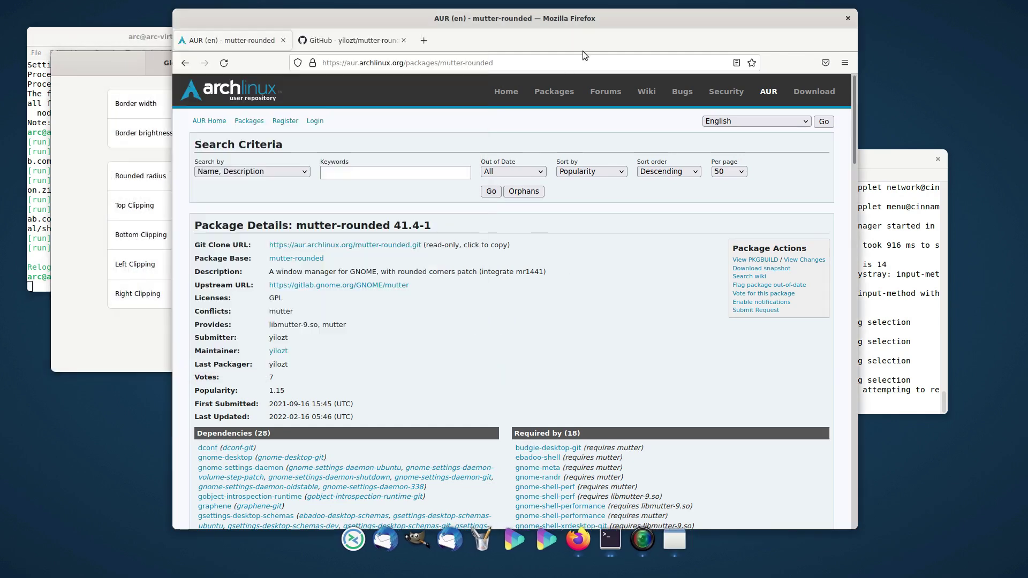
left_click_drag(801, 22, 852, 61)
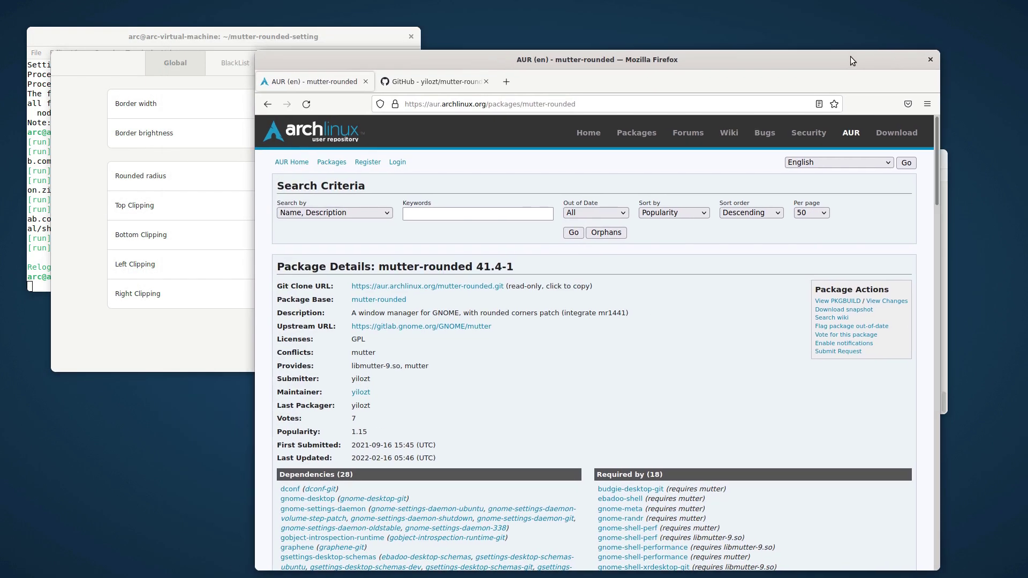
left_click(99, 217)
left_click_drag(439, 100, 588, 150)
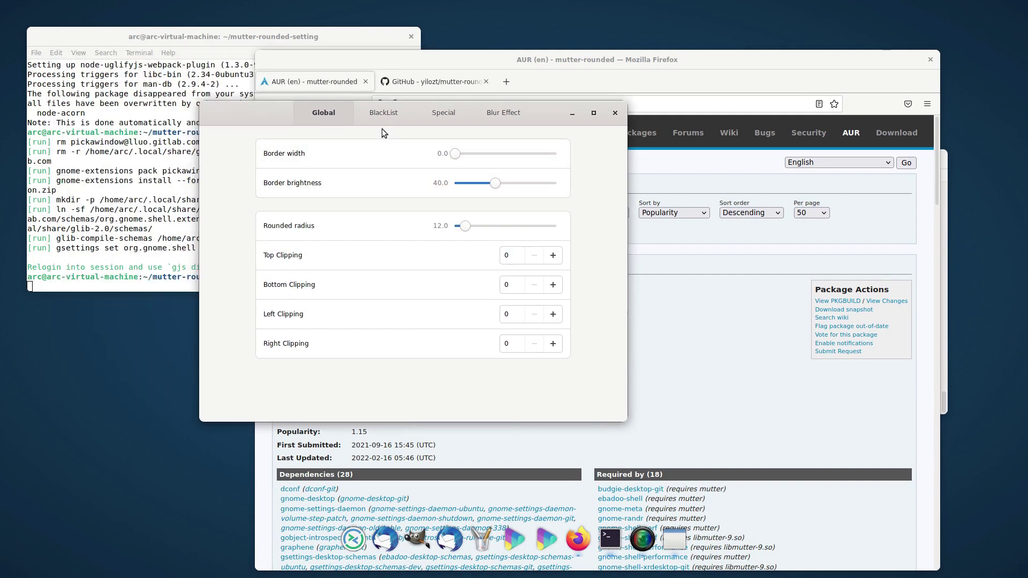
Step: In the Global settings, set Border brightness to 36 and Rounded radius to 8.8, keeping Border width at 0
mouse_move(494, 185)
left_mouse_down()
mouse_move(545, 186)
mouse_move(493, 184)
left_mouse_up()
mouse_move(459, 153)
left_mouse_down()
mouse_move(483, 159)
mouse_move(464, 156)
left_mouse_up()
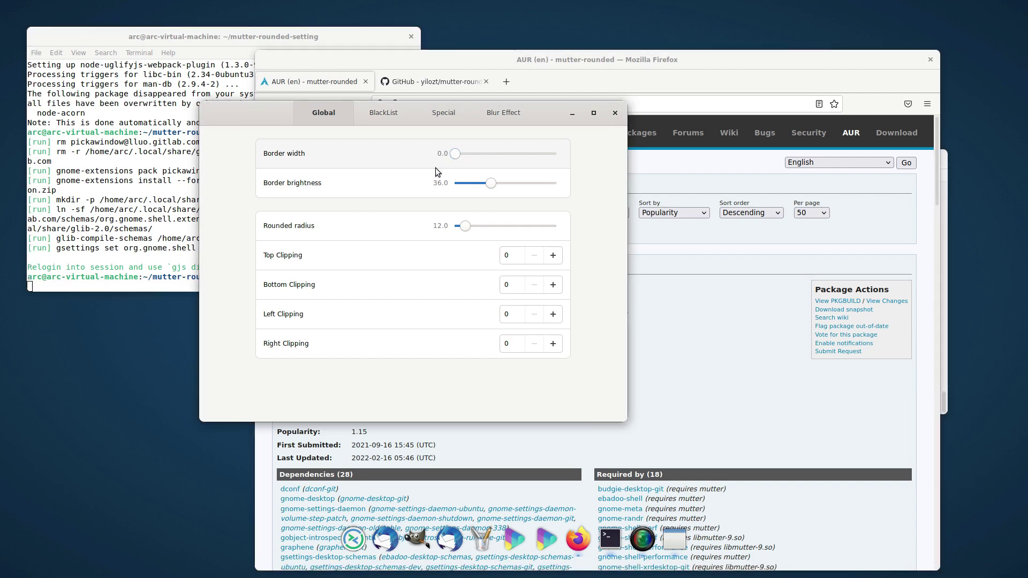
left_click_drag(478, 232, 428, 220)
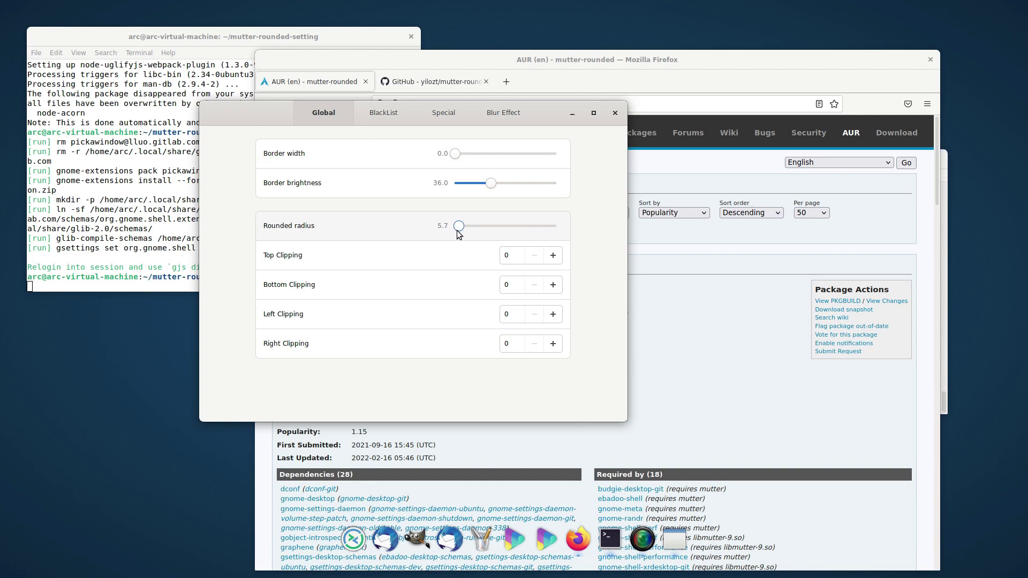
Step: Lower the Blured window opacity in the Blur Effect settings and add a new item to the Special settings
left_click(480, 121)
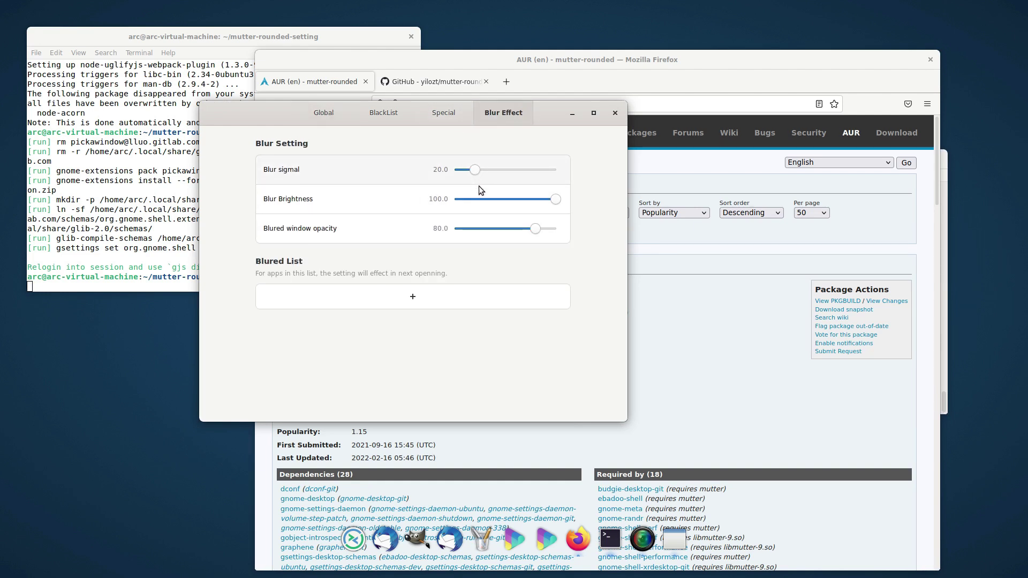
left_click_drag(537, 229, 496, 238)
left_click(444, 112)
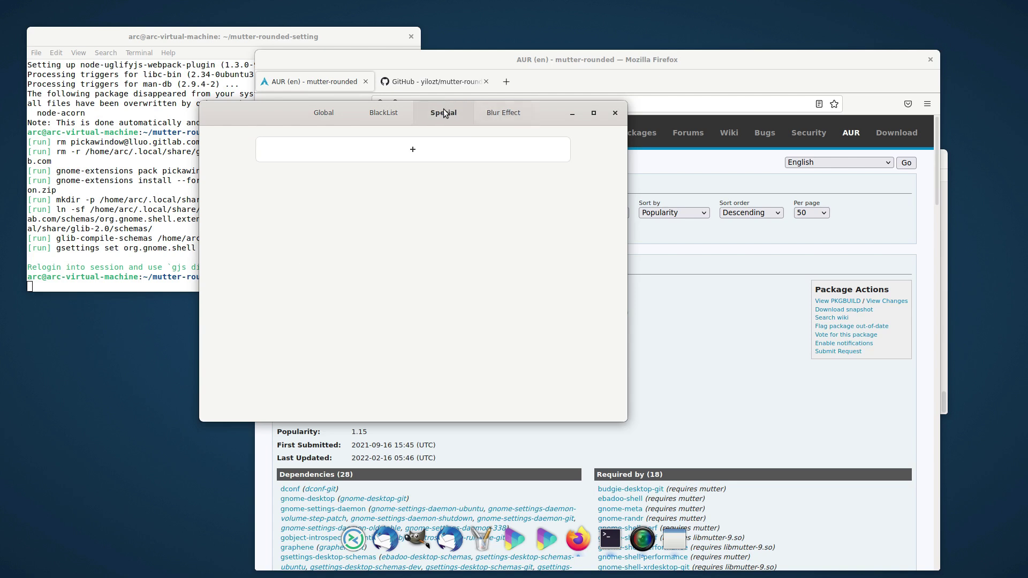
left_click(446, 149)
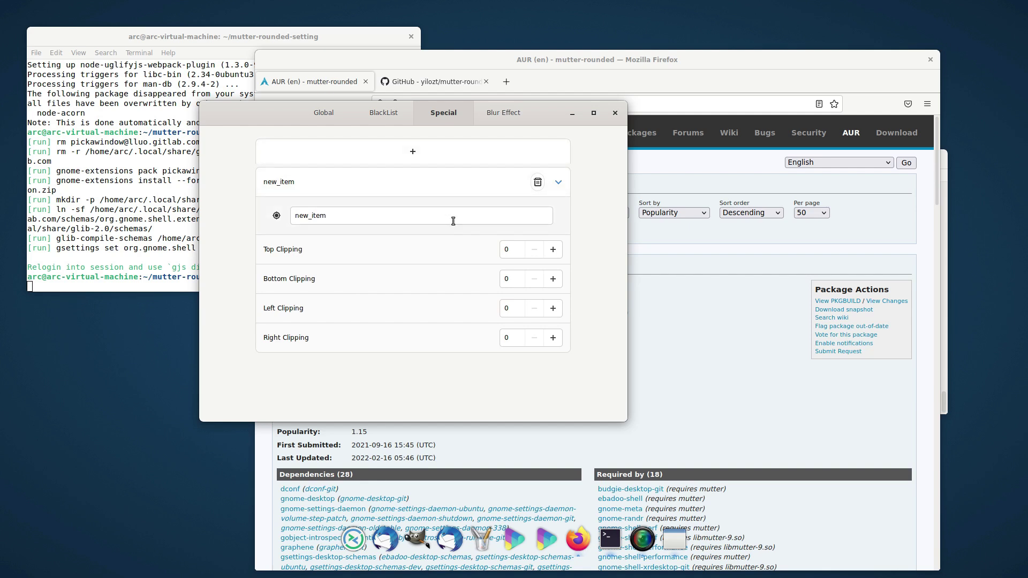
left_click(383, 114)
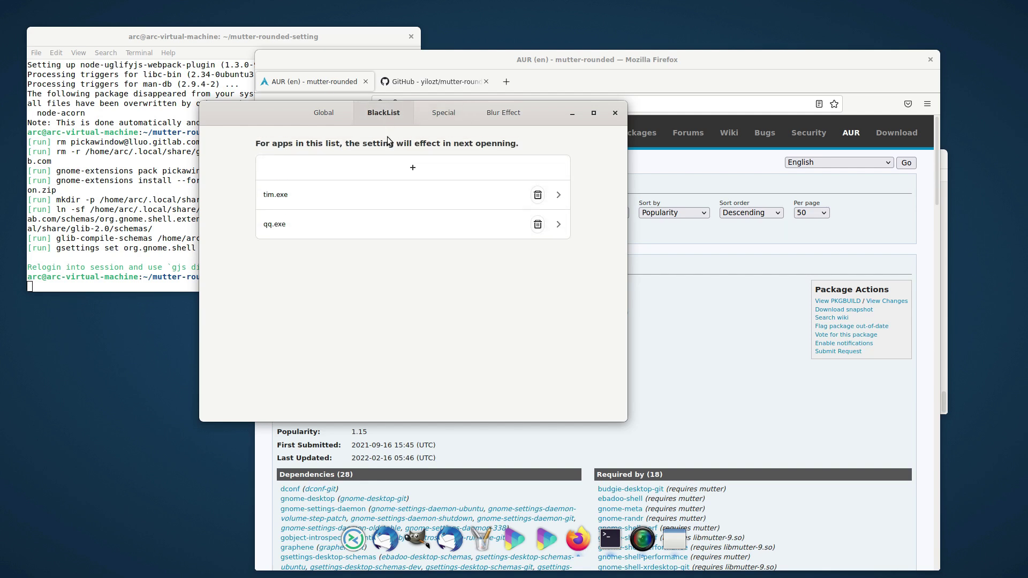
left_click(325, 113)
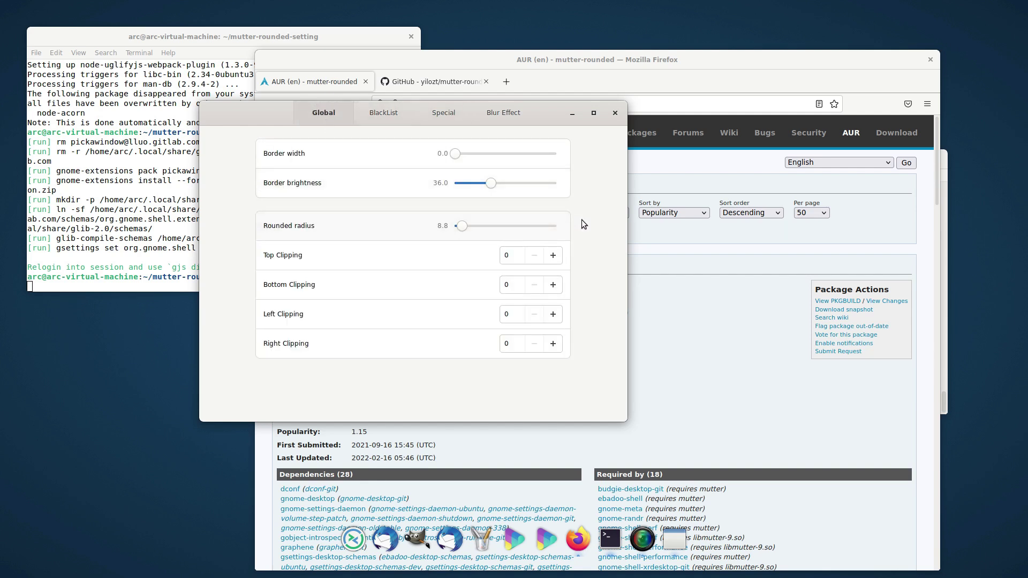
Step: Bring the terminal windows forward, move the one running mutter aside, and open its profile Preferences
left_click(610, 538)
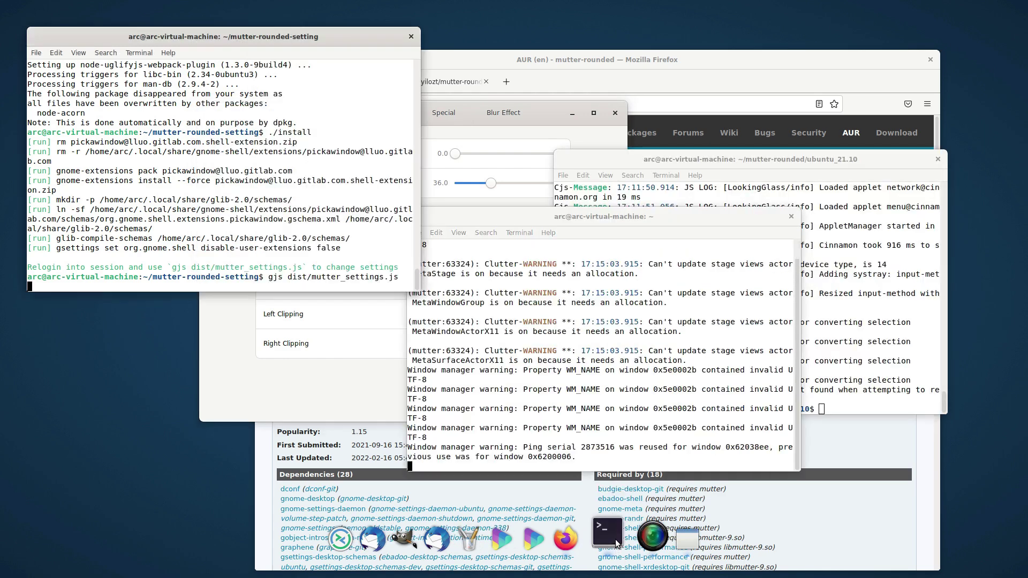
left_click_drag(587, 220, 706, 209)
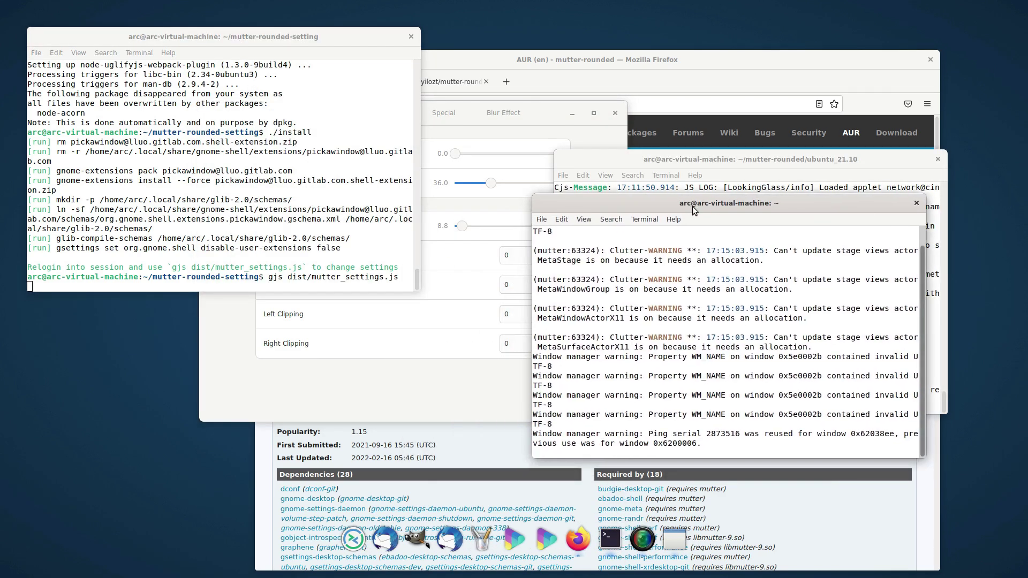
left_click(645, 221)
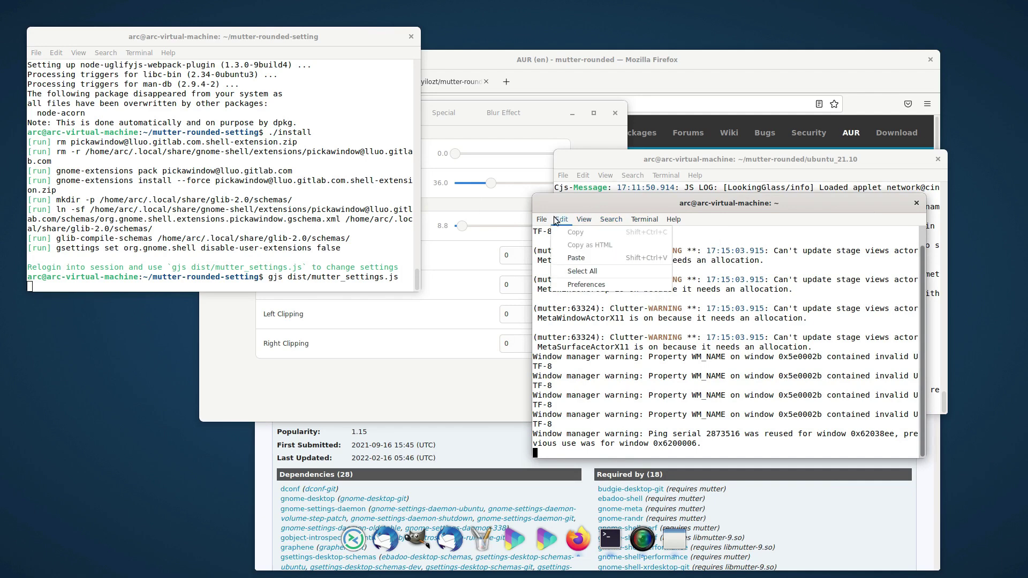
left_click(570, 289)
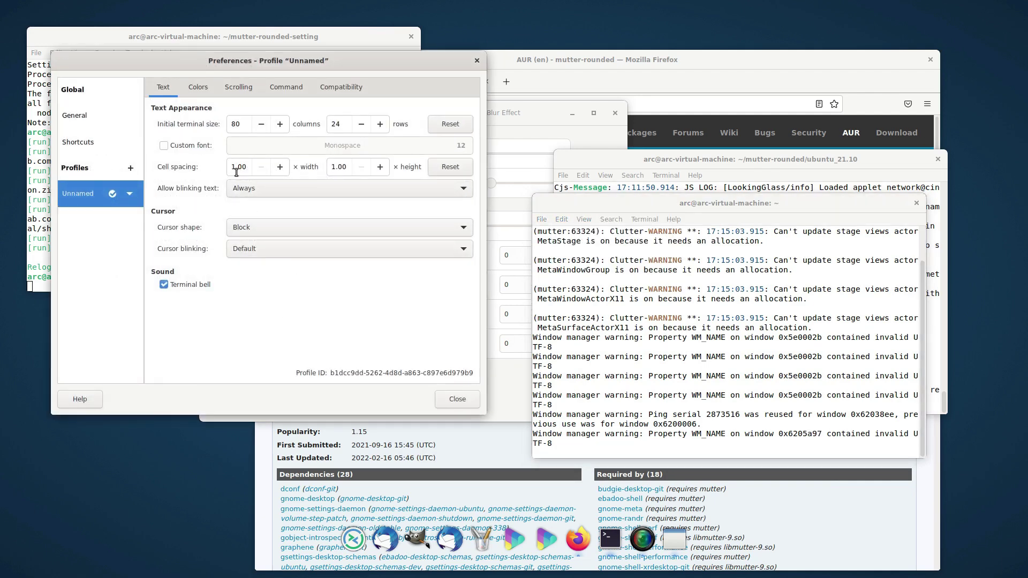
Step: In the profile's colour settings, disable transparency from the system theme and enable a transparent background at a low level
left_click(198, 87)
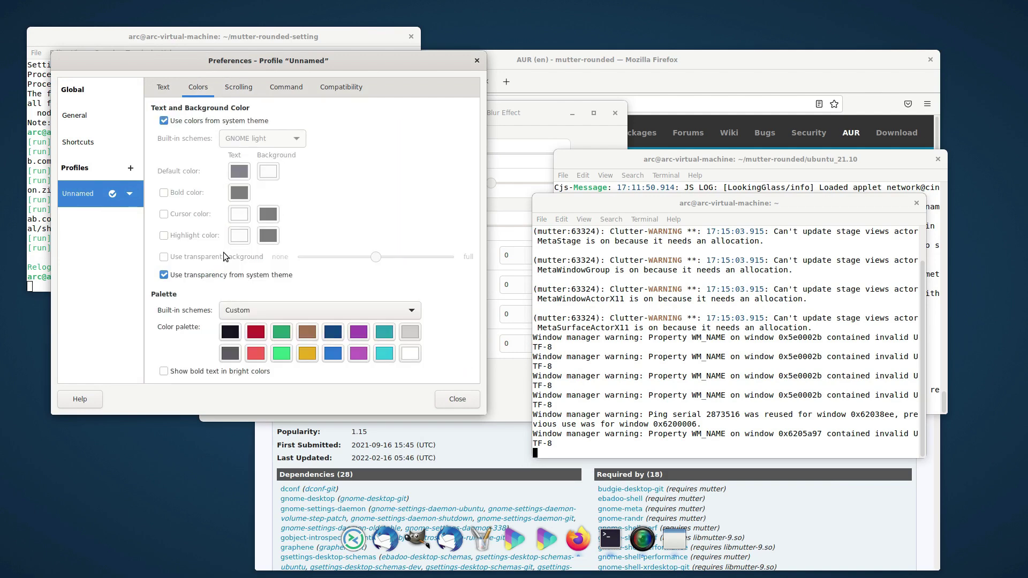
left_click(212, 276)
left_click(234, 263)
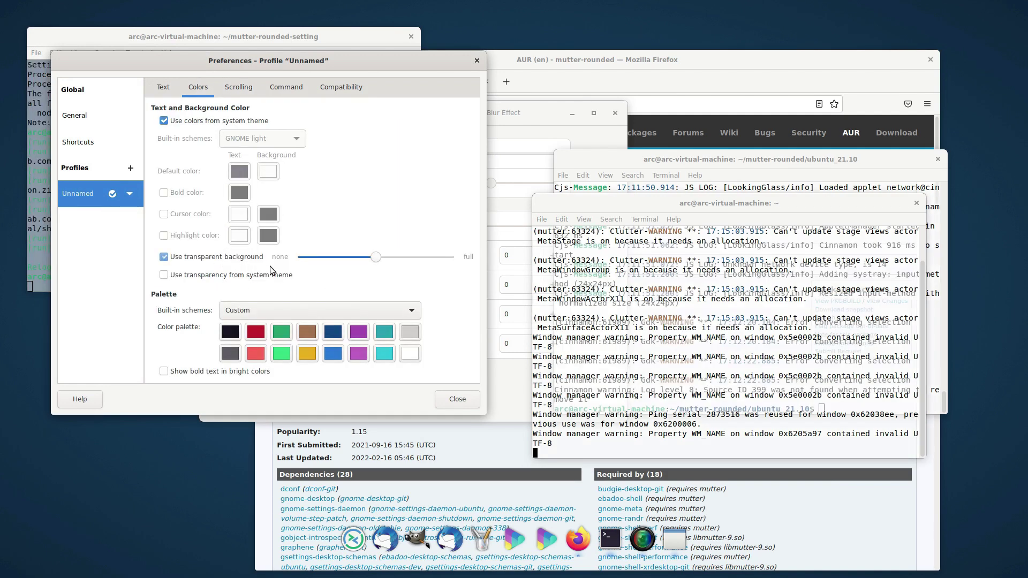
left_click_drag(373, 261, 301, 260)
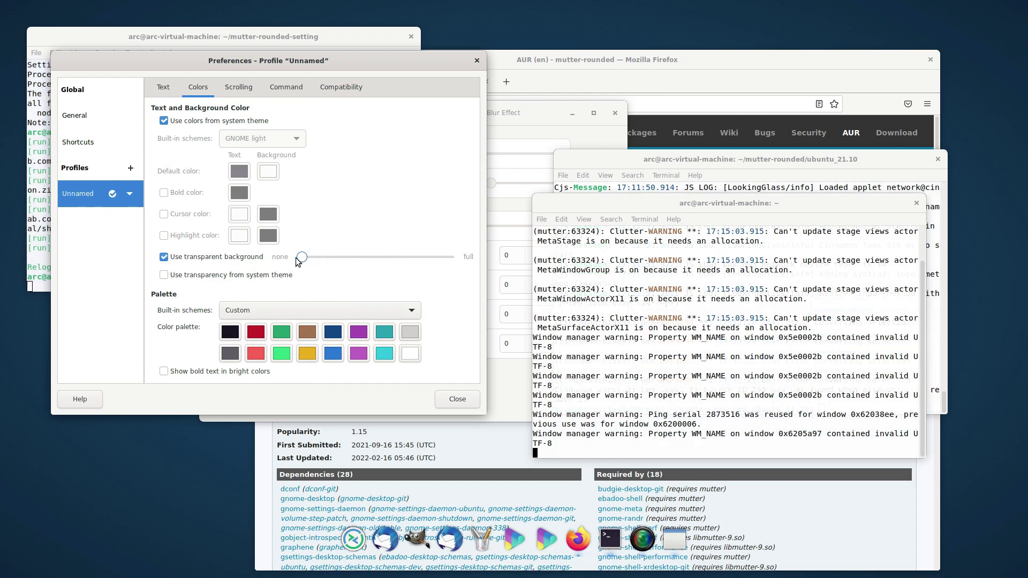
left_click(330, 261)
Step: Move the mutter-rounded-setting terminal over the other windows to check its transparency, and close the profile Preferences
left_click_drag(174, 46, 500, 145)
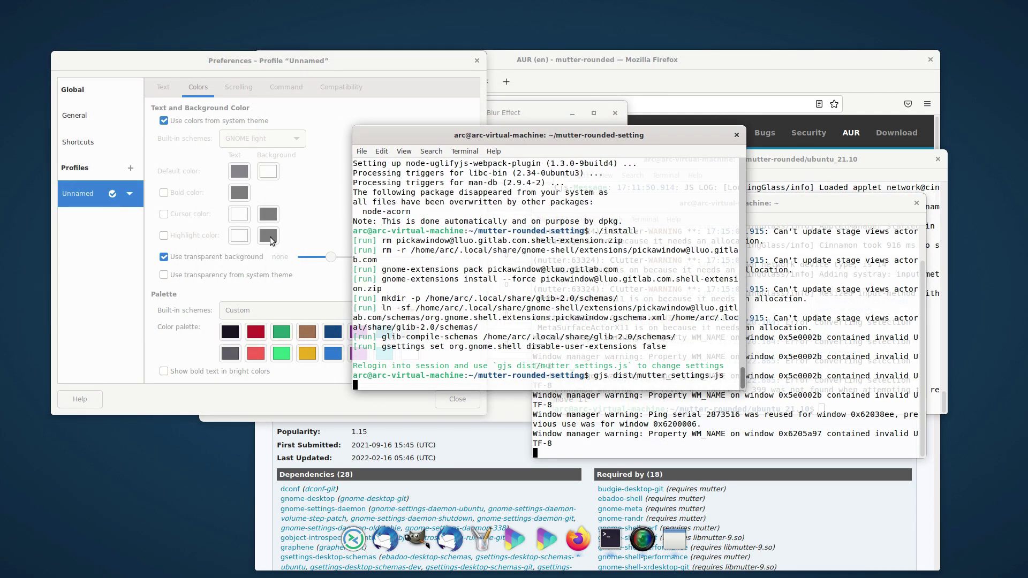
left_click(86, 350)
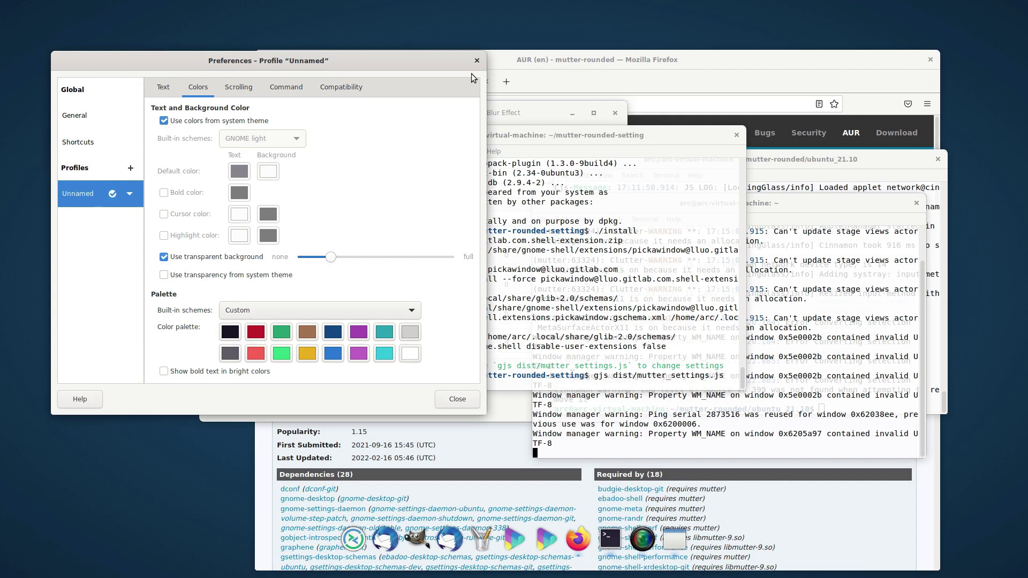
left_click(477, 61)
Step: In the Blur Effect settings, raise Blur sigmal to its maximum, increase Blured window opacity, and add an entry to the Blured List
left_click(321, 260)
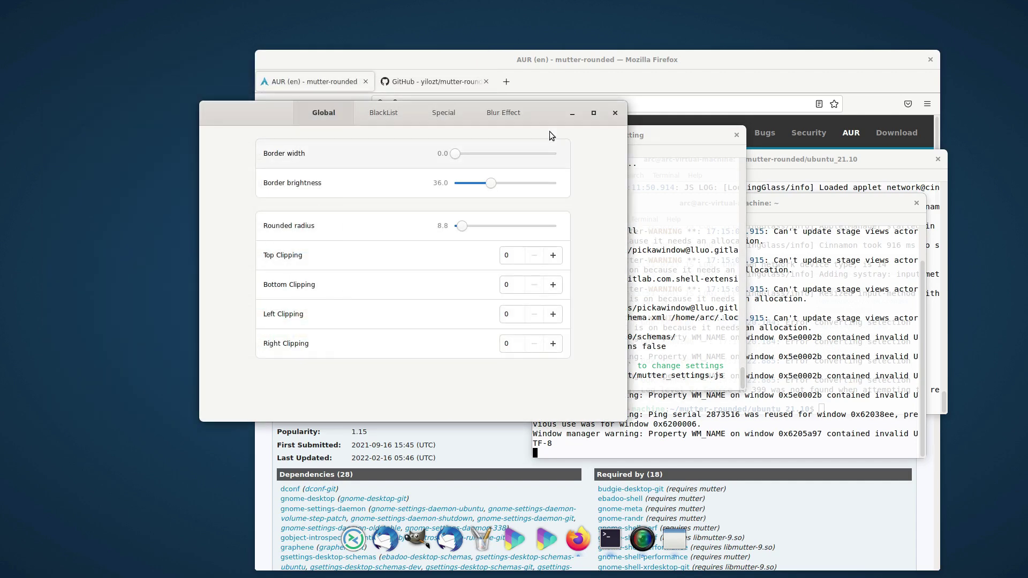
left_click(509, 113)
left_click_drag(479, 171, 569, 185)
left_click_drag(493, 229, 514, 229)
left_click(412, 296)
left_click(277, 361)
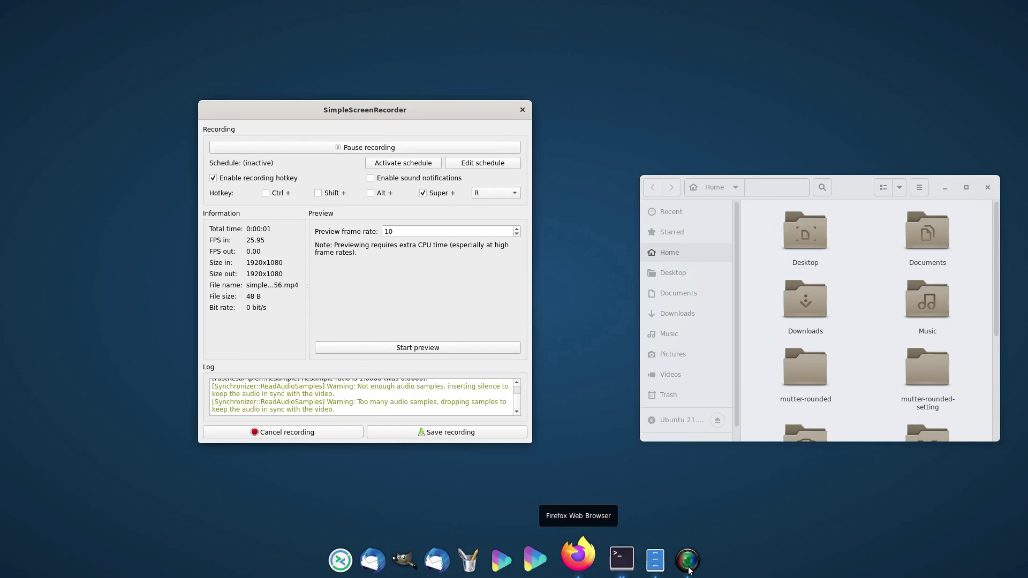
Step: Minimize the SimpleScreenRecorder window, open a new terminal window, and minimize the Home file manager window
left_click(689, 571)
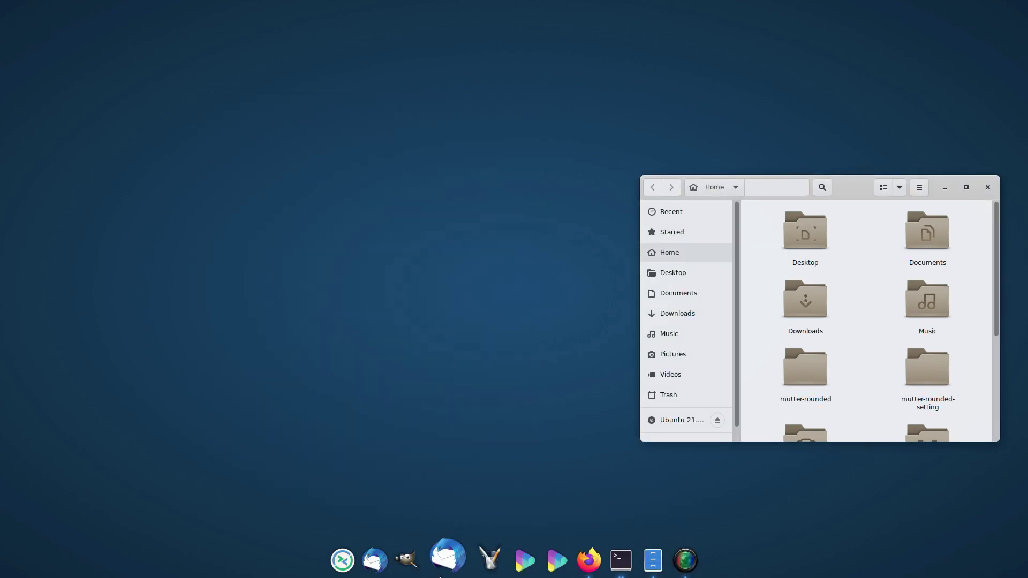
right_click(613, 550)
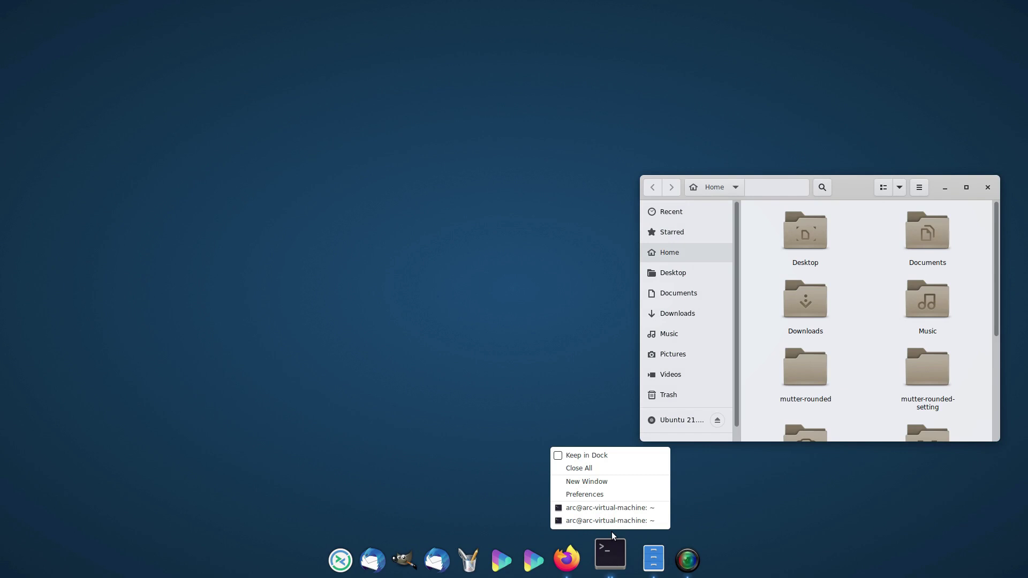
left_click(587, 482)
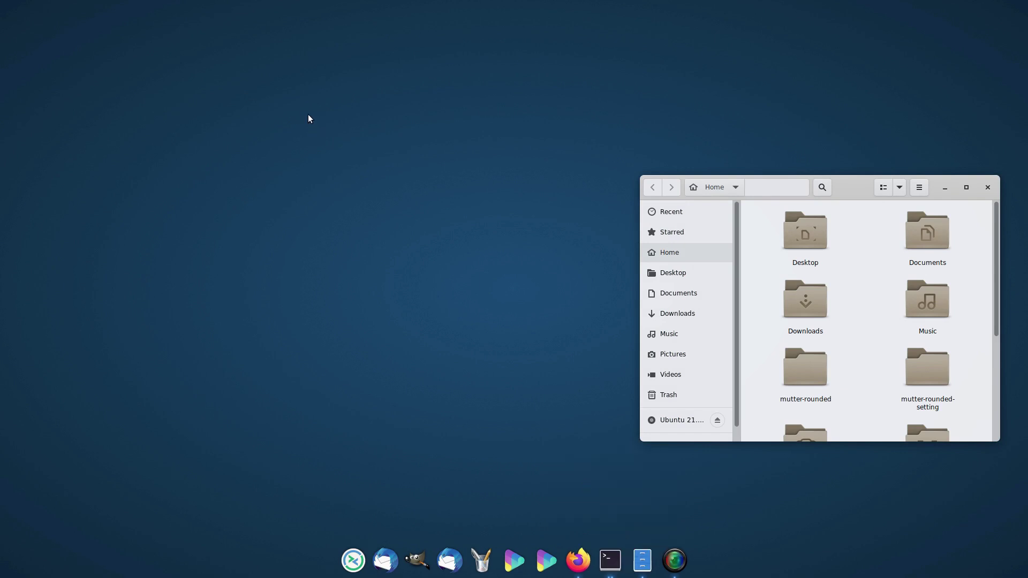
left_click(944, 188)
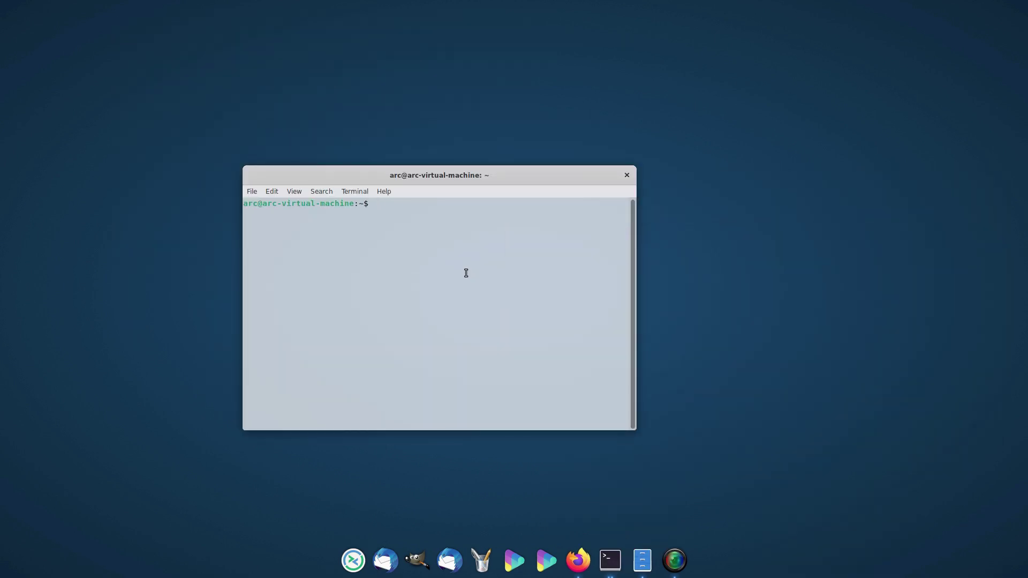
Step: List the home folder's contents in the terminal and change into the mutter-rounded-setting directory
type("ls")
key("Return")
type("cd ./")
double_click(397, 224)
right_click(397, 224)
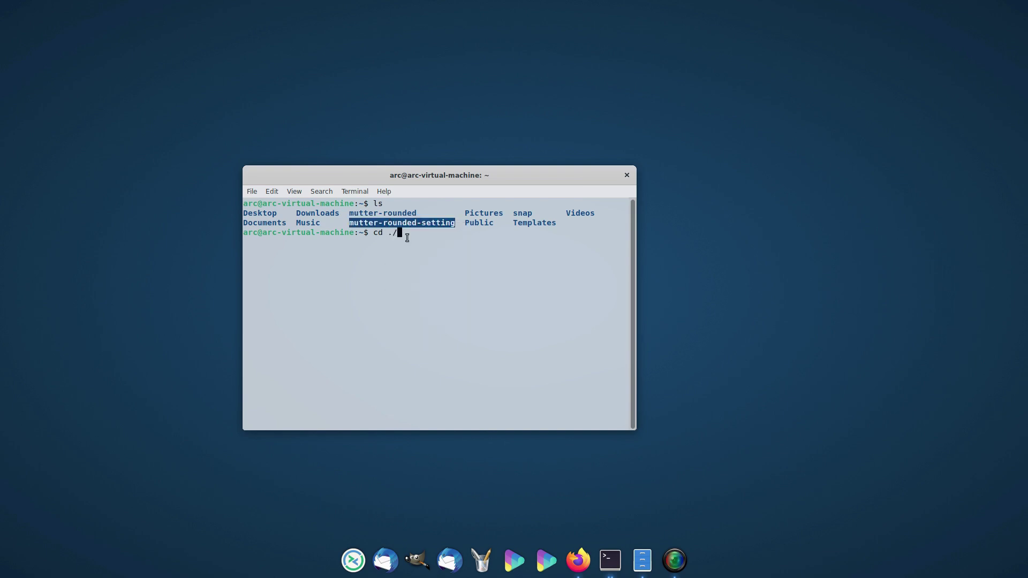
left_click(407, 232)
key("ctrl+shift+v")
key("Return")
Step: Launch the mutter-rounded settings window by running gjs dist/mutter_settings.js
type("gjs dist/mutter_settings.js")
key("Return")
left_click_drag(237, 173, 242, 176)
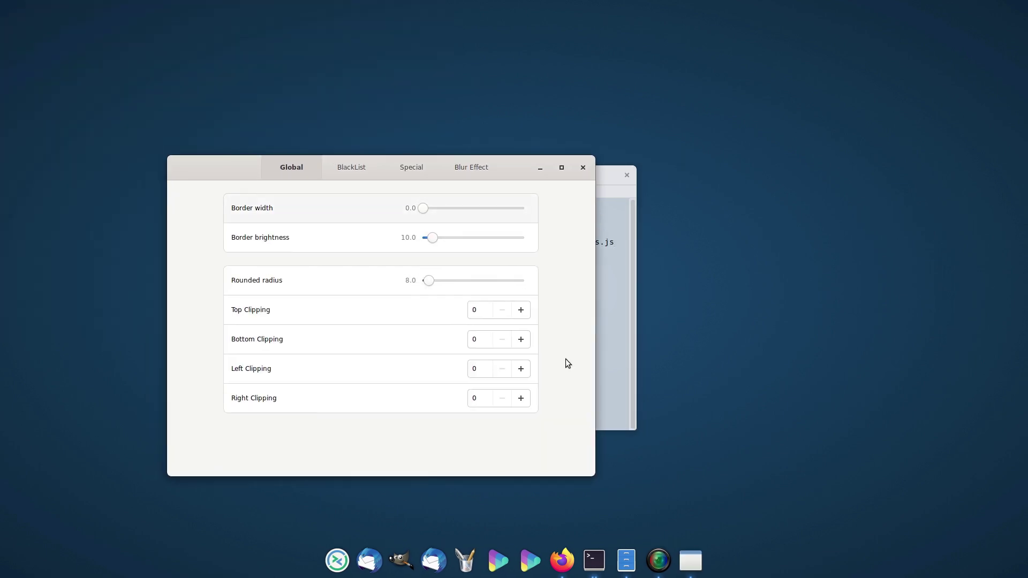
Step: Bring all terminal windows forward, move the one showing recorder warnings aside, and return to the mutter settings window
left_click(594, 561)
left_click_drag(471, 266, 778, 270)
left_click(197, 424)
Step: In the Blur Effect settings, expand the org.gnome.Nautilus entry in the Blured List and lower the Blured window opacity
left_click(474, 163)
left_click_drag(500, 176, 382, 157)
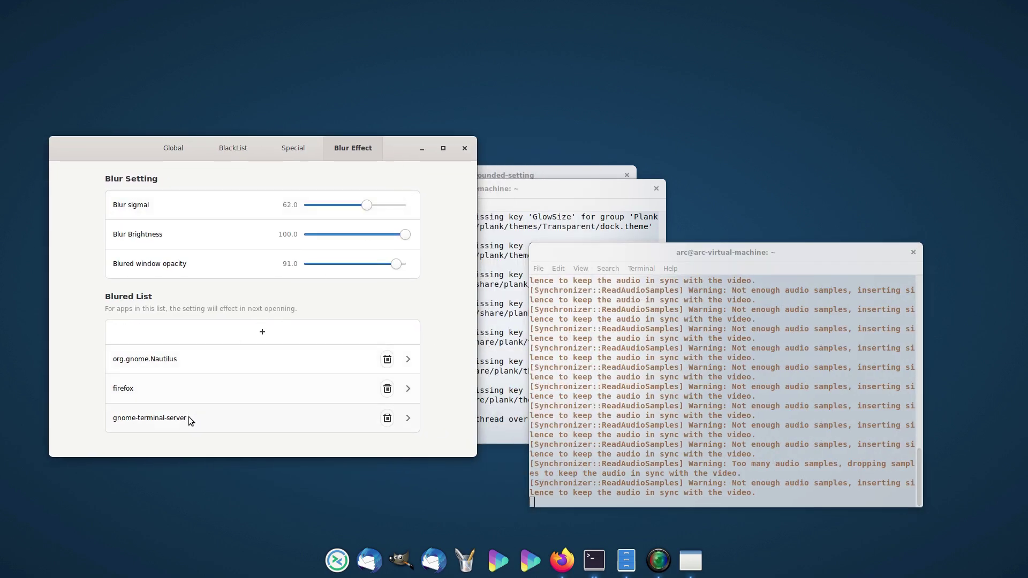
left_click(214, 359)
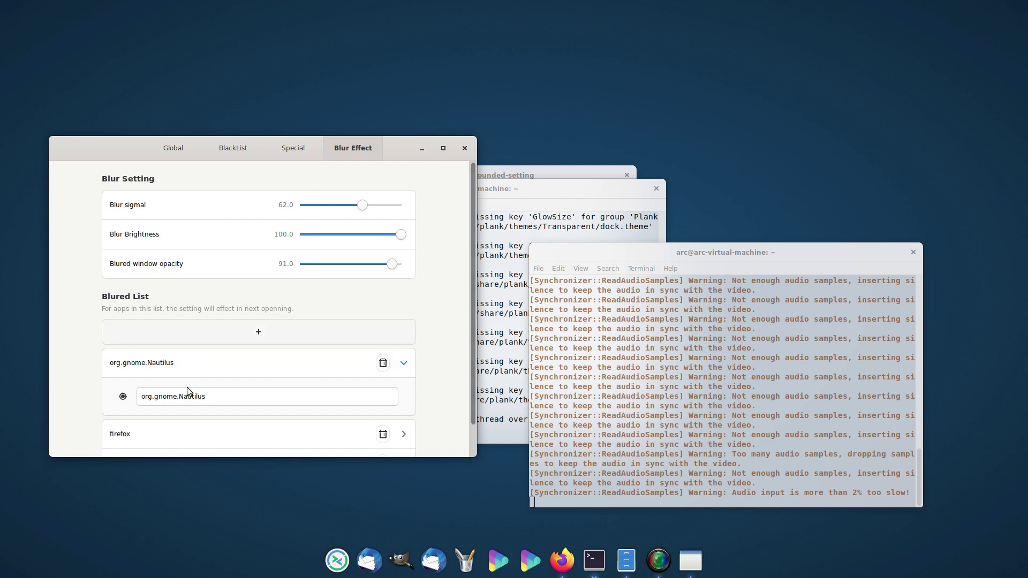
mouse_move(391, 264)
left_mouse_down()
mouse_move(352, 265)
mouse_move(390, 264)
left_mouse_up()
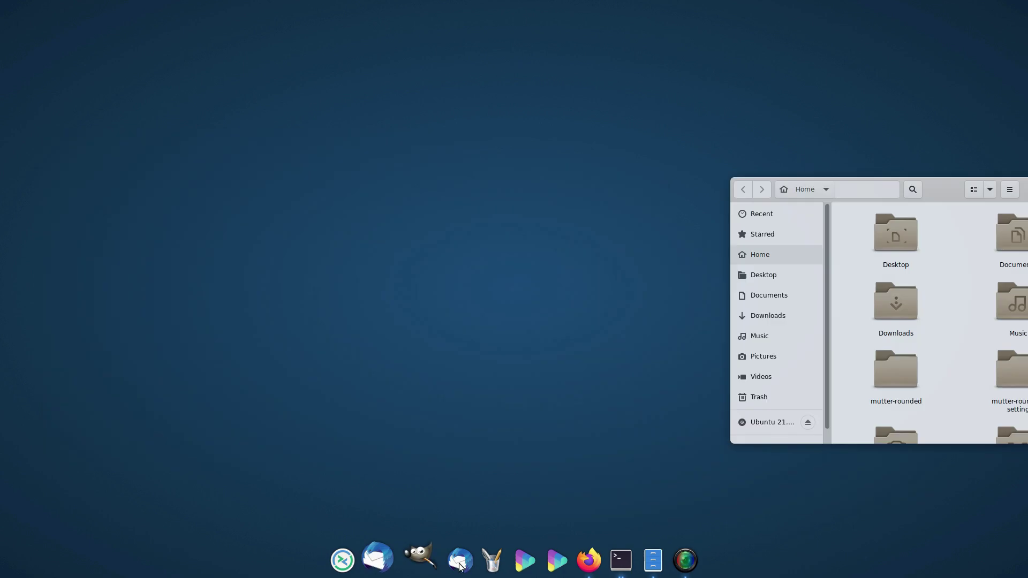
Step: Switch to Firefox and search for komorebi
left_click(578, 560)
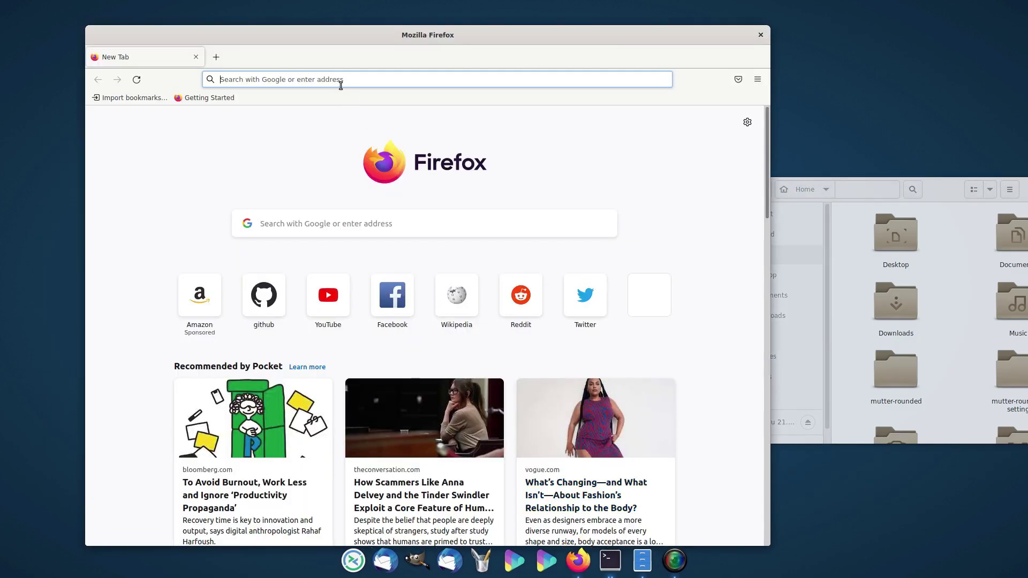
left_click(341, 81)
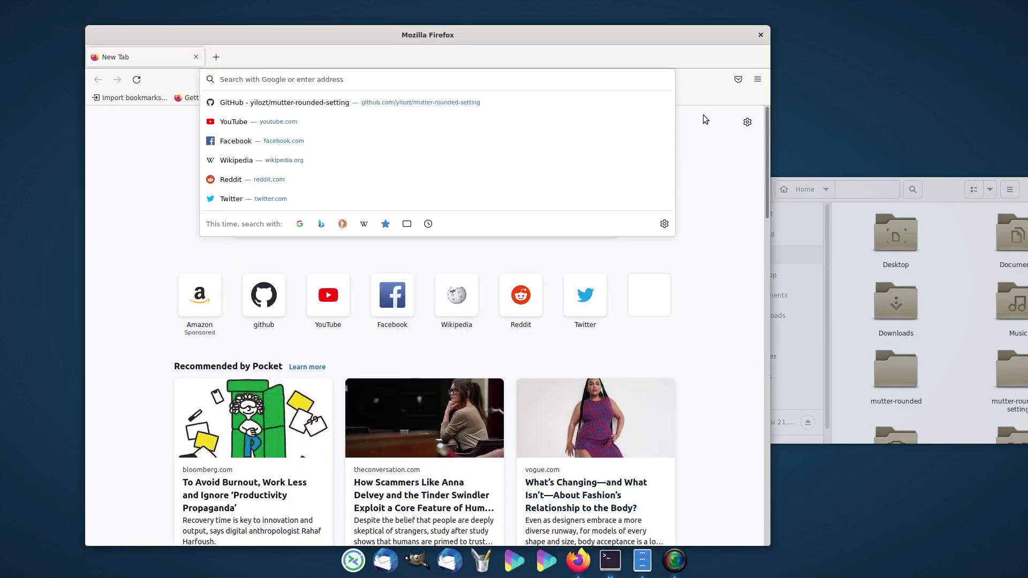
type("k")
key("BackSpace")
type("ko")
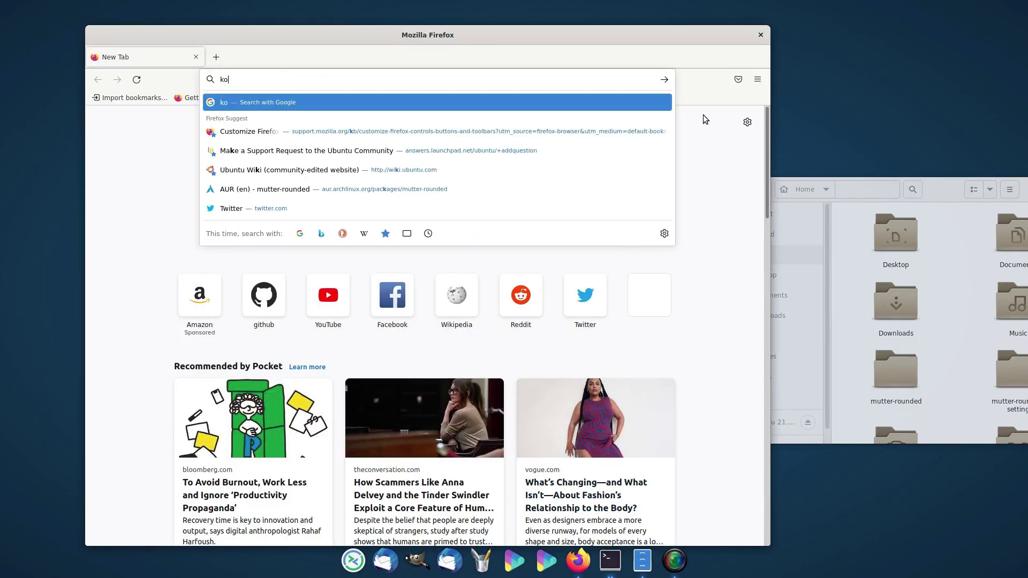
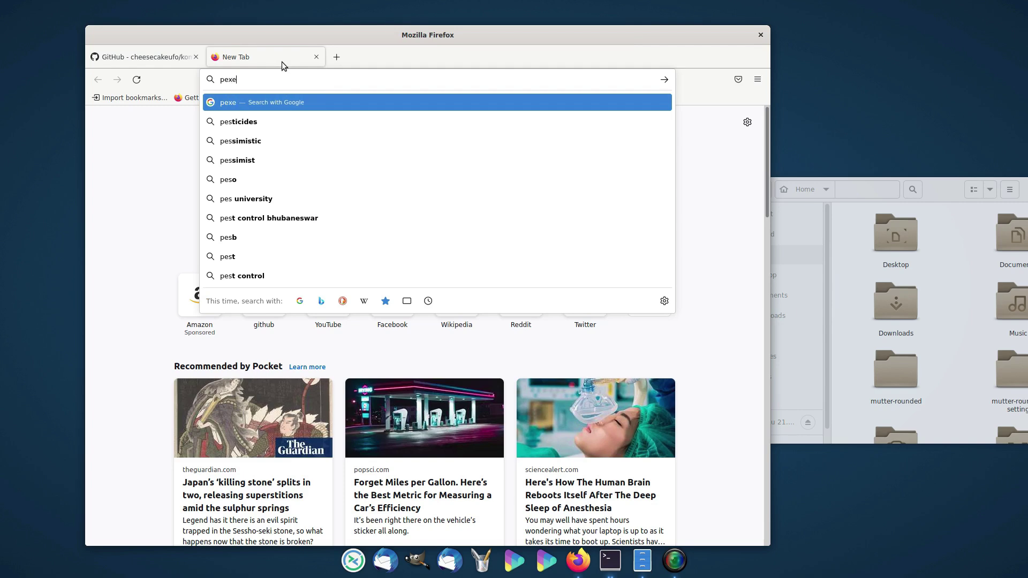
Step: From the komorebi GitHub repository's README, open the releases page and download komorebi-2.1-64-bit.deb
left_click(172, 51)
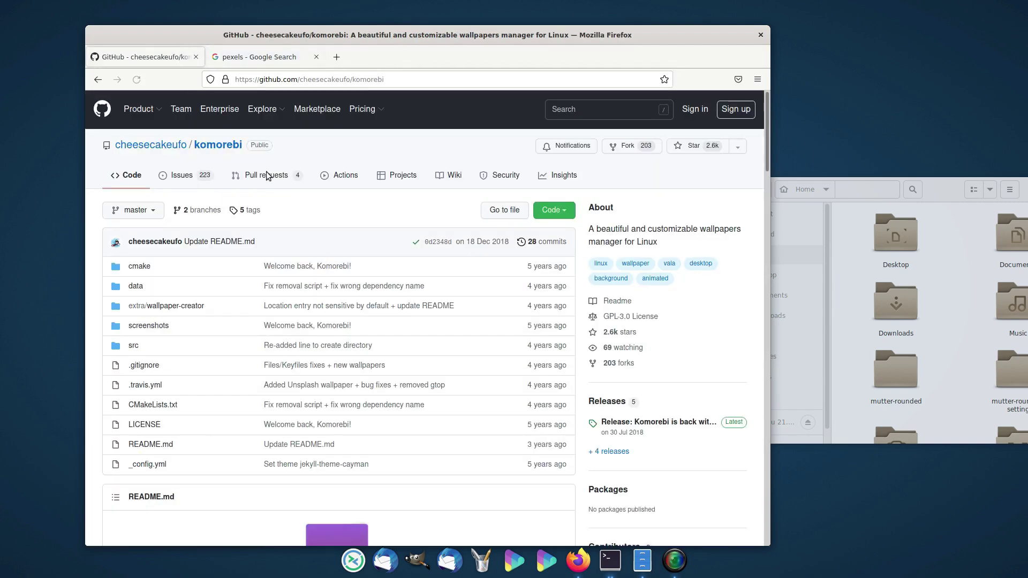
scroll(436, 317, "down", 10)
scroll(398, 353, "down", 6)
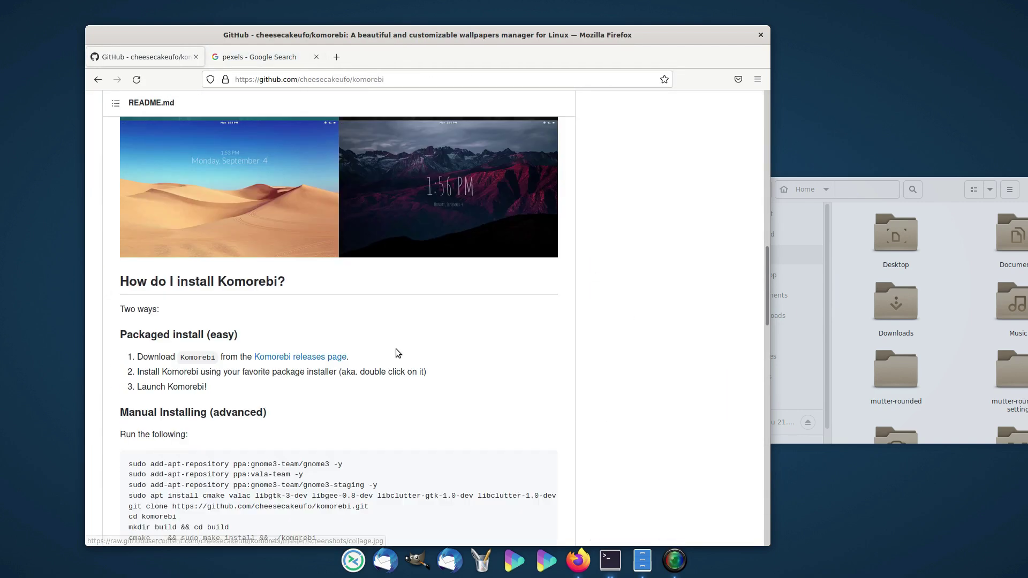
left_click(281, 358)
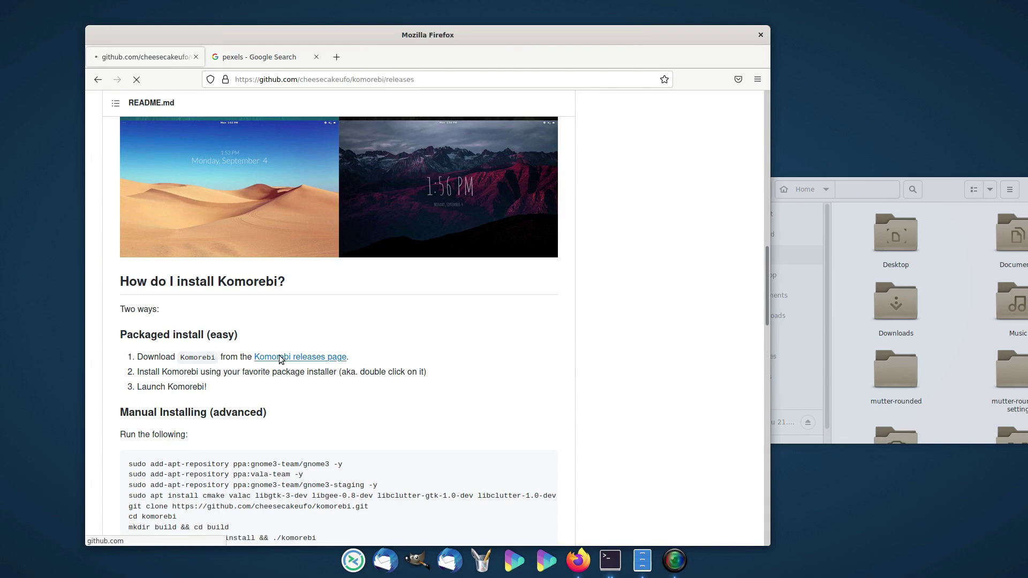
scroll(341, 358, "down", 6)
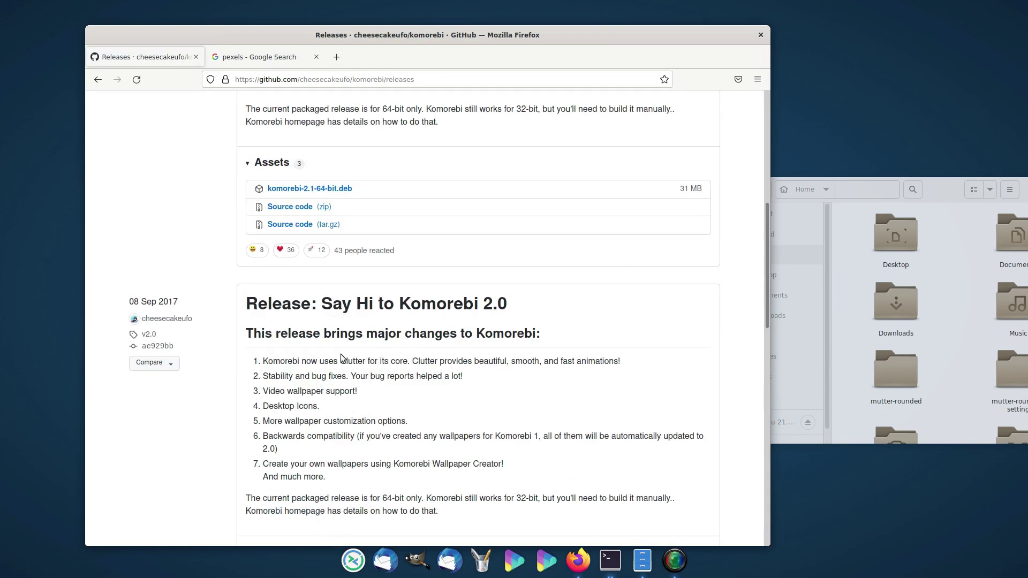
left_click(325, 193)
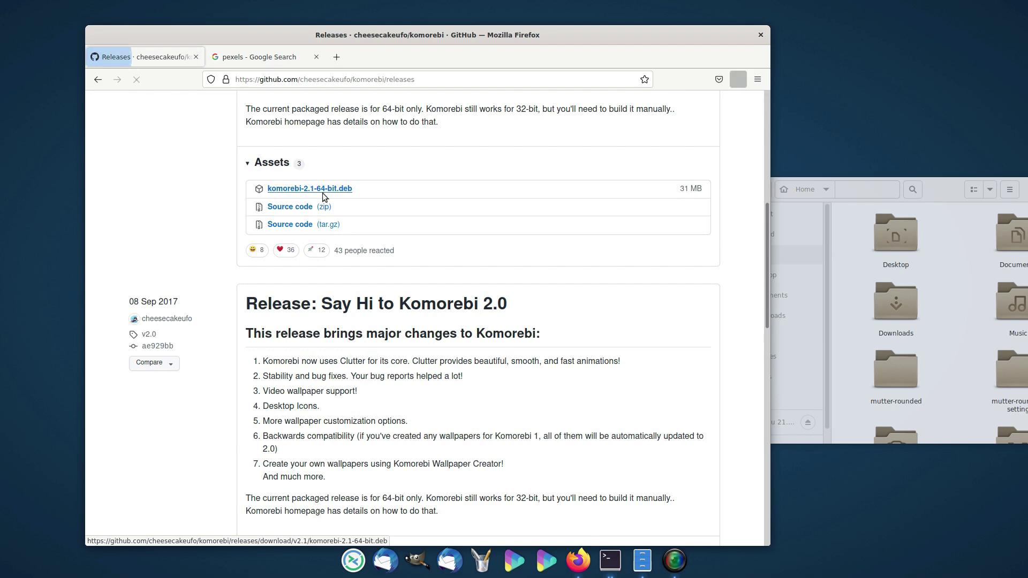
Step: Open the Pexels site from the Google results and close the komorebi releases tab
left_click(283, 57)
left_click(161, 210)
left_click(196, 57)
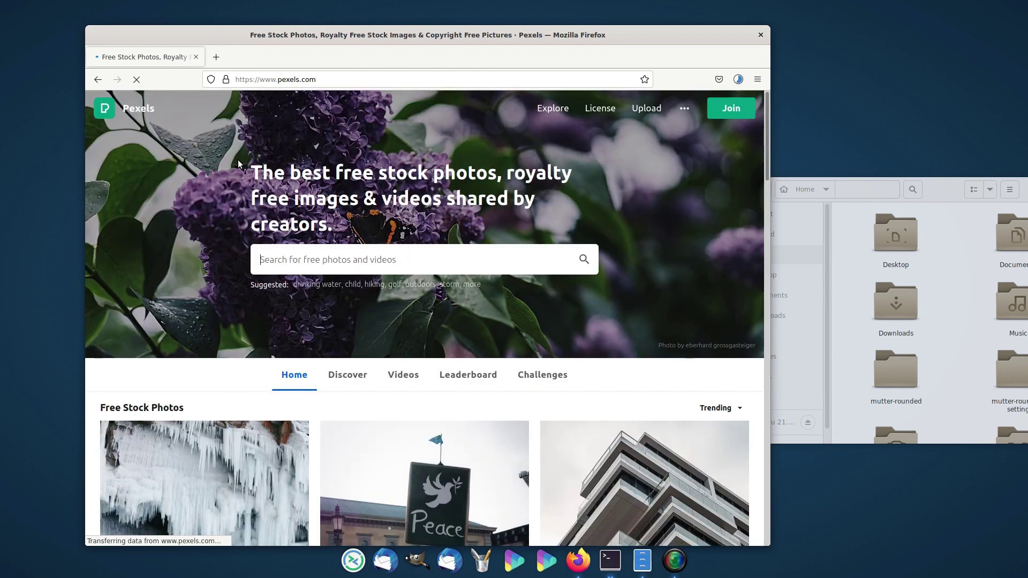
Step: Search Pexels for "gradient" and look through the video results for a suitable background
left_click(364, 268)
type("gradient")
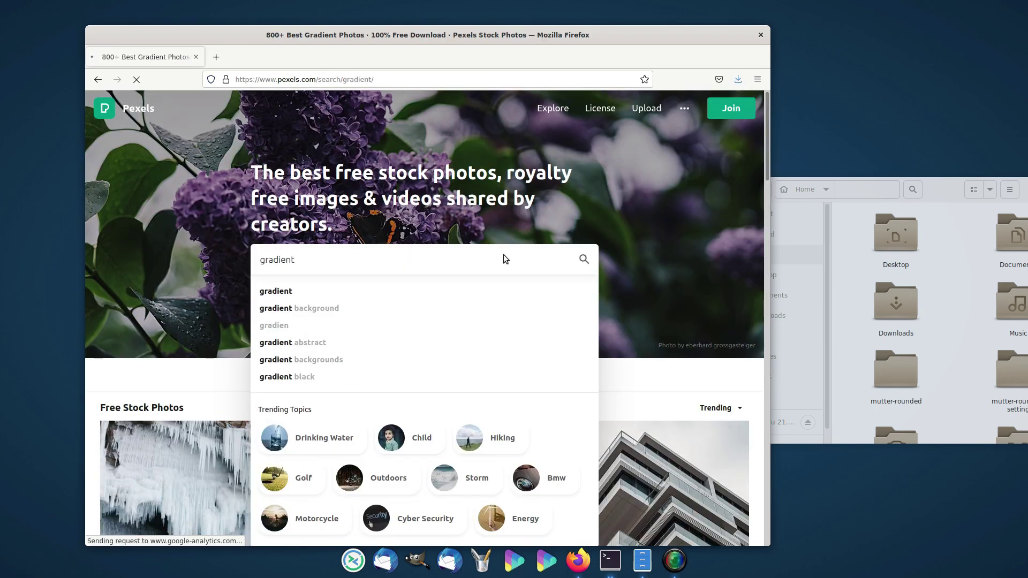
key("Return")
scroll(257, 329, "down", 15)
scroll(257, 343, "down", 10)
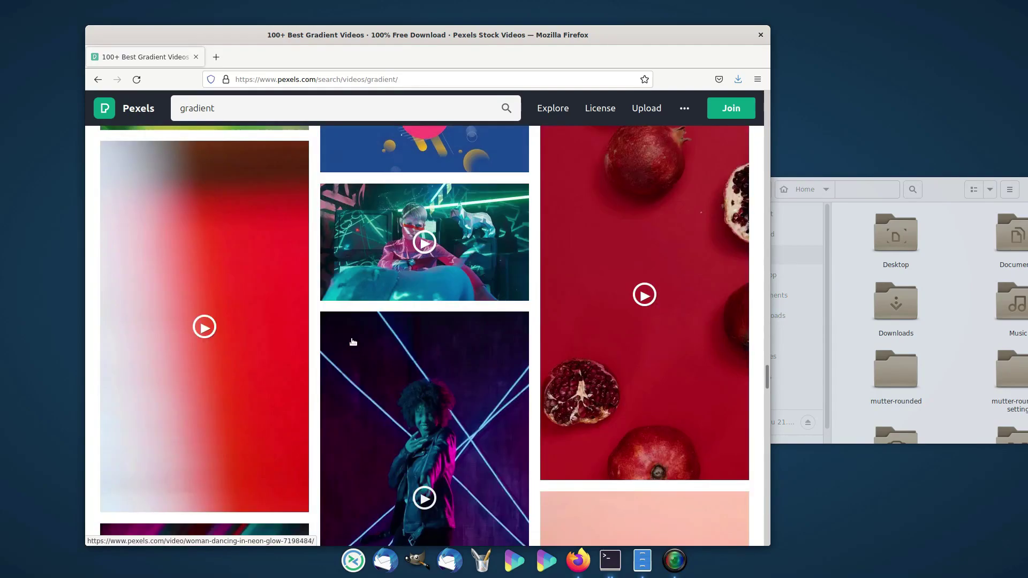
Step: Search Google for "gradient gif" and look through the image results
key("ctrl+l")
type("google.com")
key("Return")
type("gradient gif")
key("Return")
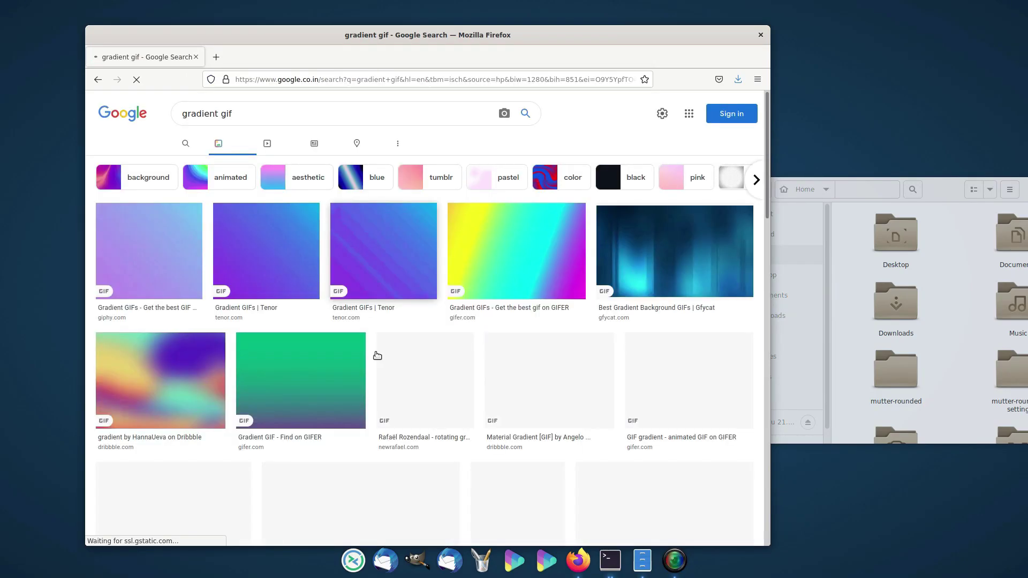
scroll(532, 343, "down", 10)
scroll(532, 351, "down", 5)
scroll(532, 351, "up", 5)
left_click(183, 107)
type("glassmorphism")
key("Return")
scroll(334, 293, "down", 5)
key("alt+Left")
Step: Open the Color Gradient Fdv GIF page on Tenor from the image results and choose the MP4 format
left_click(383, 344)
left_click(717, 286)
left_click(470, 476)
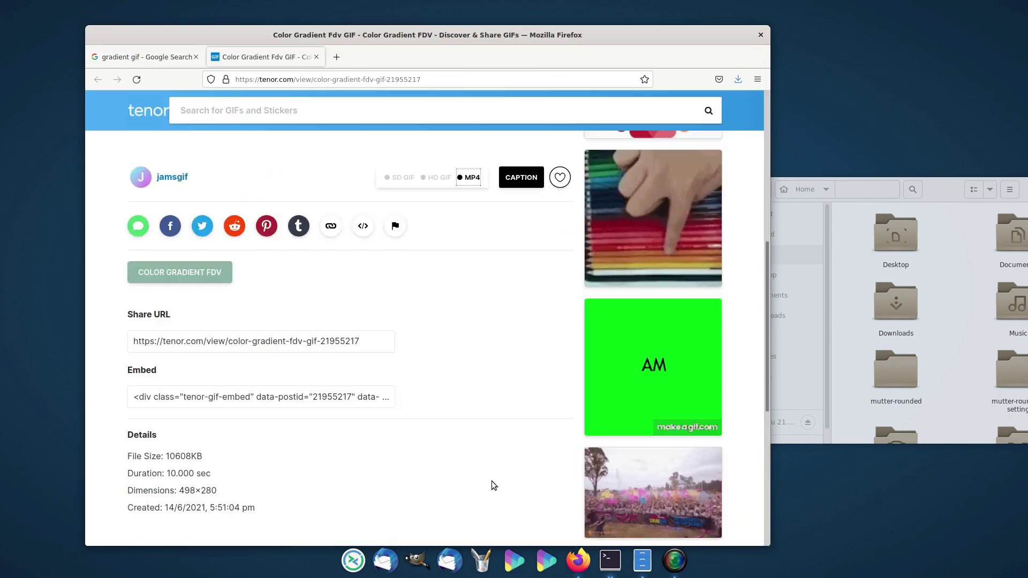
Step: Open the Tenor gradient video in a new tab and save it as color-gradient-fdv.mp4
scroll(482, 468, "down", 3)
scroll(506, 467, "up", 3)
right_click(403, 285)
left_click(460, 371)
right_click(448, 333)
left_click(466, 439)
key("Return")
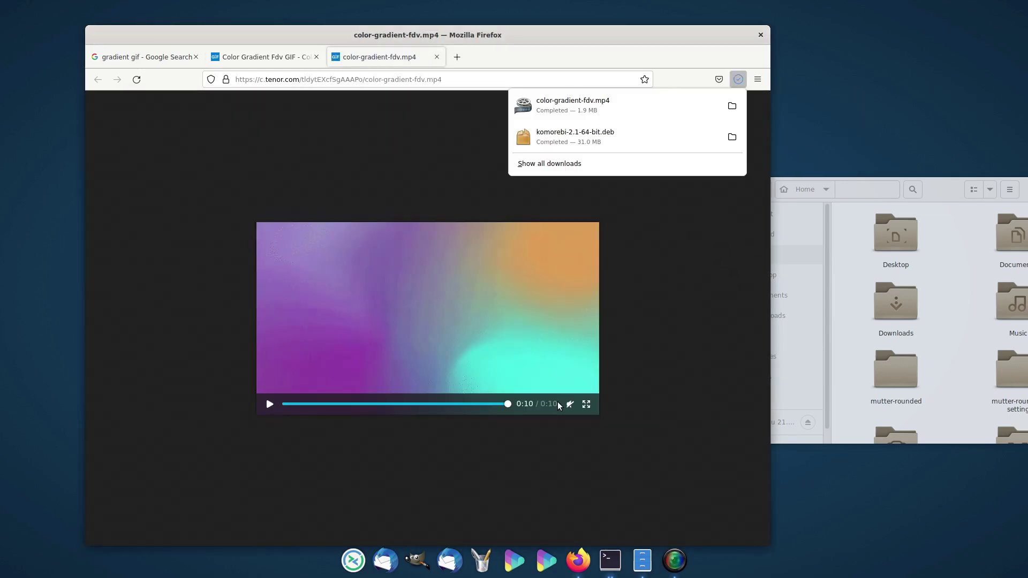
Step: Show the downloaded komorebi package in its folder and arrange the Downloads and Home windows side by side
left_click(731, 138)
left_click_drag(304, 10, 599, 143)
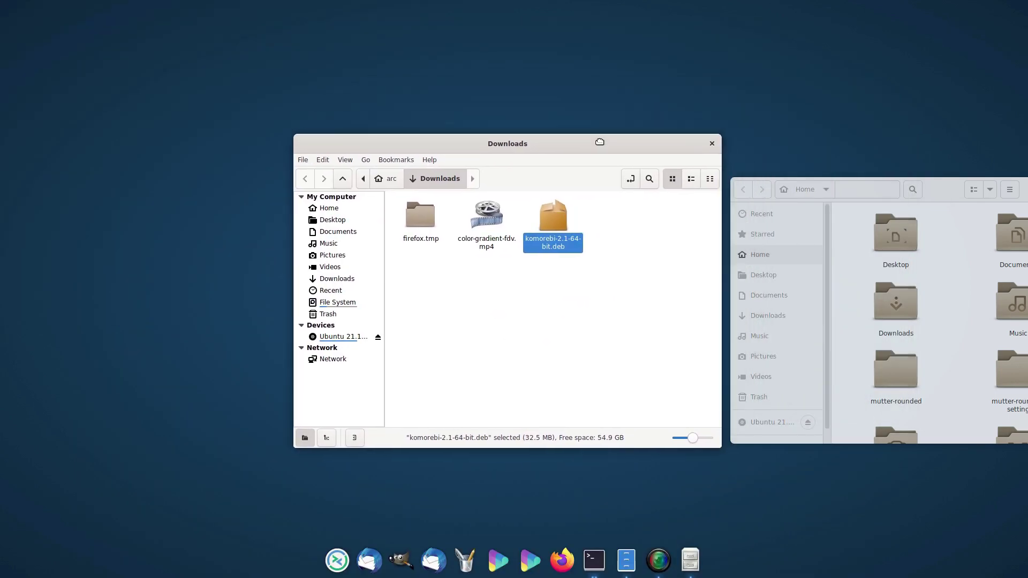
left_click_drag(954, 198, 868, 211)
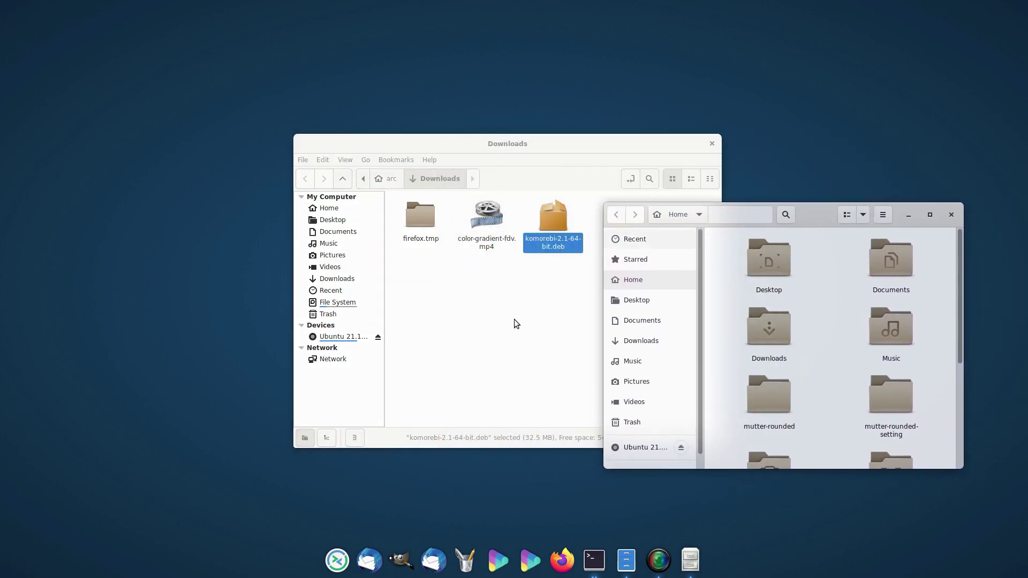
left_click(540, 301)
left_click_drag(562, 152, 432, 153)
Step: Open a terminal in the Downloads folder, move it beside the file manager, and list the folder's files
right_click(455, 329)
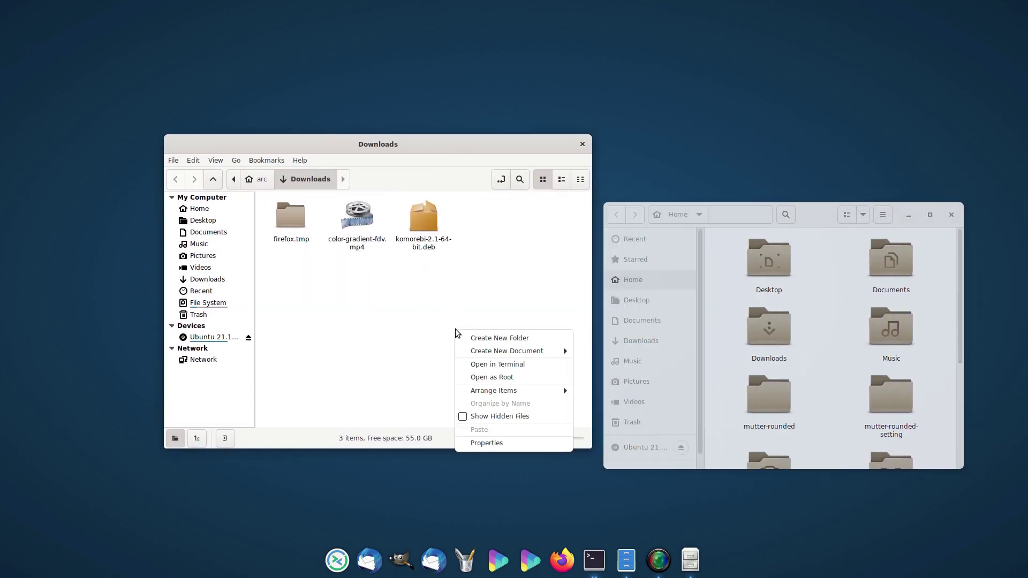
left_click(483, 369)
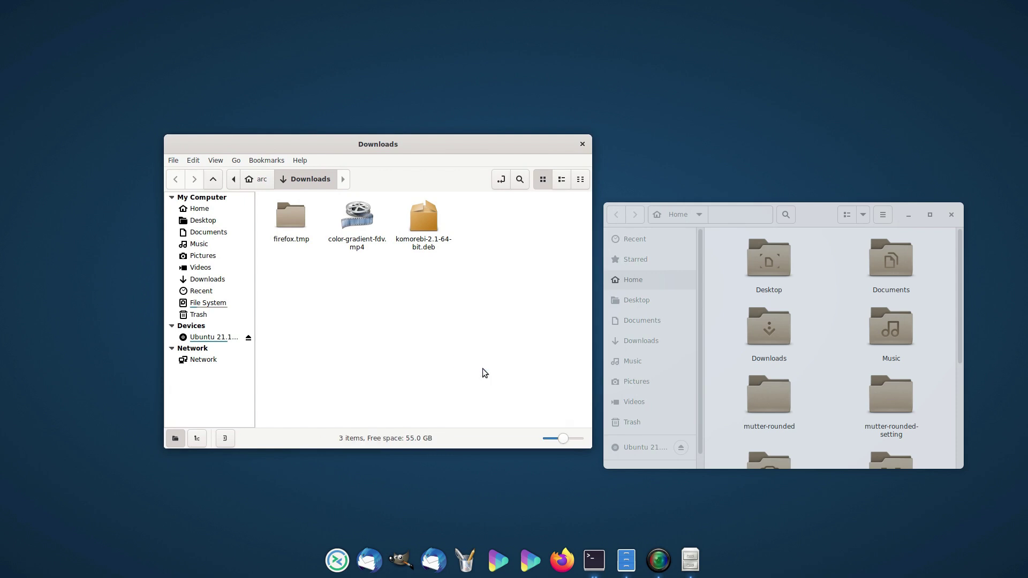
left_click_drag(262, 15, 754, 133)
type("ls")
key("Return")
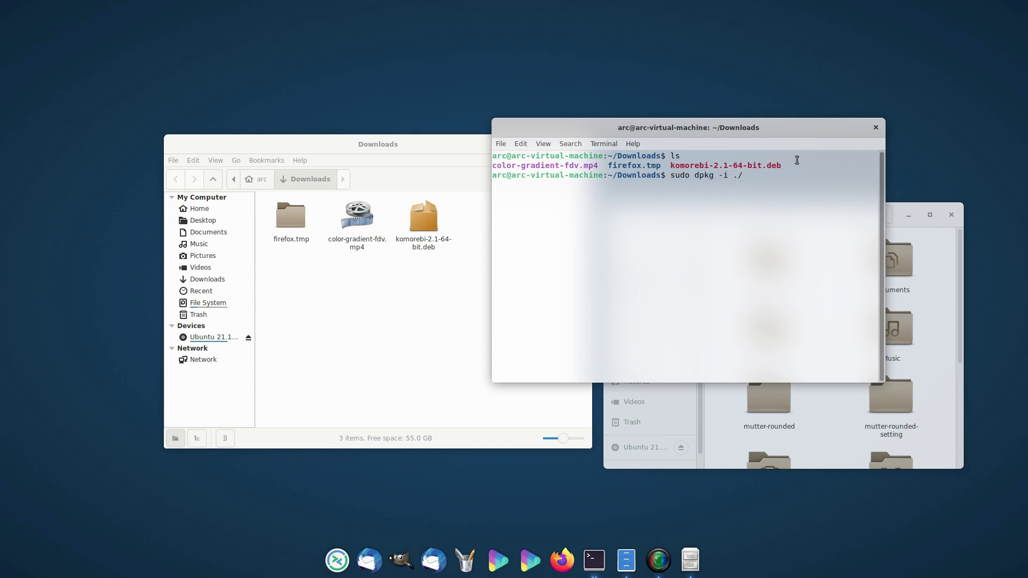
Step: Install the package with sudo dpkg -i ./komorebi-2.1-64-bit.deb, enter the sudo password, and close the terminal
double_click(725, 170)
right_click(725, 171)
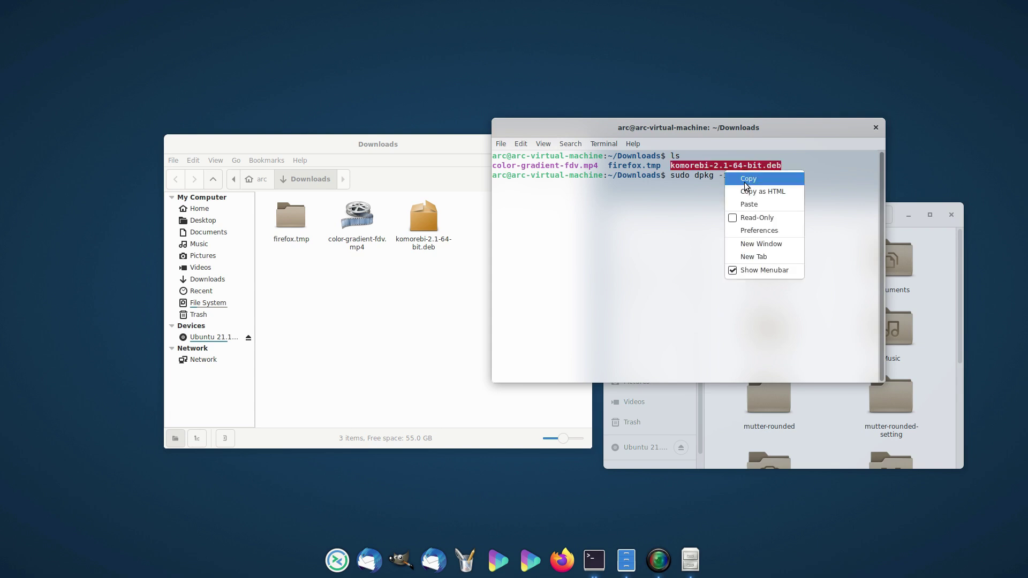
left_click(742, 175)
key("ctrl+shift+v")
key("Return")
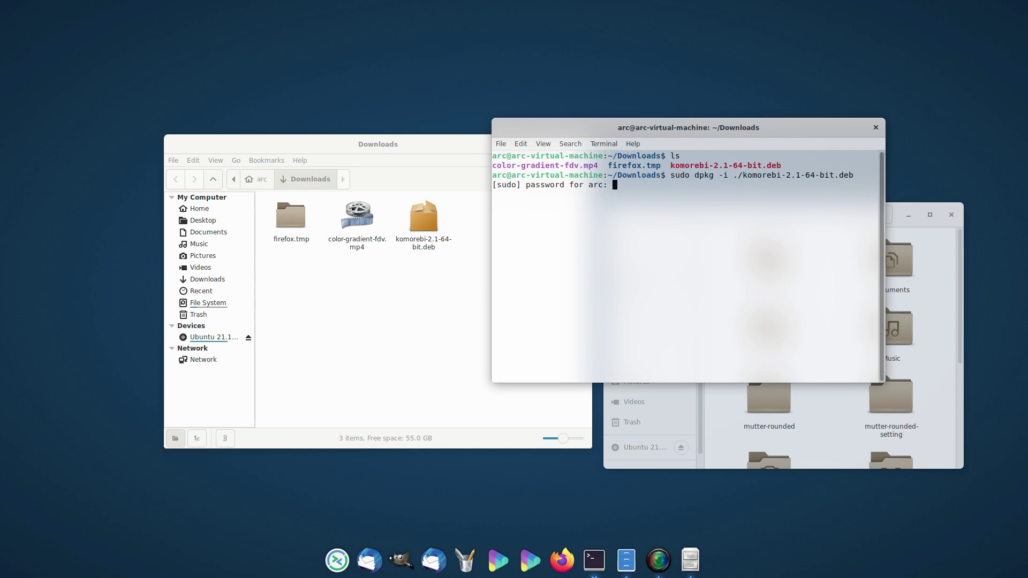
key("Return")
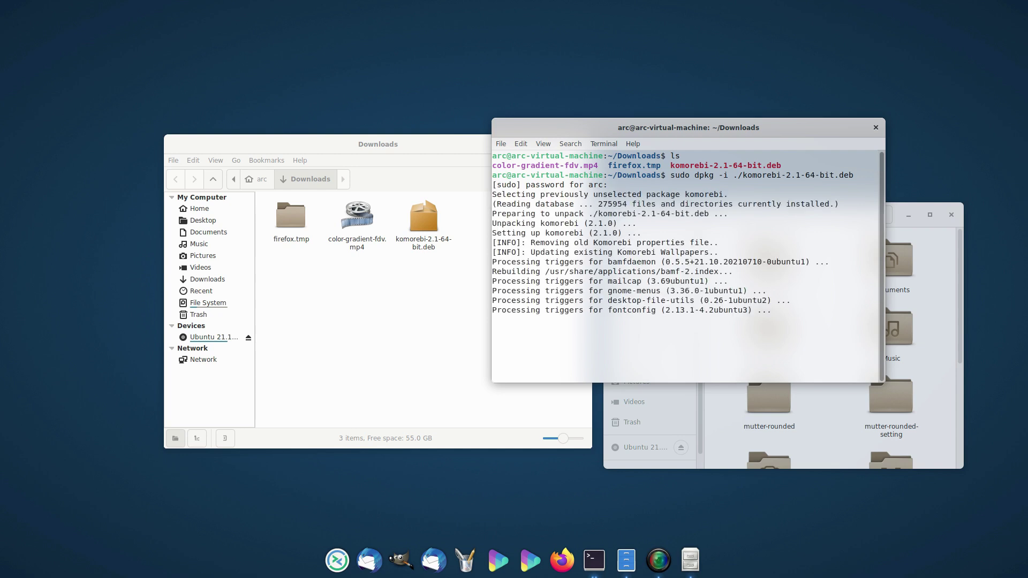
left_click(877, 127)
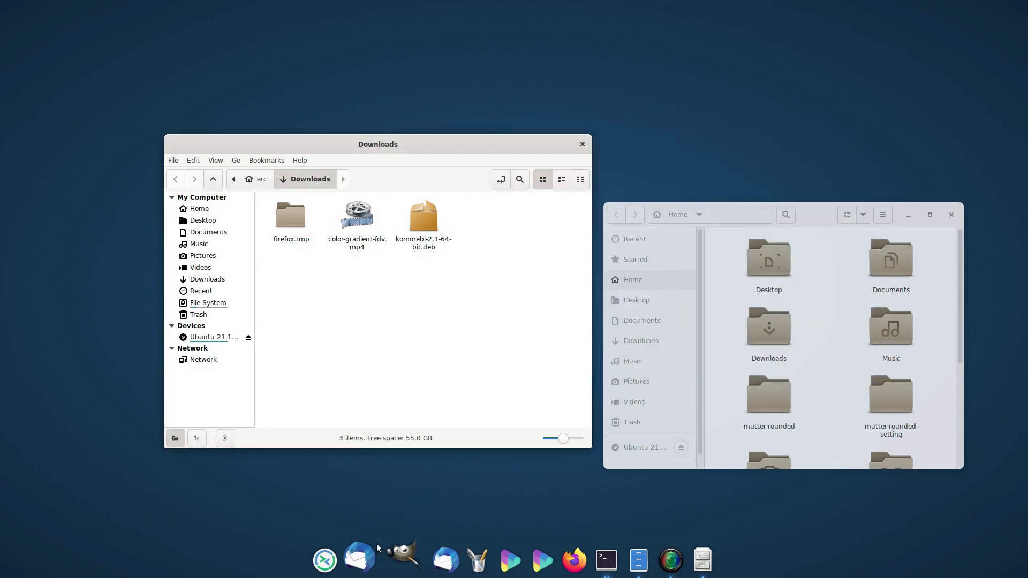
Step: Launch Komorebi from the System Tools applications and reposition the Home window on the desktop
left_click(464, 558)
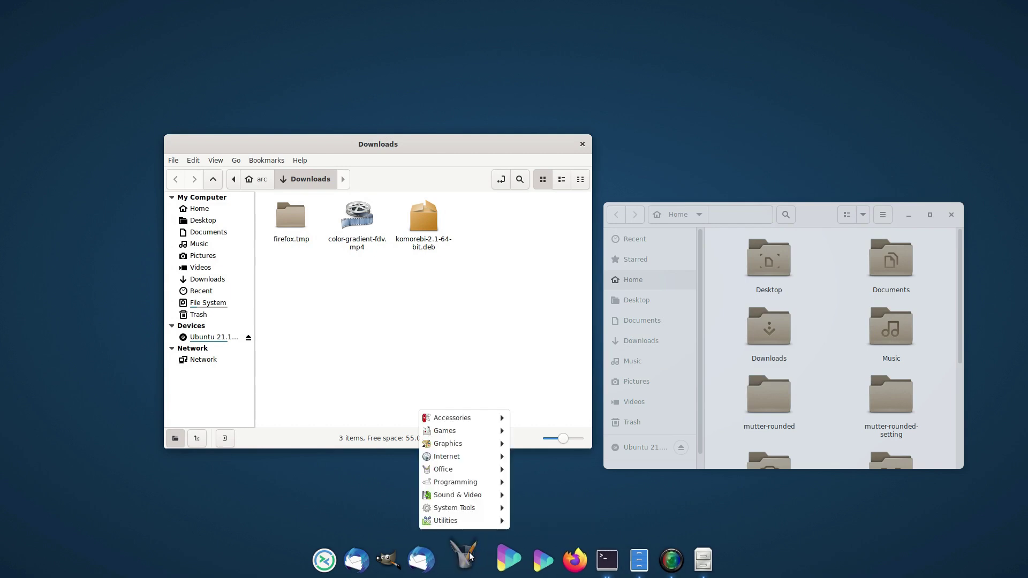
mouse_move(473, 467)
mouse_move(471, 441)
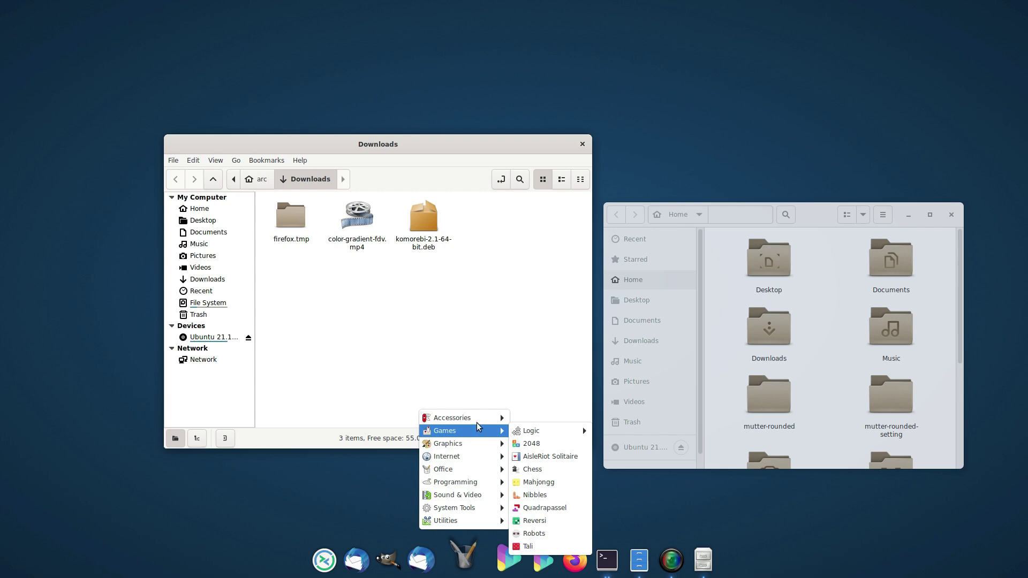
mouse_move(478, 421)
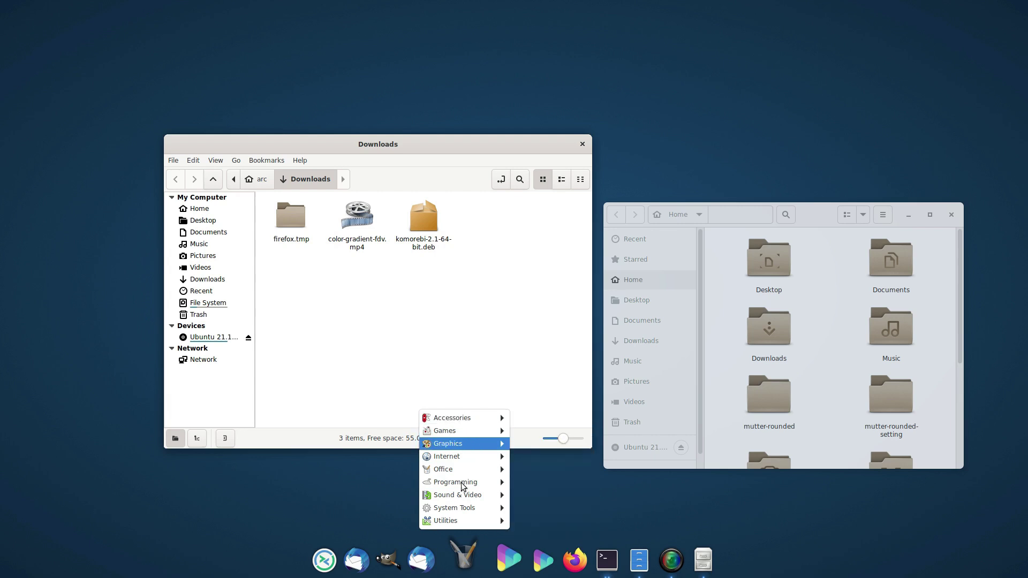
mouse_move(461, 507)
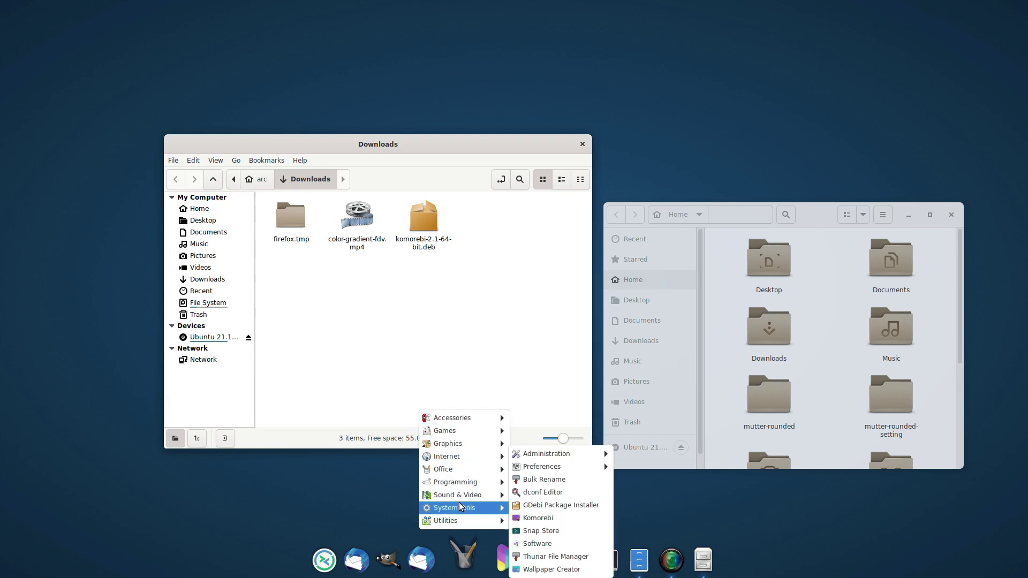
left_click(564, 519)
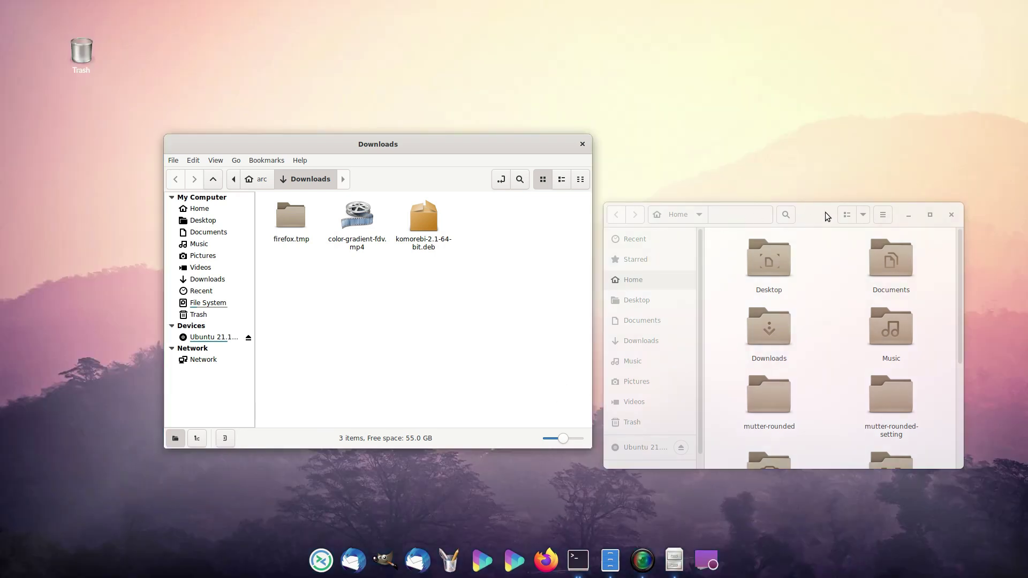
left_click_drag(827, 217, 696, 263)
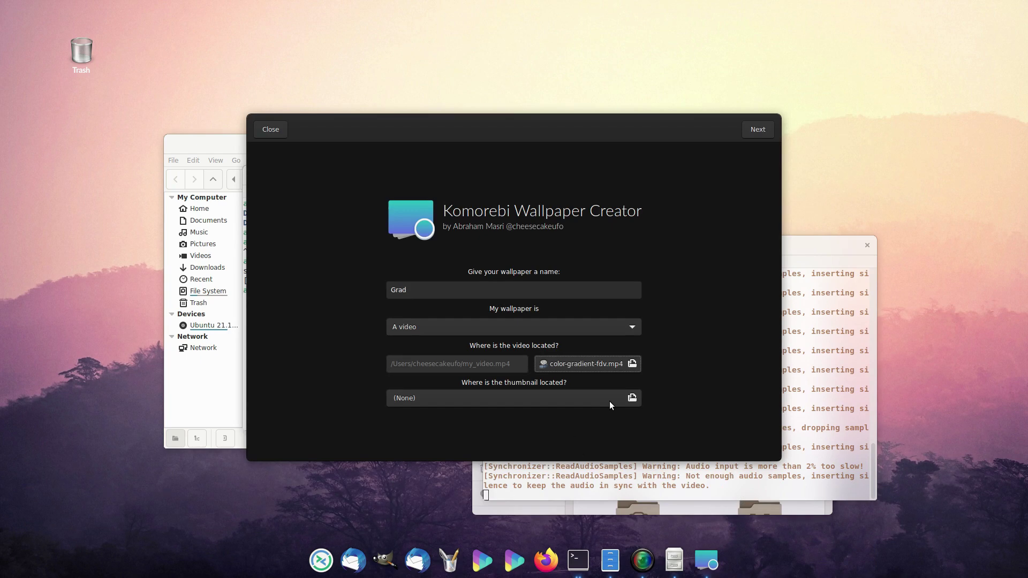
Step: Set index.jpeg as the thumbnail of the Grad video wallpaper and continue to the date and time options
left_click(610, 400)
left_click(366, 129)
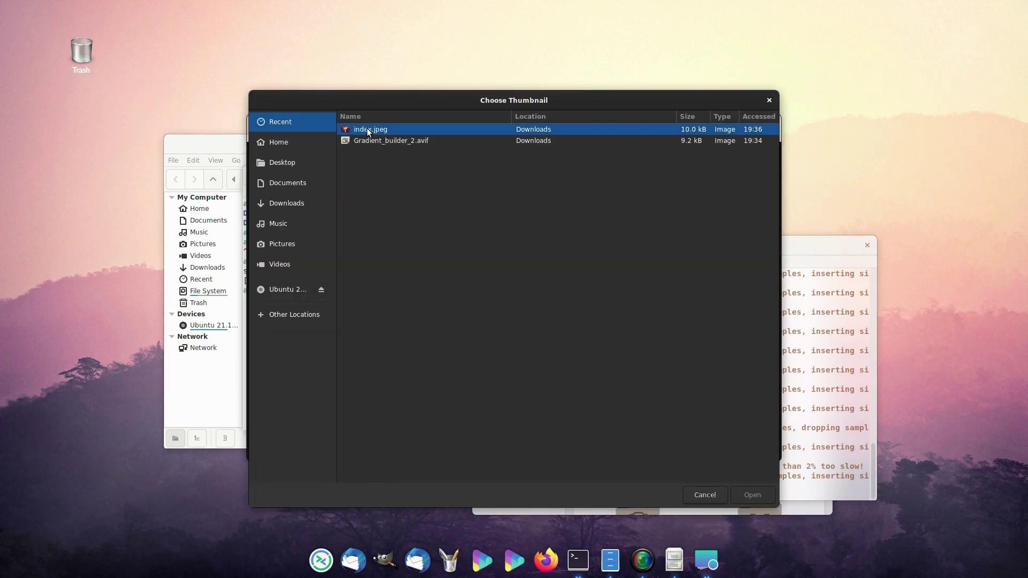
left_click(752, 494)
left_click(745, 133)
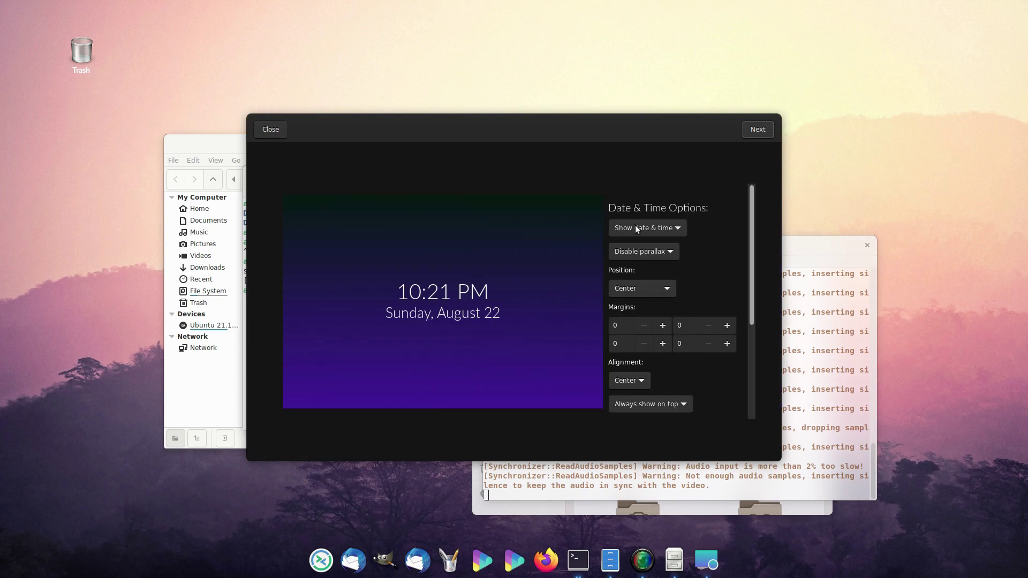
Step: Set the wallpaper to hide the date and time, and finish creating it
left_click(635, 228)
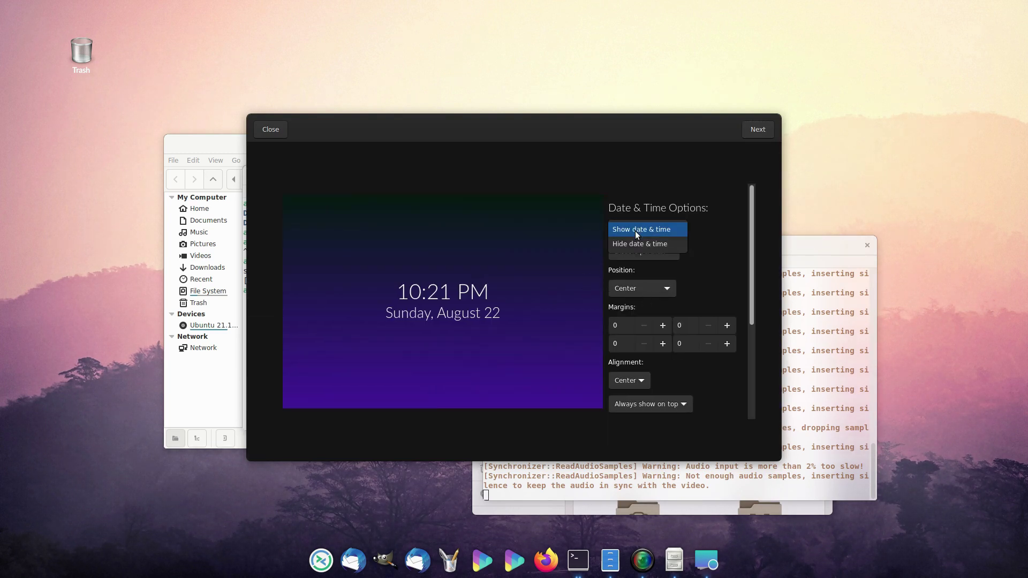
left_click(635, 240)
left_click(758, 135)
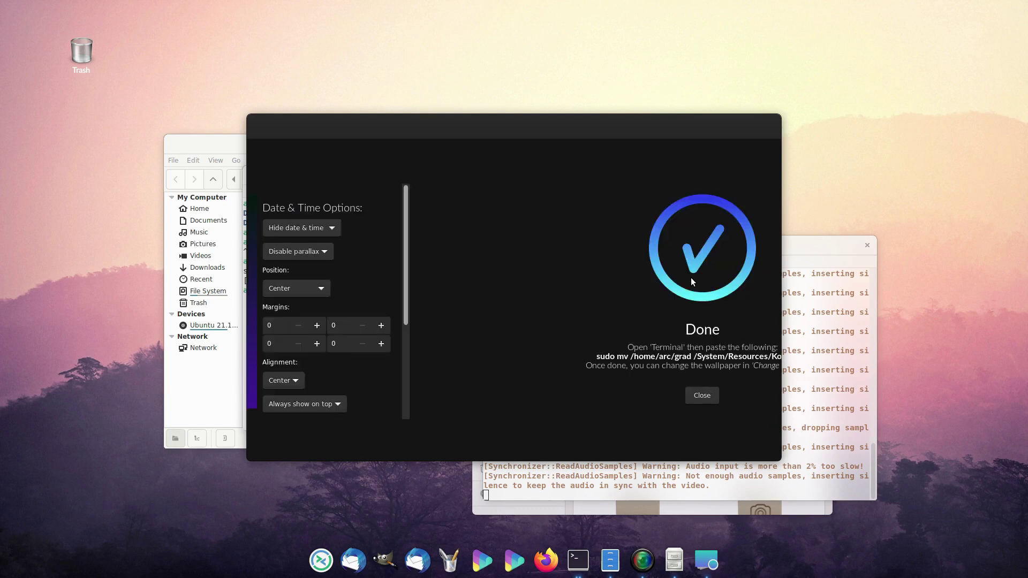
Step: Copy the command sudo mv /home/arc/grad /System/Resources/Komorebi from the wallpaper creator and run it in the mutter-rounded-setting terminal
left_click_drag(405, 358, 630, 352)
right_click(616, 356)
left_click(629, 379)
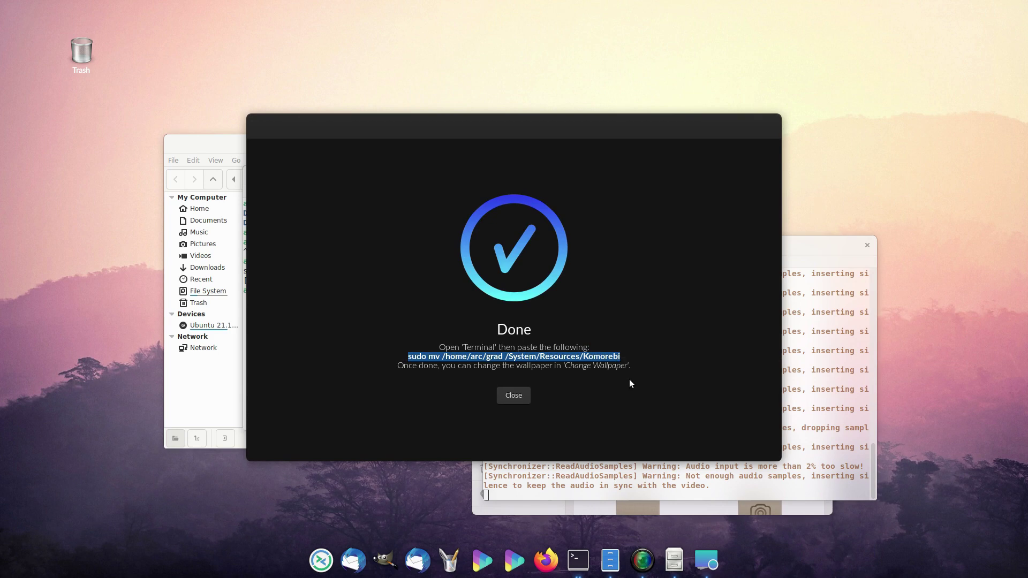
left_click(578, 561)
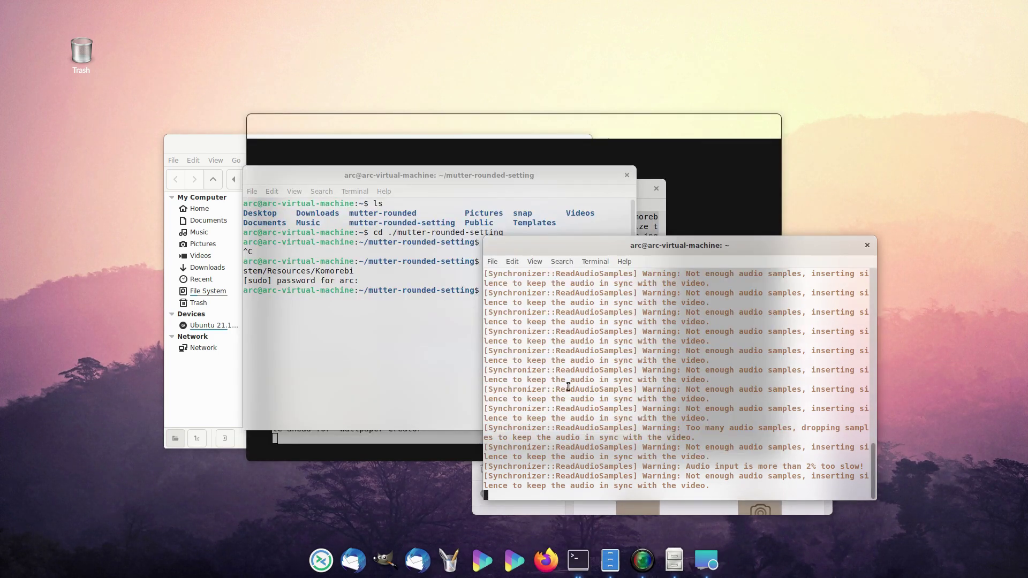
left_click(403, 376)
key("ctrl+shift+v")
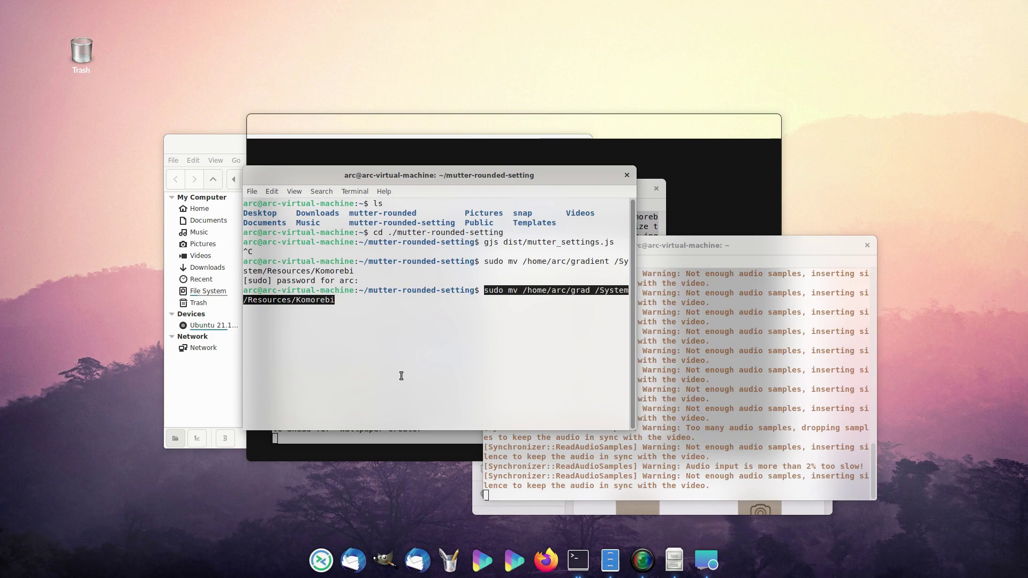
key("Return")
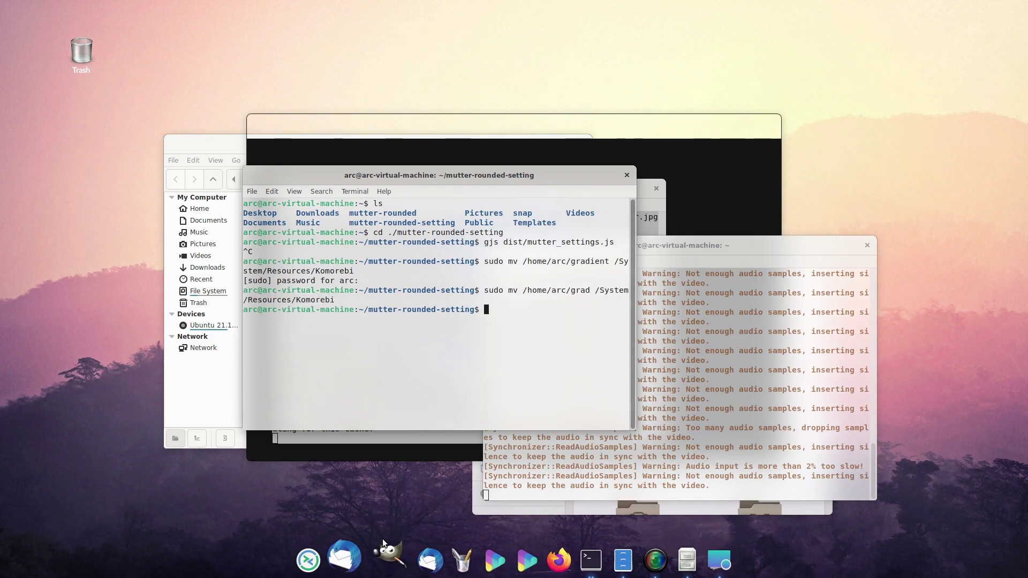
Step: Apply the new gradient video wallpaper with the sunset canal thumbnail in Komorebi's wallpaper list and close the wallpaper creator
right_click(254, 505)
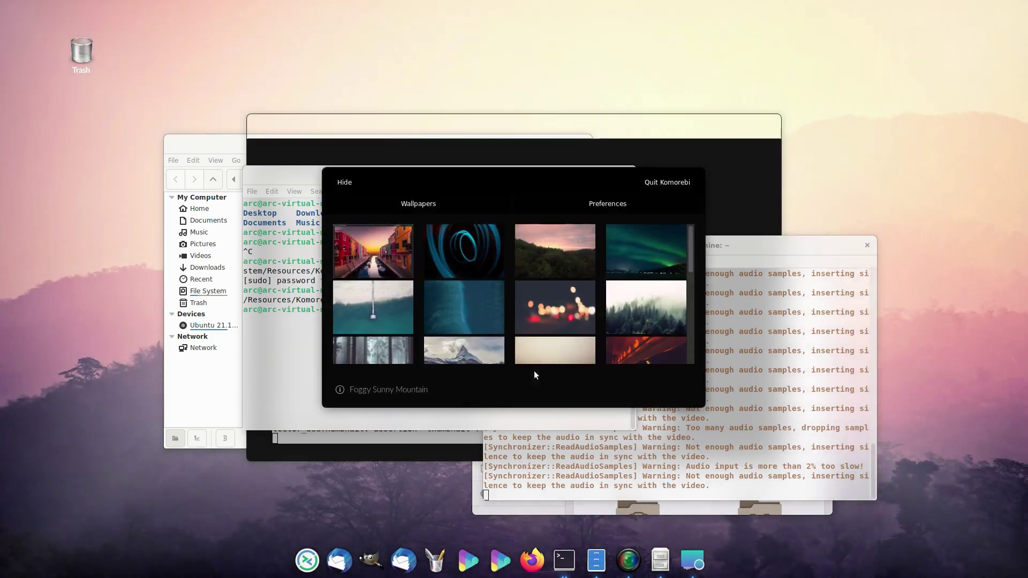
scroll(515, 343, "down", 5)
scroll(514, 335, "down", 2)
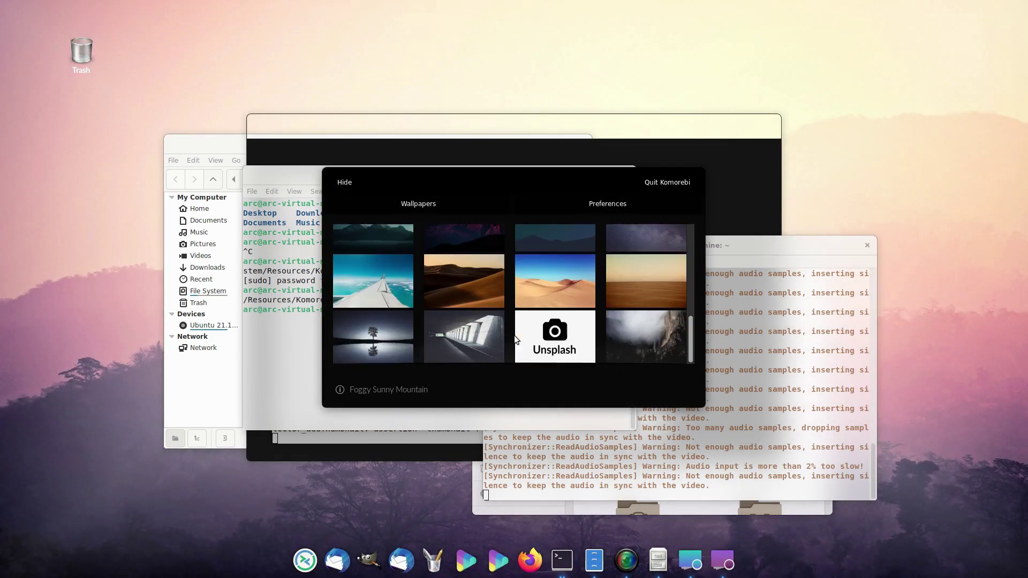
scroll(514, 336, "up", 5)
scroll(514, 335, "down", 1)
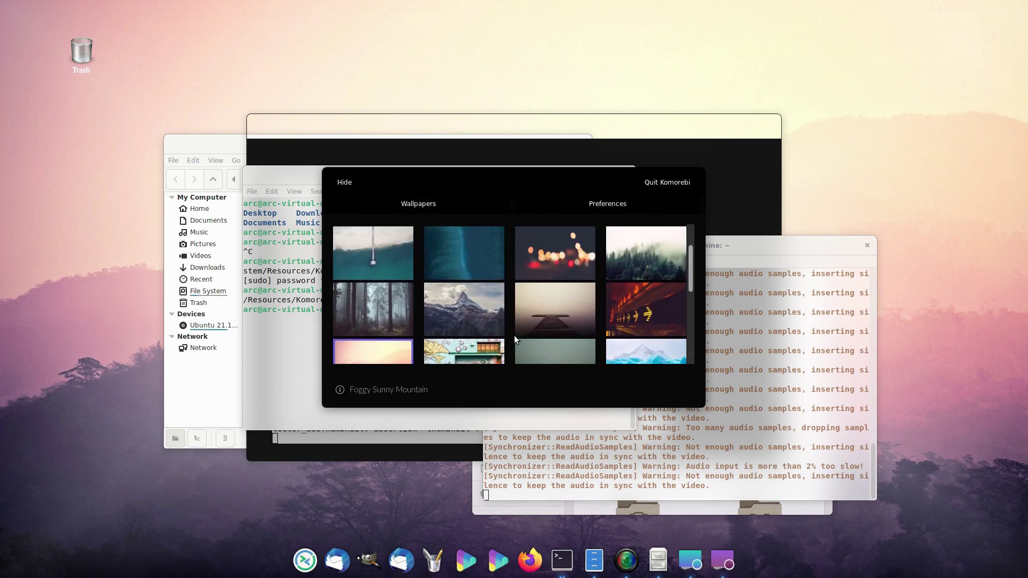
scroll(514, 336, "up", 3)
scroll(514, 335, "down", 3)
scroll(514, 336, "down", 3)
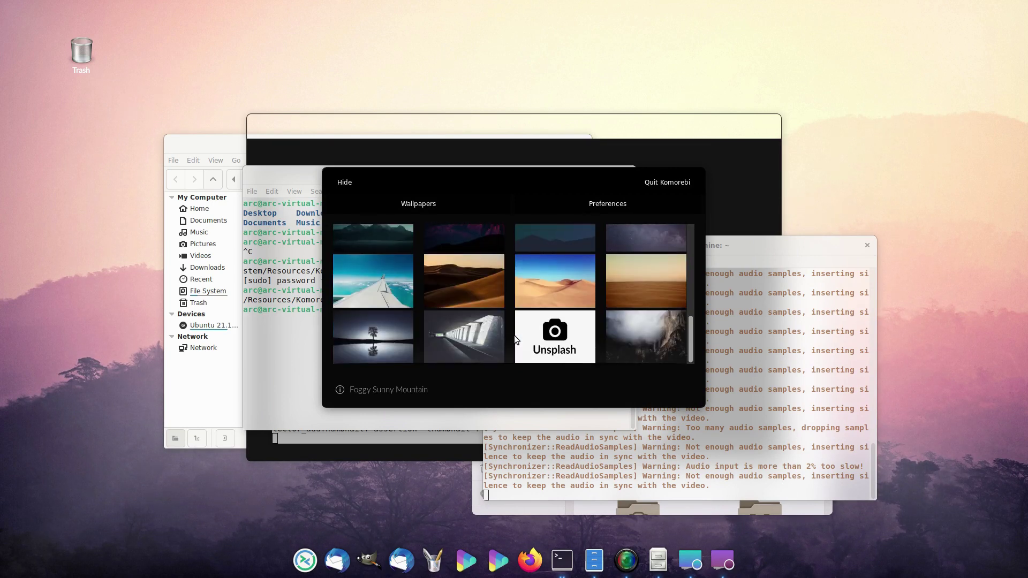
scroll(514, 335, "up", 2)
scroll(514, 337, "up", 3)
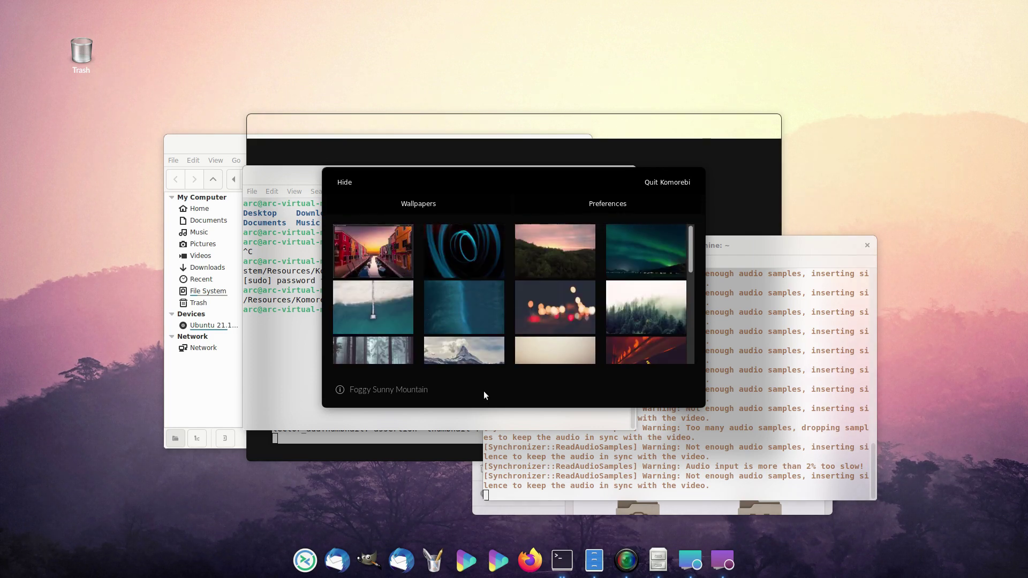
left_click(390, 264)
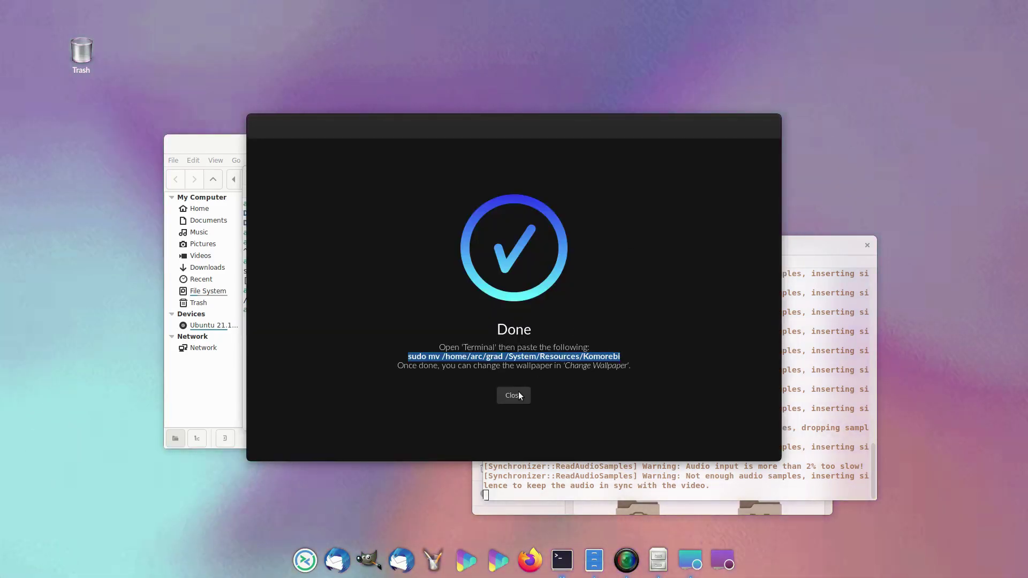
left_click(515, 381)
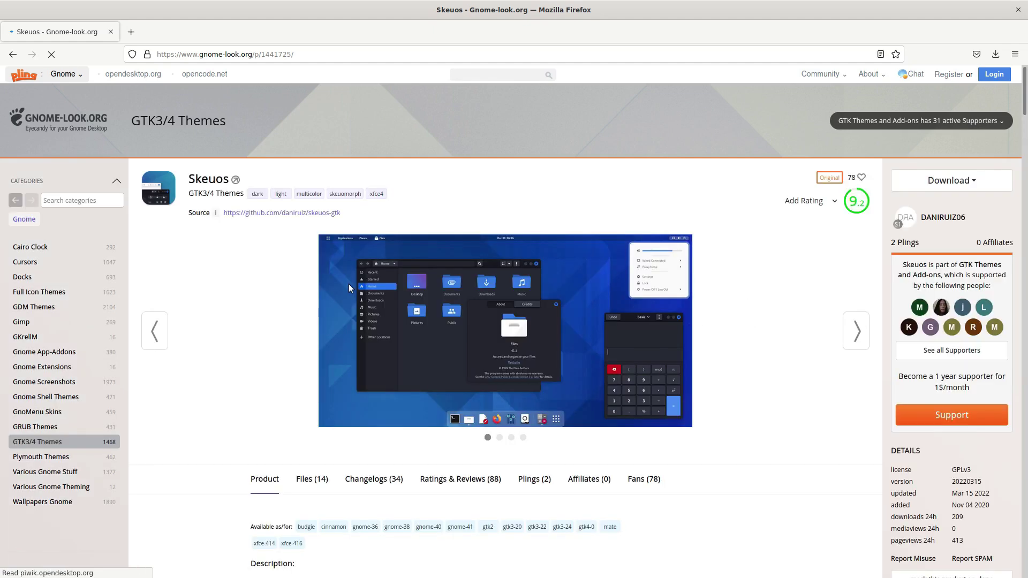
Step: Show the list of downloadable files for the Skeuos theme on Gnome-look.org
scroll(349, 287, "down", 5)
left_click(318, 237)
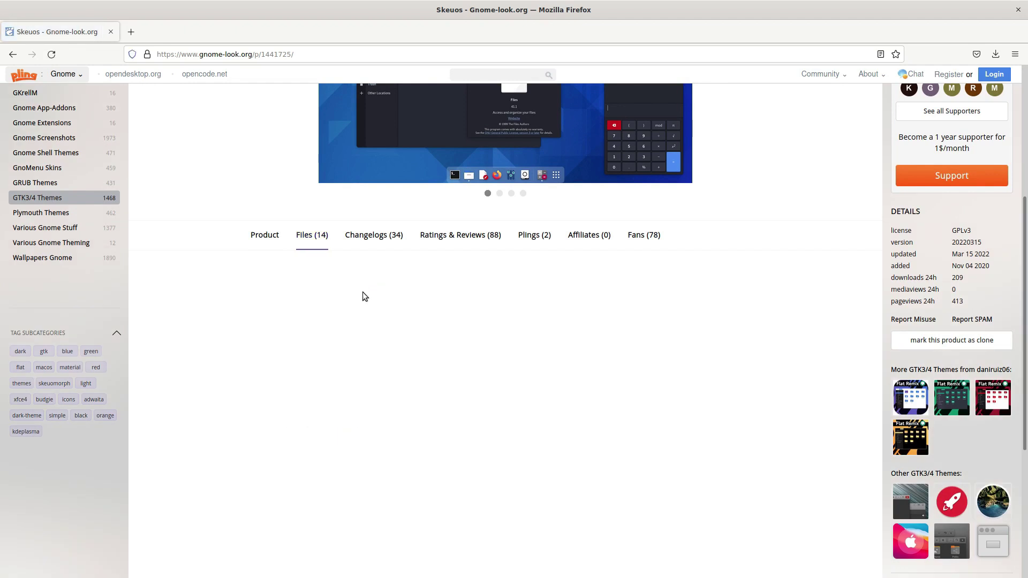
scroll(365, 295, "down", 2)
Step: Open the downloaded 01-Skeuos-Blue_20220315.tar.xz archive and place its window beside the Downloads folder, with Firefox minimized
left_click(995, 54)
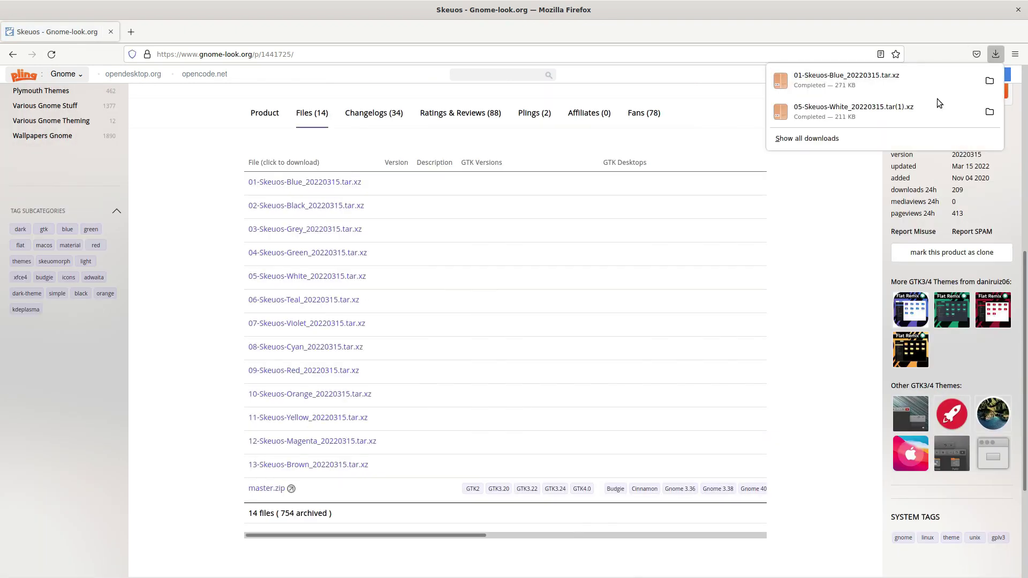
left_click(929, 85)
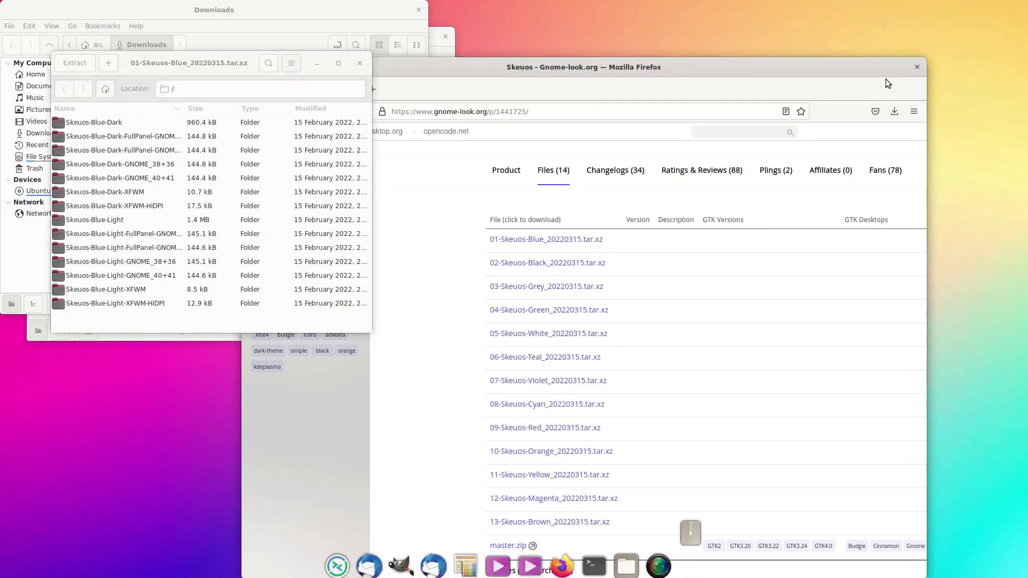
left_click(564, 545)
left_click_drag(221, 73, 699, 148)
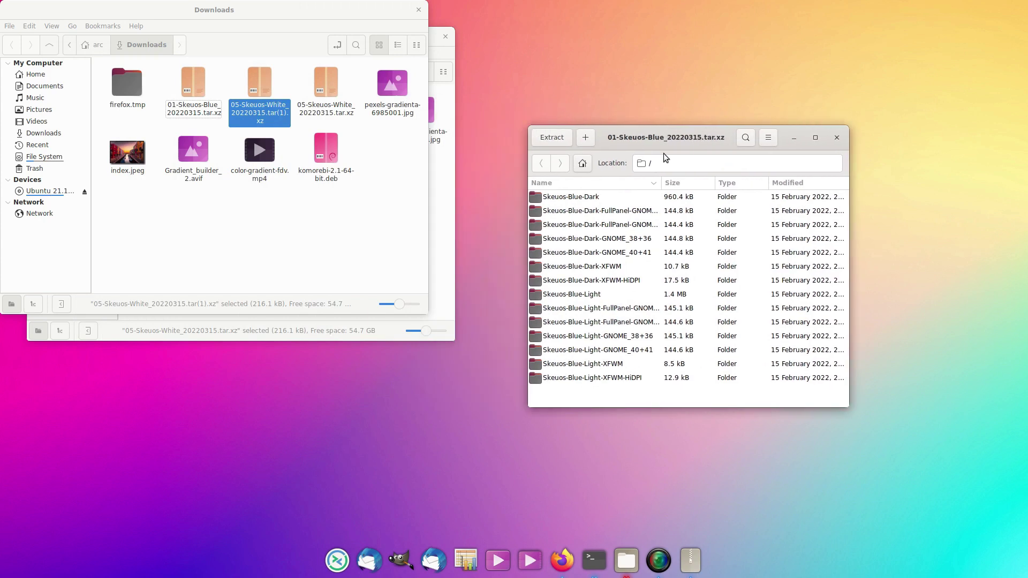
Step: Inspect the Skeuos-Blue-Light folder and its cinnamon subfolder inside the archive, and return to the archive's root
double_click(577, 295)
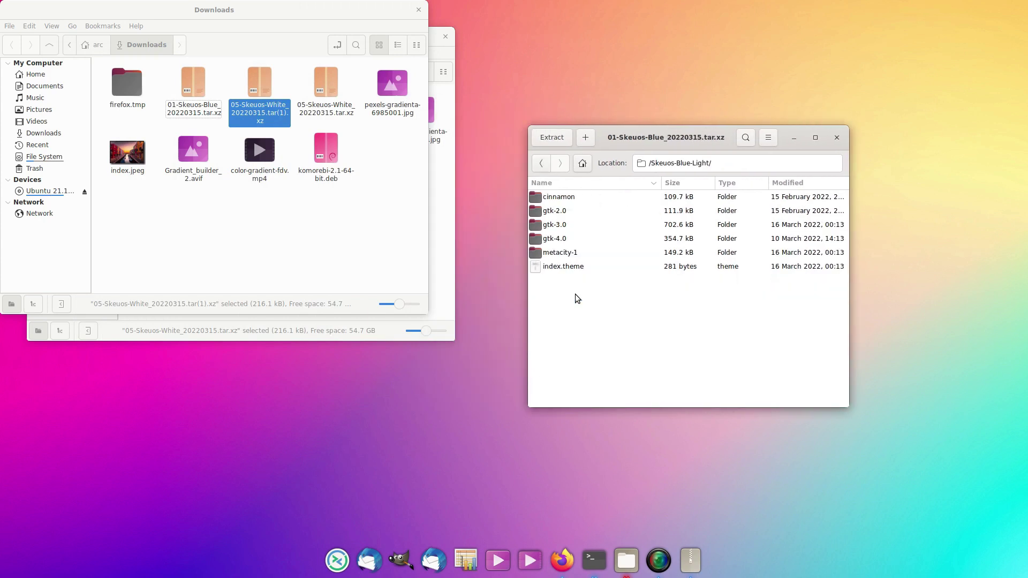
double_click(554, 198)
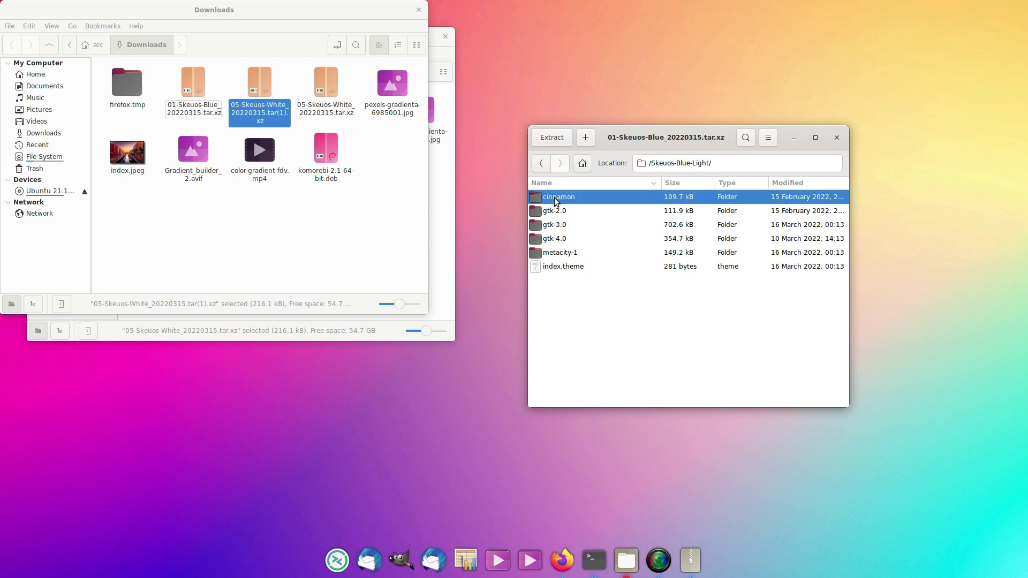
left_click(541, 163)
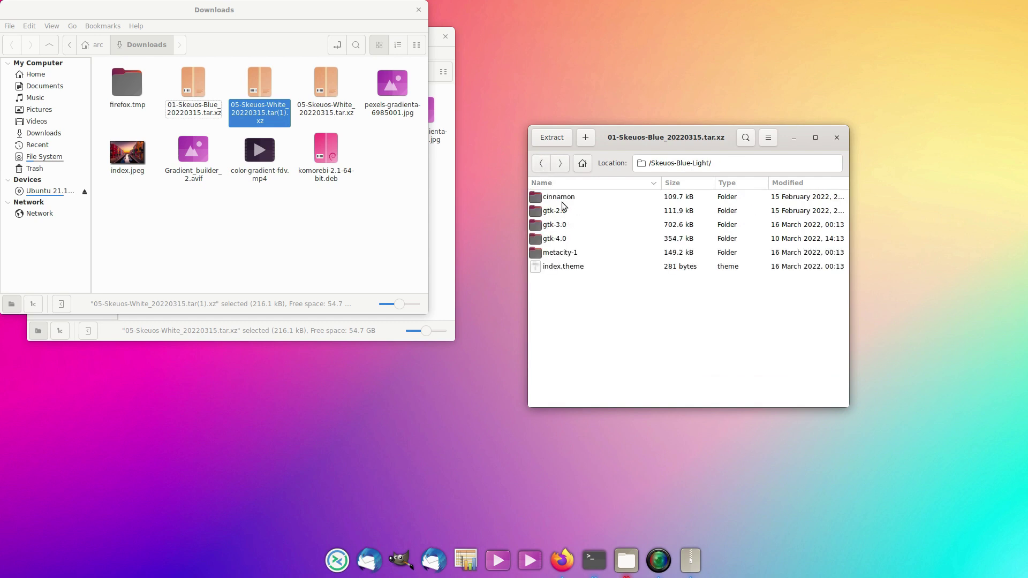
left_click(541, 163)
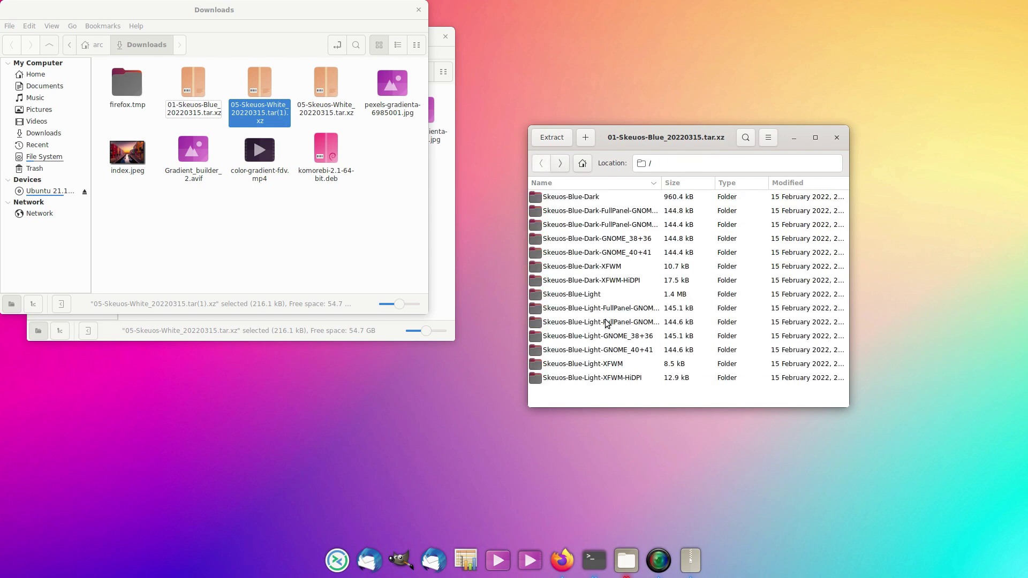
Step: Extract the Skeuos-Blue-Light folder from the archive into the Downloads folder
left_click(585, 299)
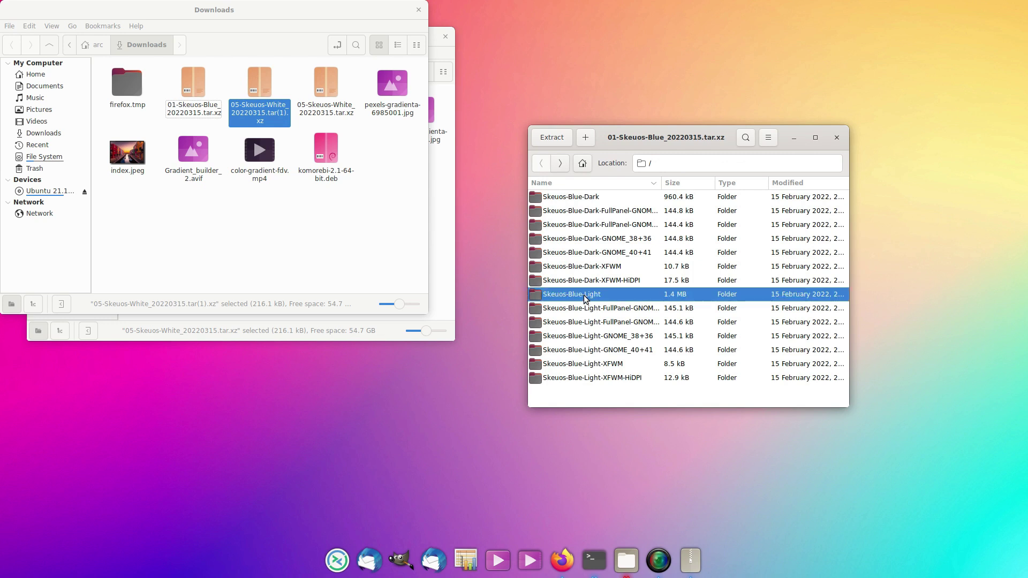
left_click_drag(584, 298, 224, 239)
left_click(224, 238)
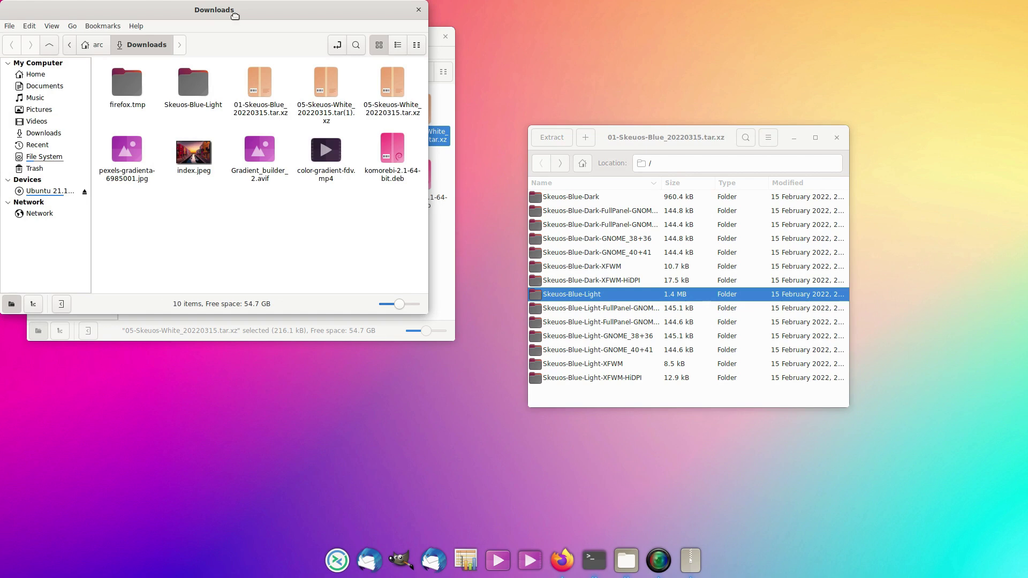
Step: Show hidden files in the home folder using the second file manager window and open the .themes folder
left_click_drag(235, 15, 309, 153)
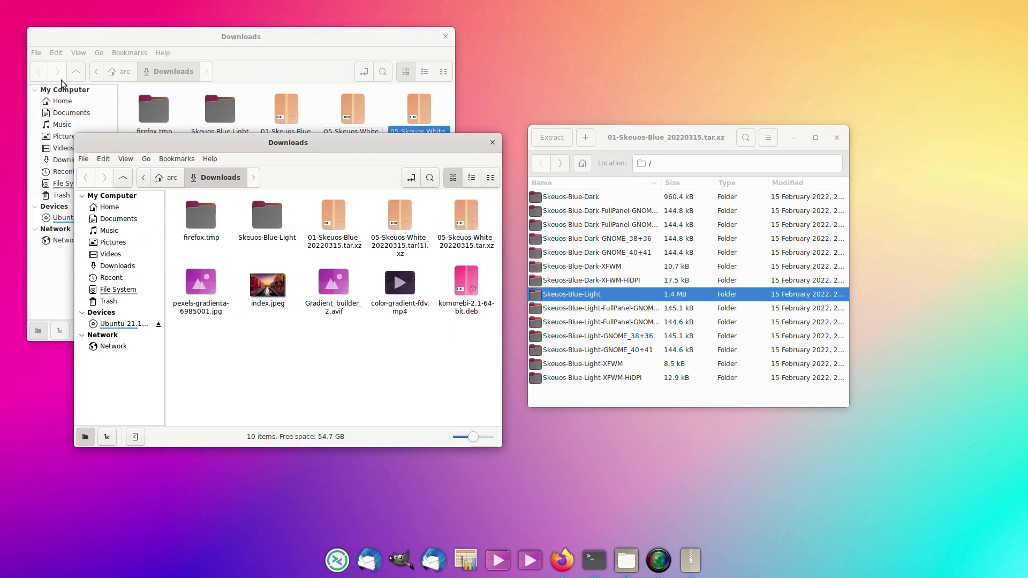
left_click(61, 102)
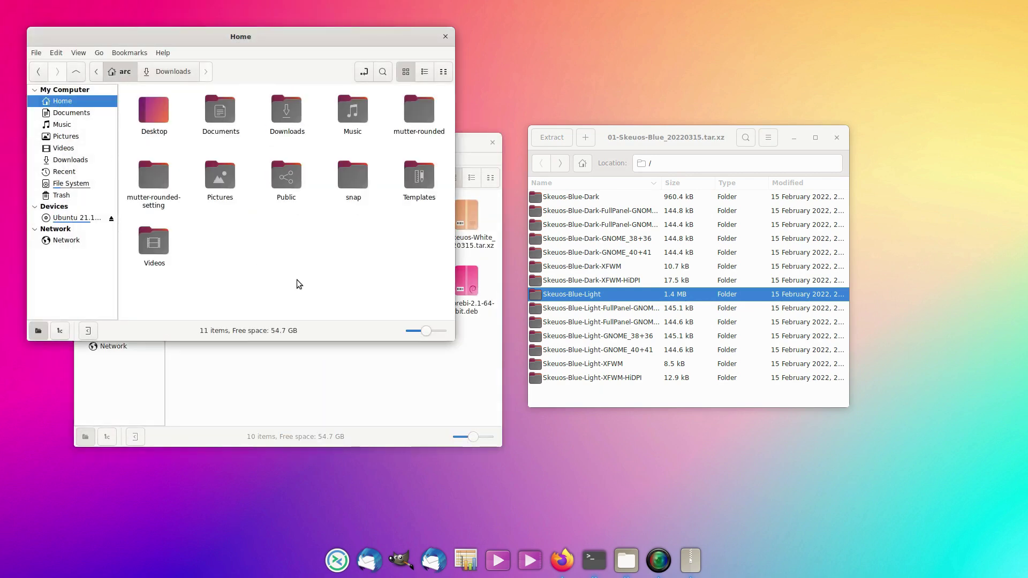
key("ctrl+h")
scroll(296, 279, "down", 3)
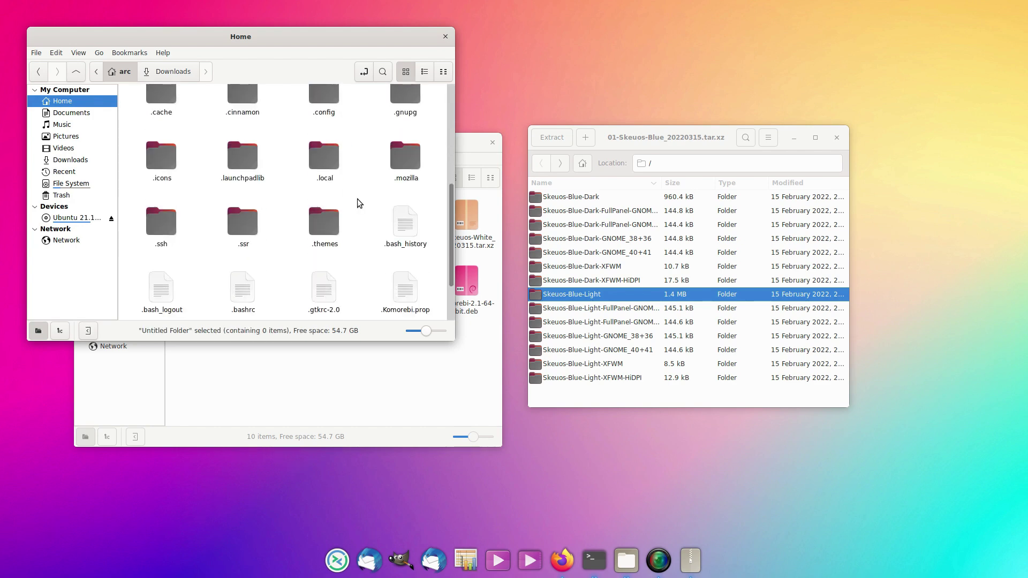
double_click(328, 234)
Step: Place the .themes window beside Downloads and move the Skeuos-Blue-Light folder from Downloads into .themes
left_click_drag(226, 35, 738, 155)
left_click(360, 316)
left_click_drag(272, 219, 775, 371)
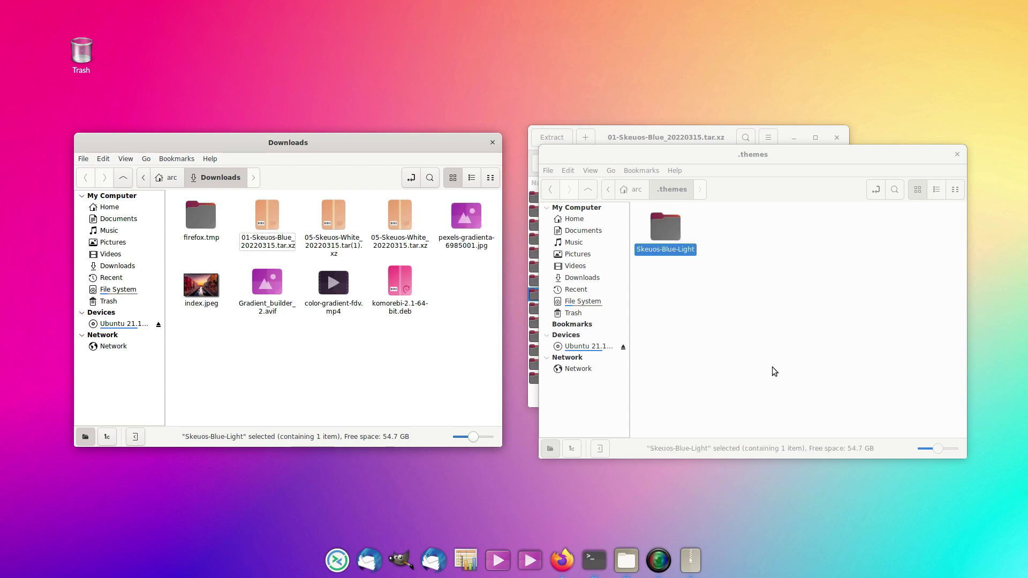
Step: Open the theme settings in System Settings and set the window borders to Skeuos-Blue-Light
left_click(466, 554)
mouse_move(468, 509)
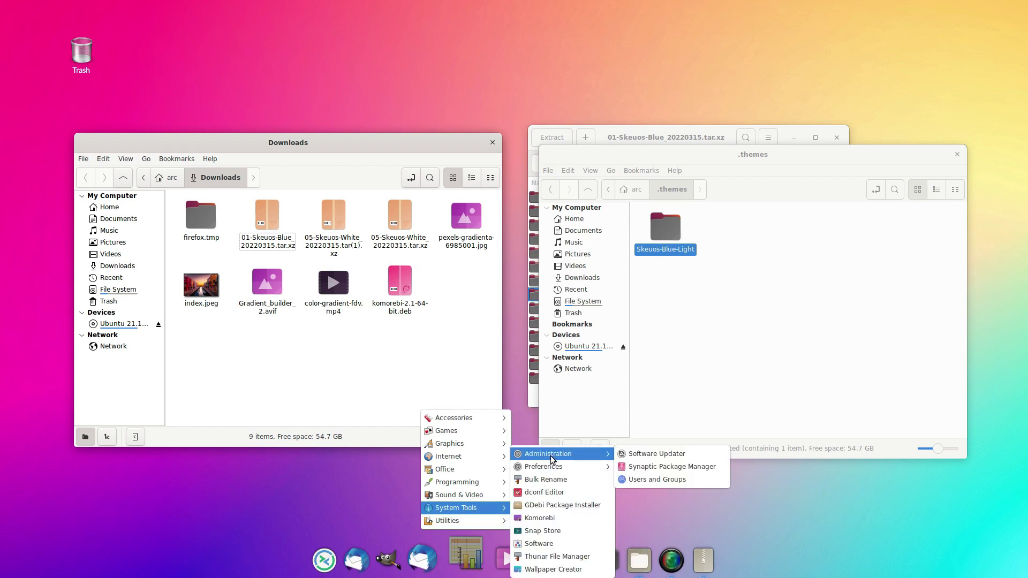
mouse_move(554, 467)
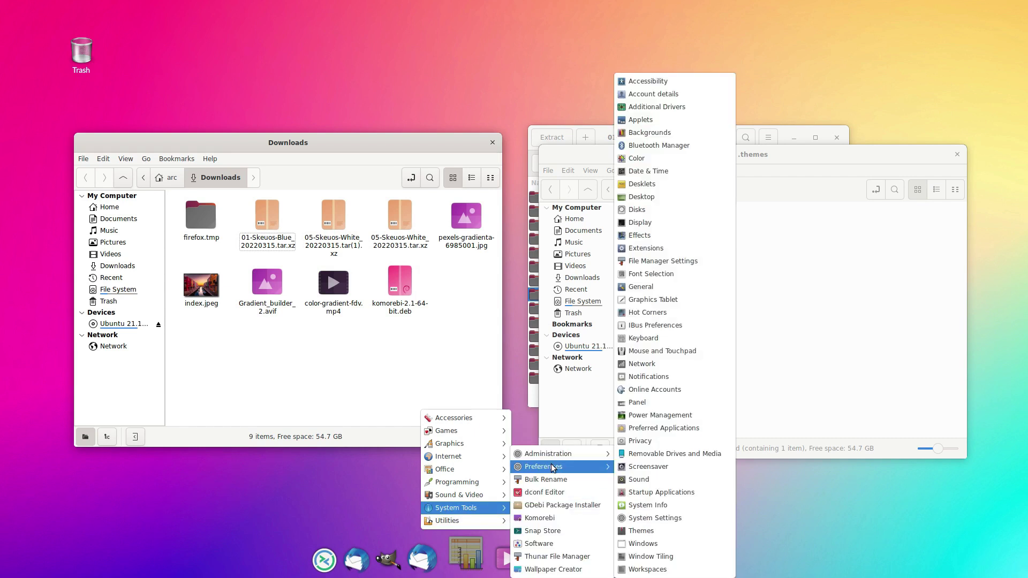
left_click(668, 517)
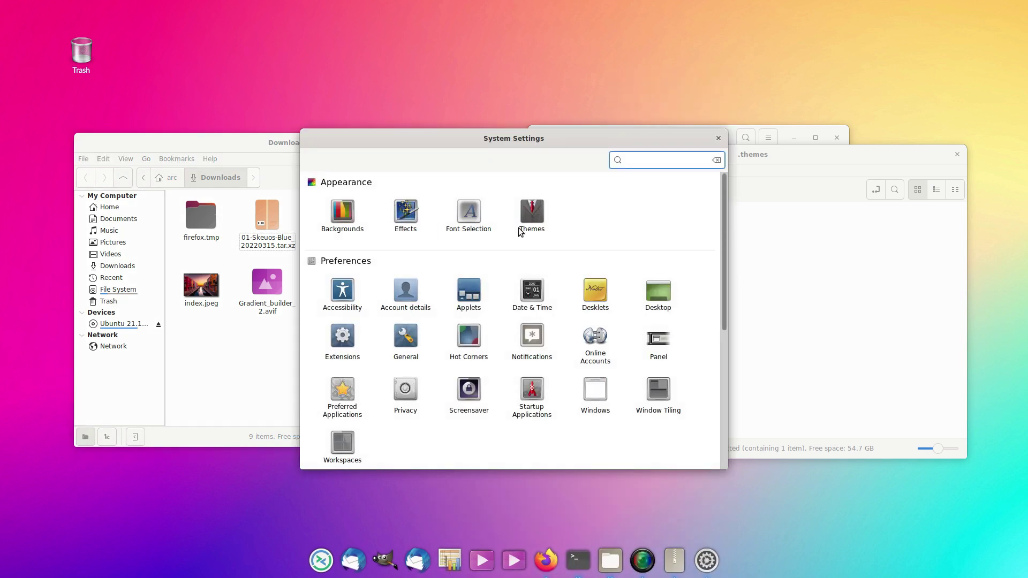
left_click(558, 215)
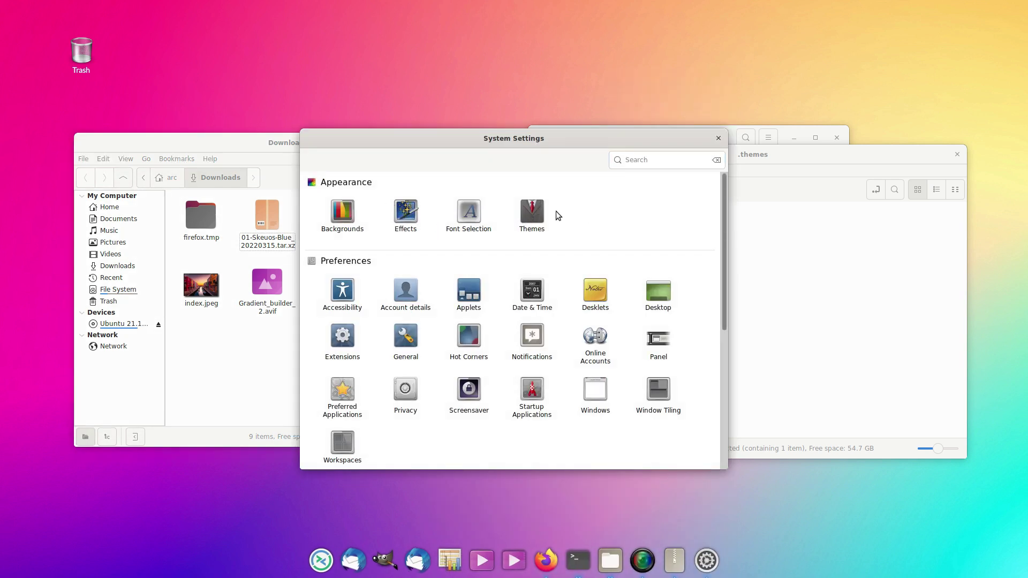
left_click(530, 223)
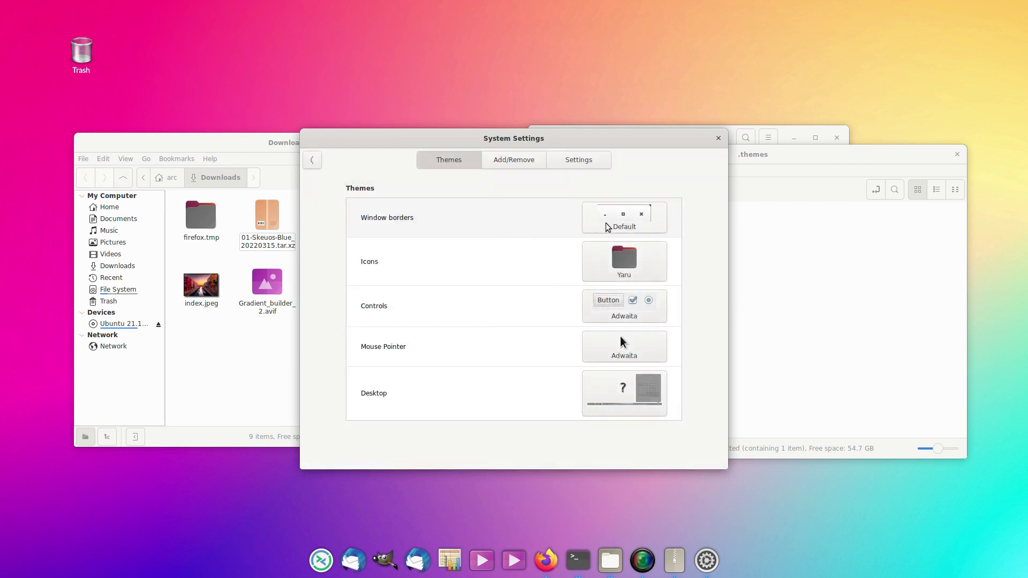
left_click(621, 272)
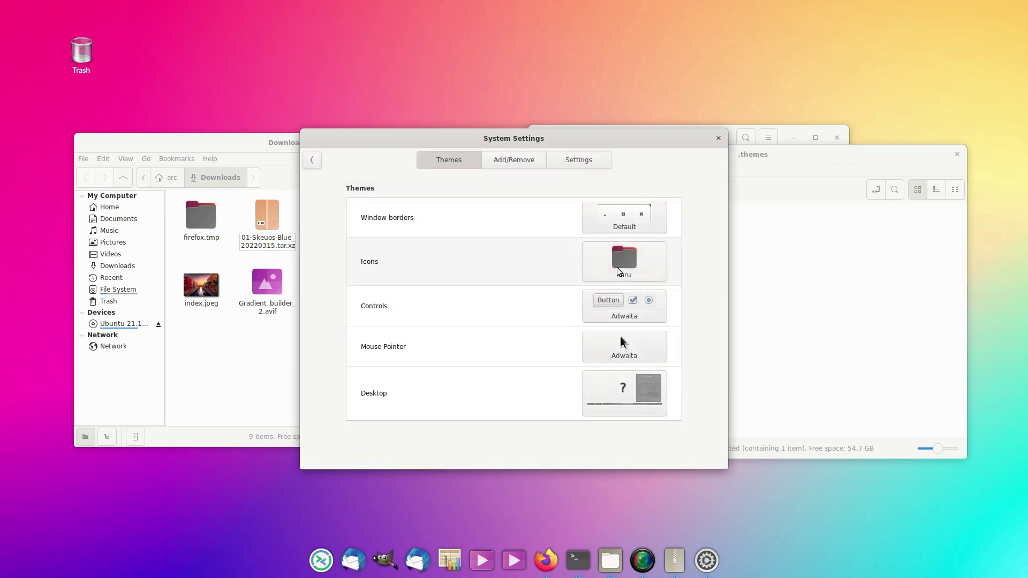
left_click(615, 226)
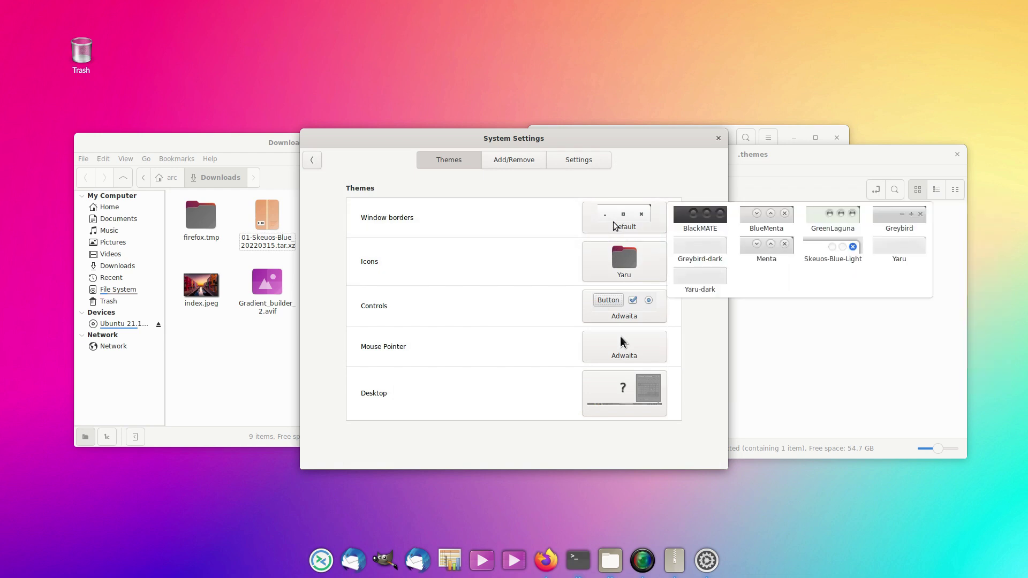
left_click(852, 251)
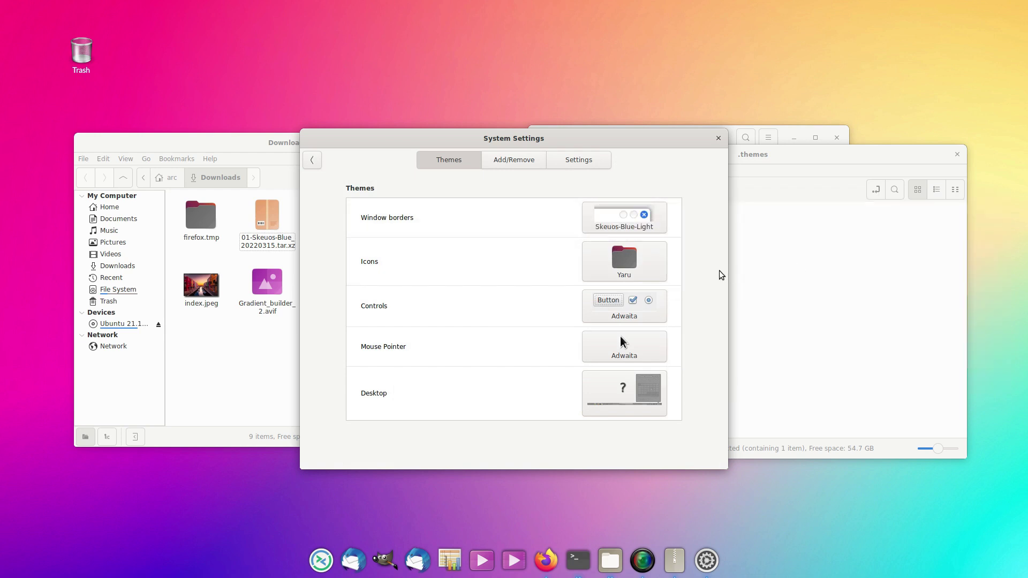
Step: Move the System Settings window aside and set the Controls theme to Skeuos-Blue-Light
left_click_drag(663, 154, 455, 158)
left_click(455, 314)
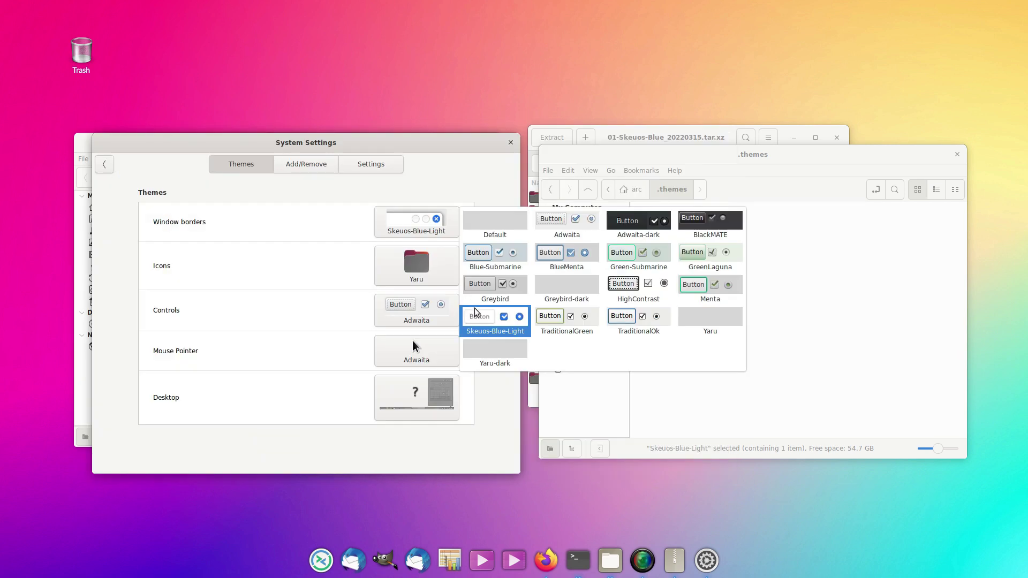
left_click(495, 322)
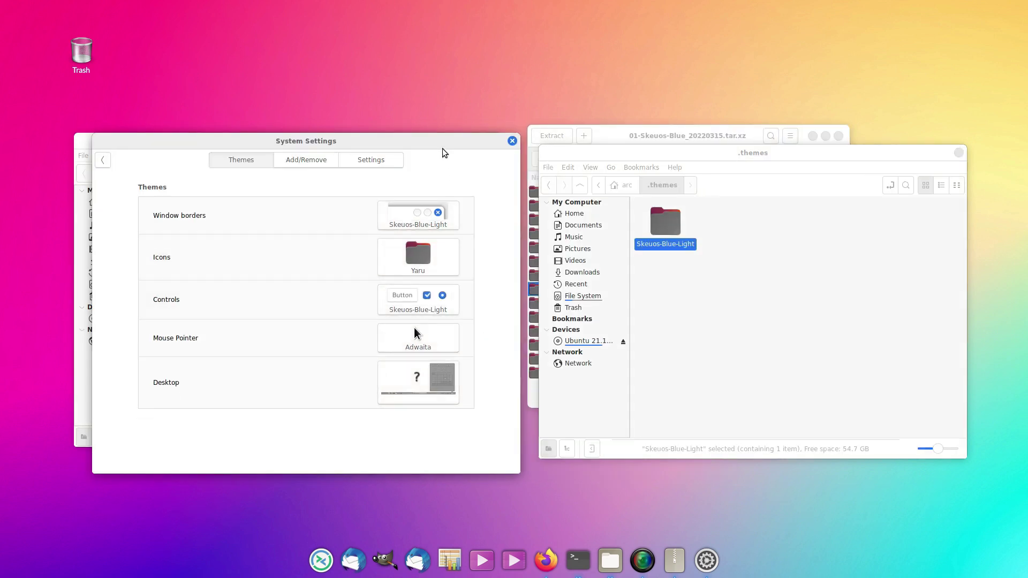
left_click_drag(442, 148, 586, 161)
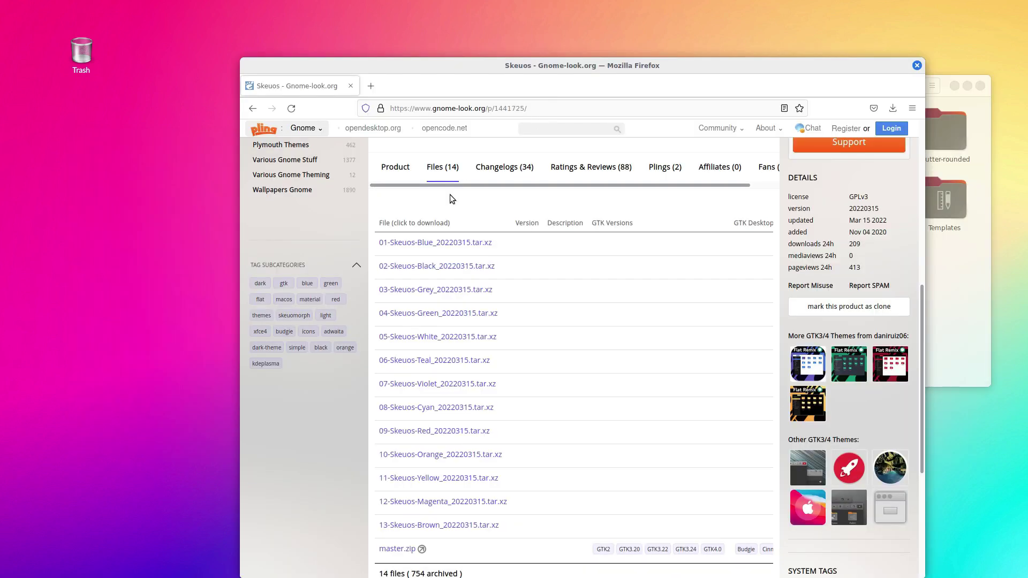
Step: Search Gnome-look.org for "kora icons" in Firefox and open the Kora icon theme page
left_click(612, 127)
type("kora icons")
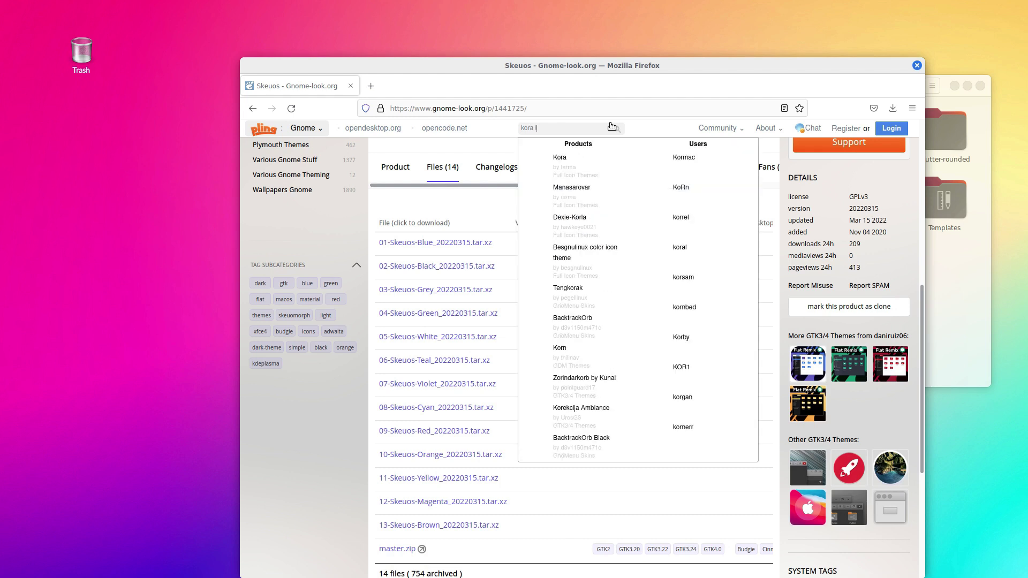
key("Return")
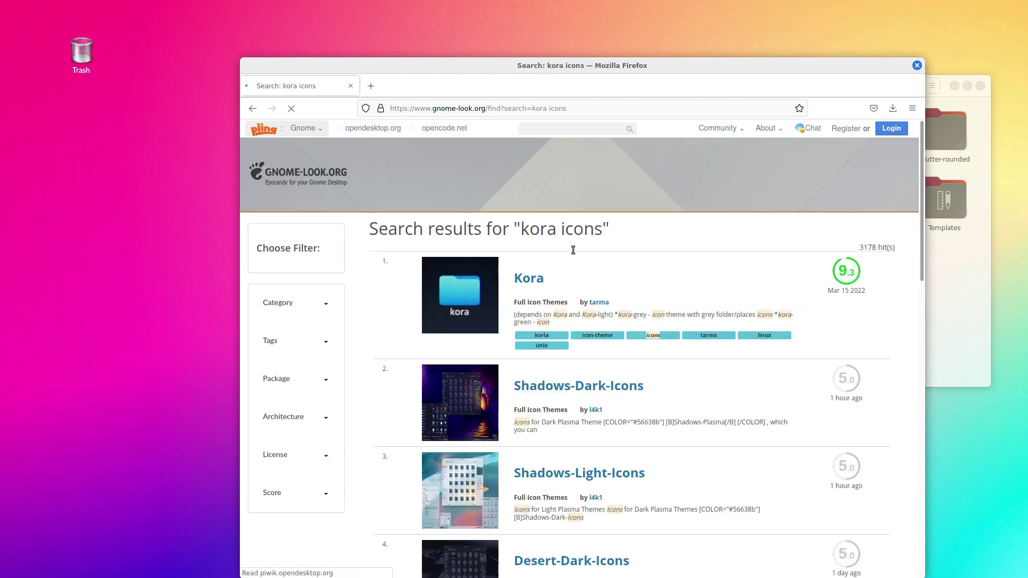
left_click(478, 306)
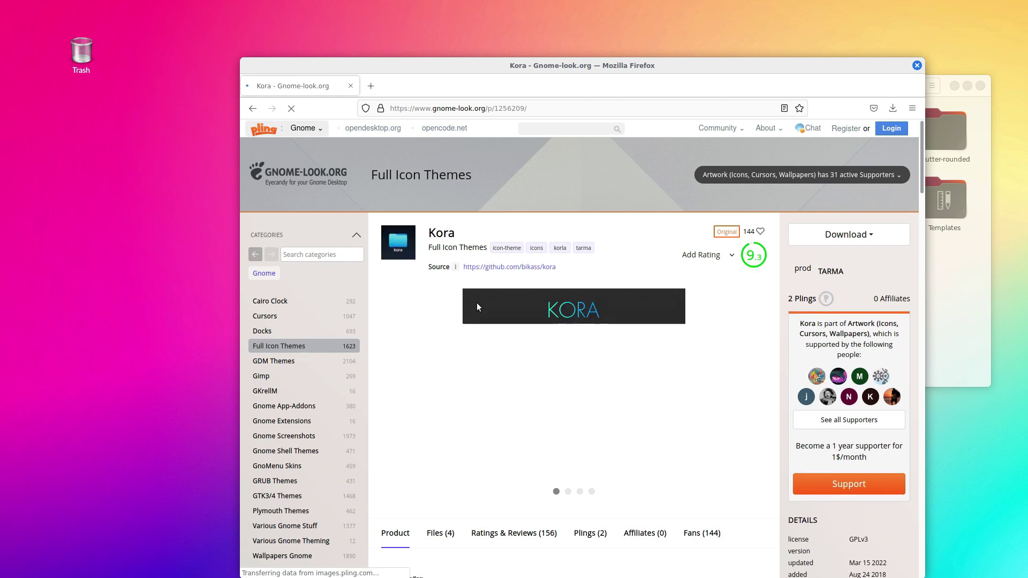
Step: Download the kora_1-5-1 zip and extract its kora folder into the .icons folder in the home directory
left_click(854, 233)
left_click(832, 307)
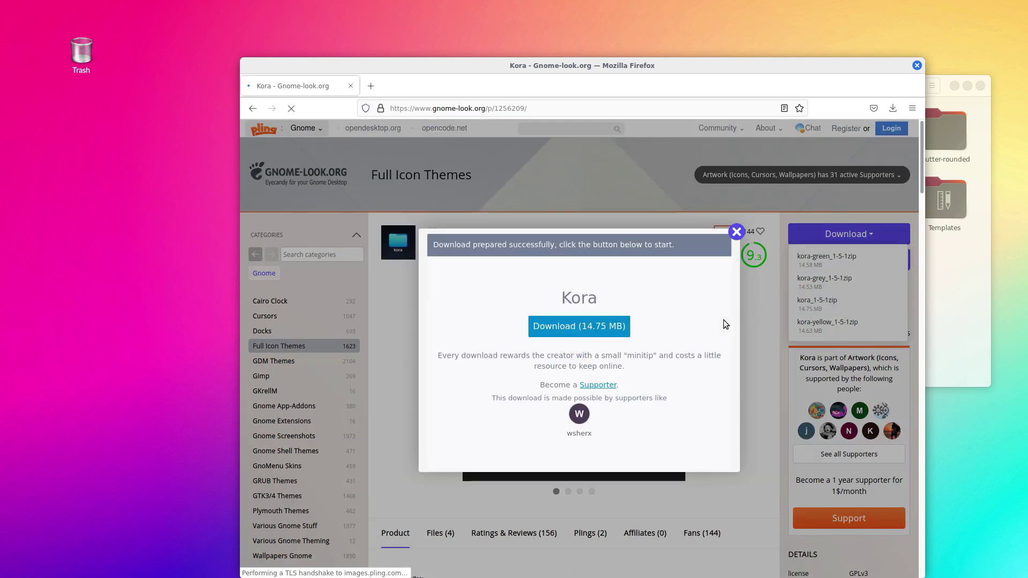
left_click(557, 327)
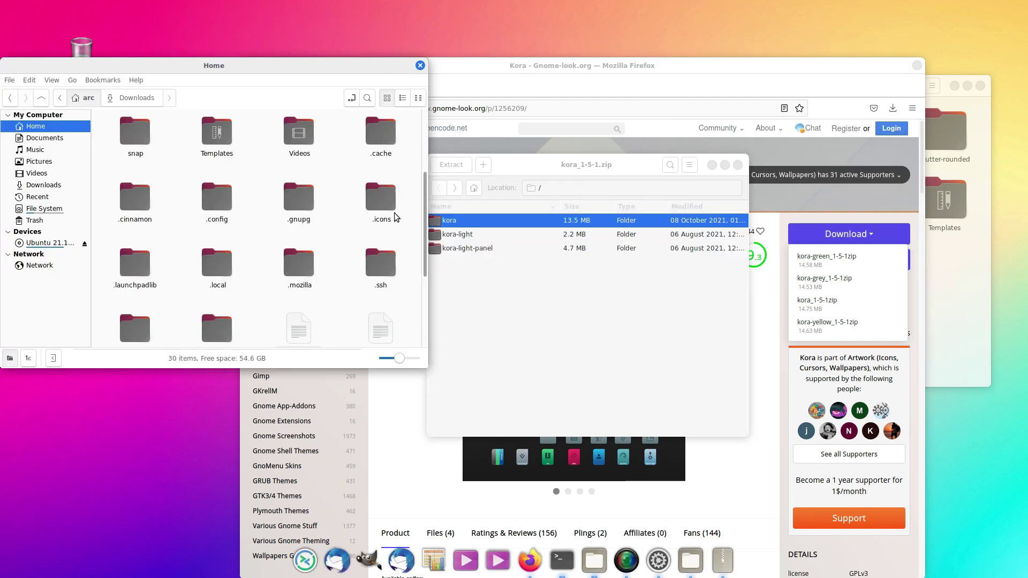
double_click(381, 200)
left_click_drag(166, 235, 172, 245)
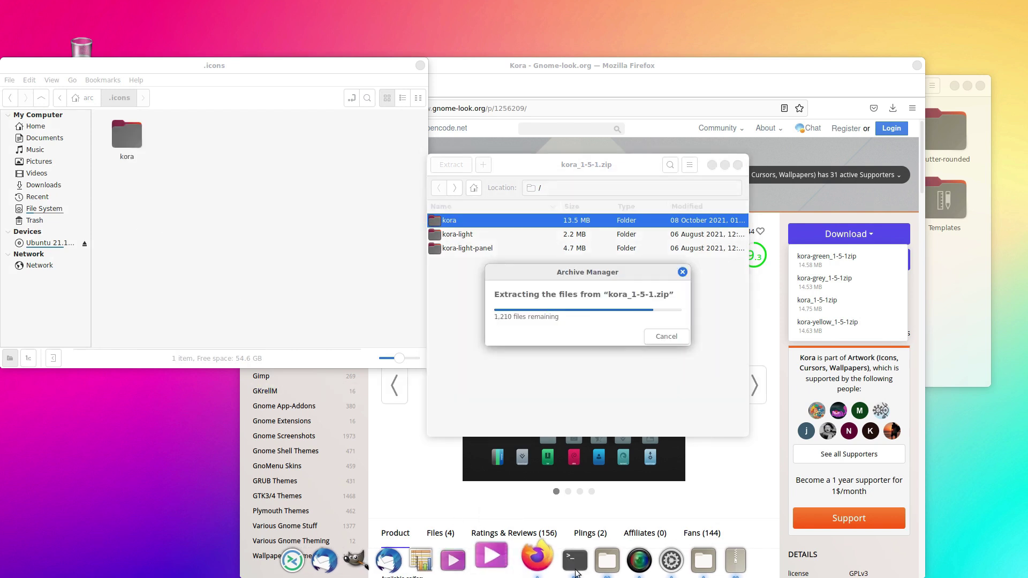
Step: Open the theme settings in System Settings again and set the icon theme to kora
left_click(429, 543)
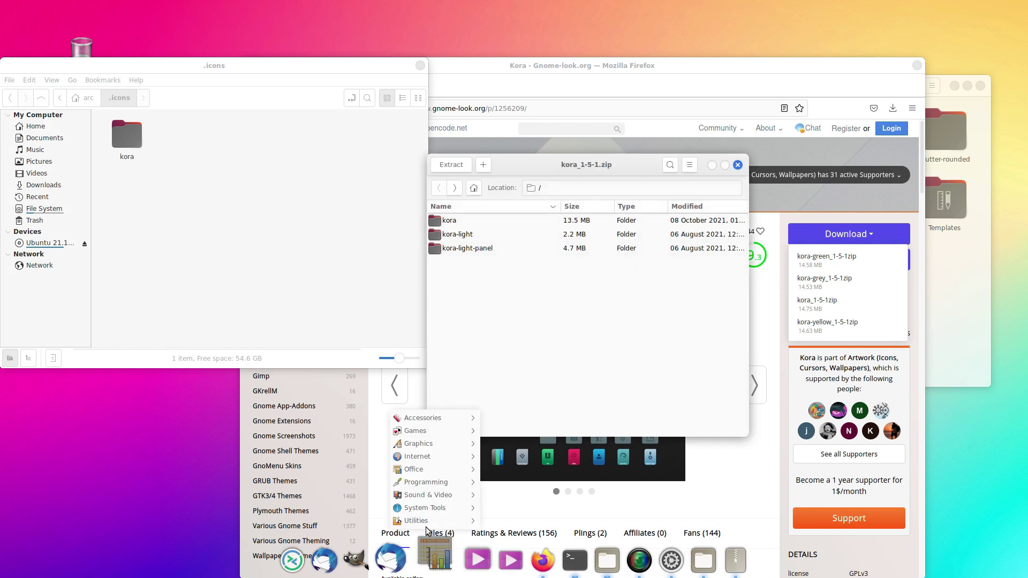
mouse_move(429, 498)
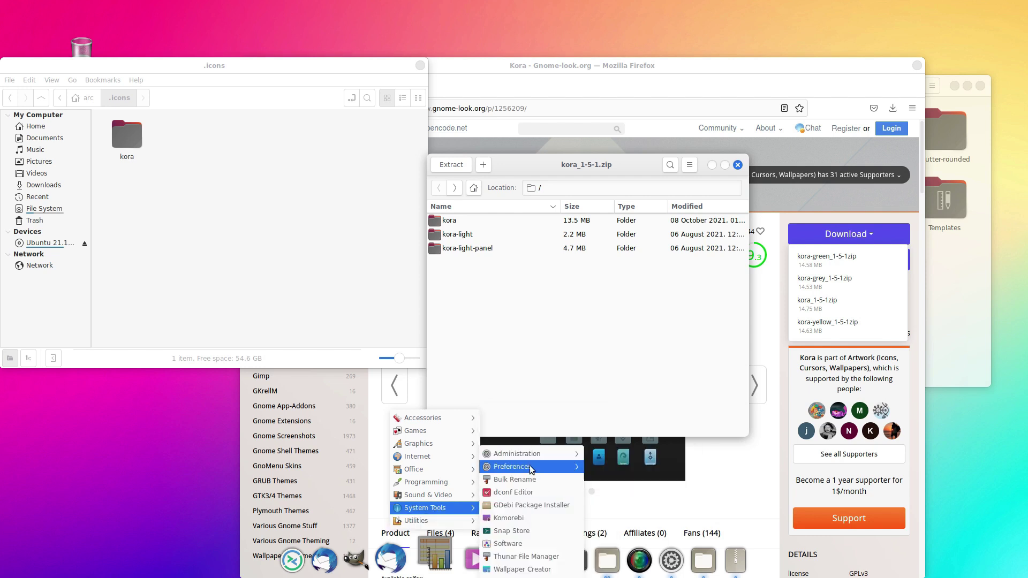
mouse_move(530, 468)
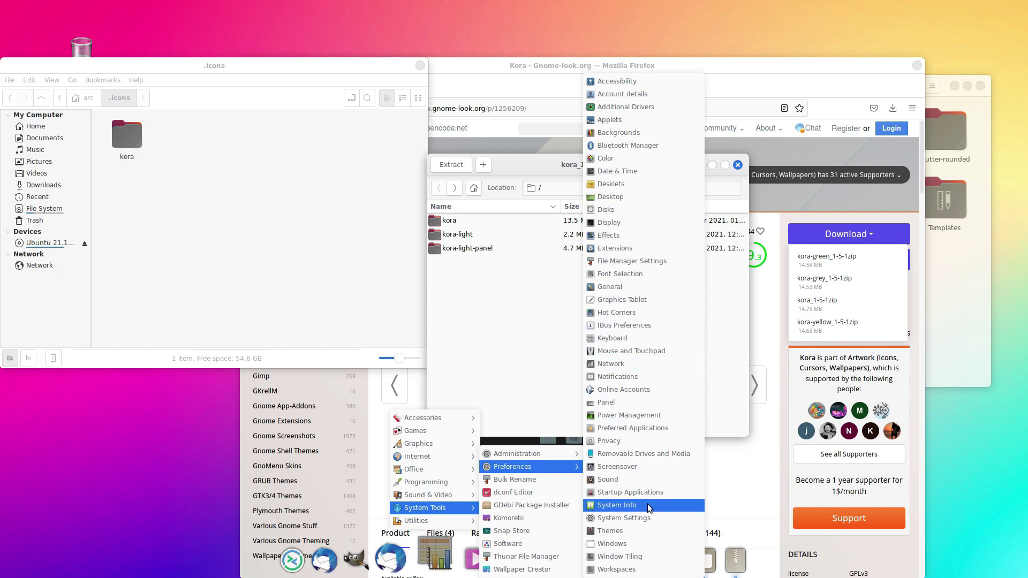
left_click(638, 518)
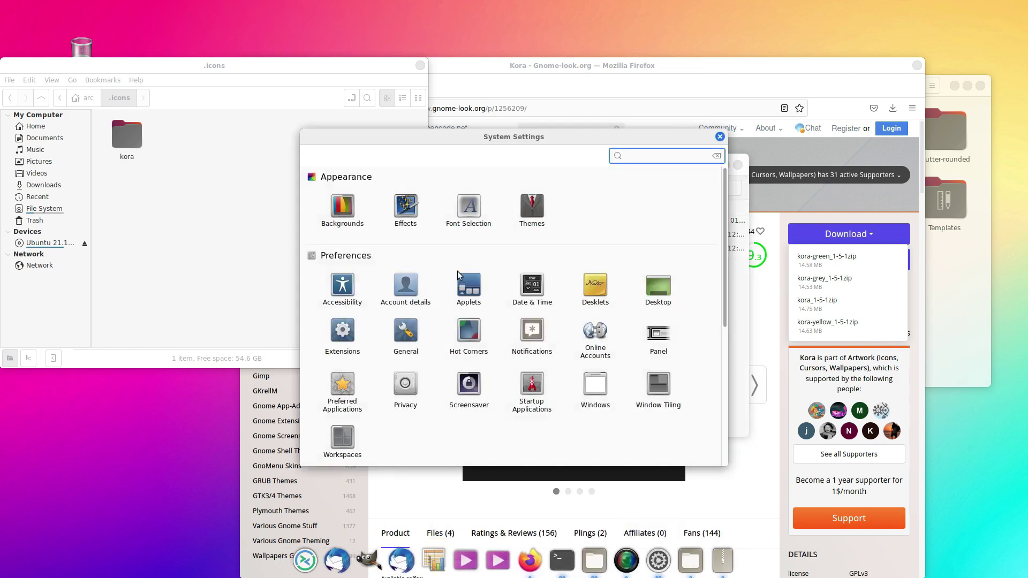
left_click(517, 210)
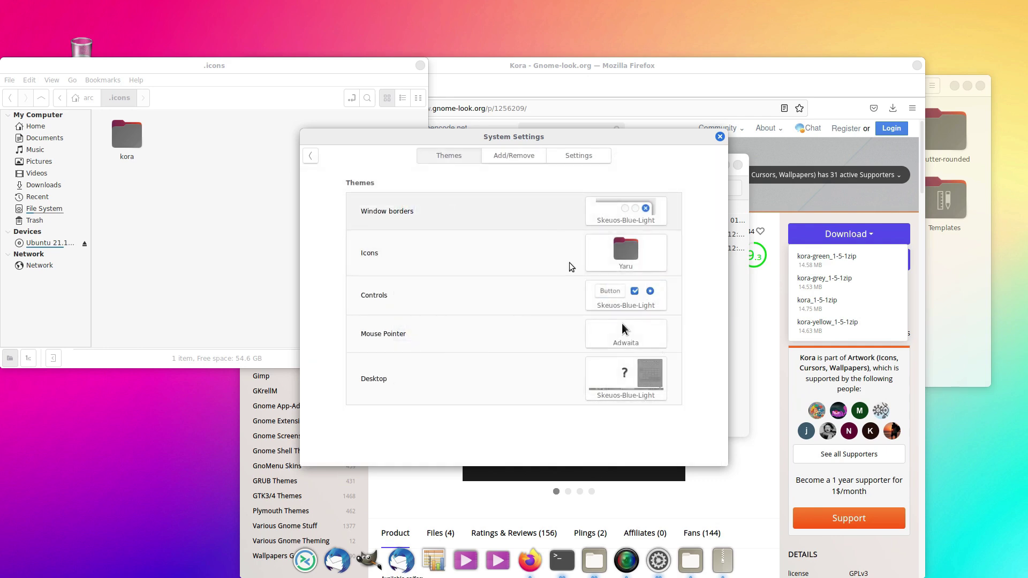
left_click(629, 264)
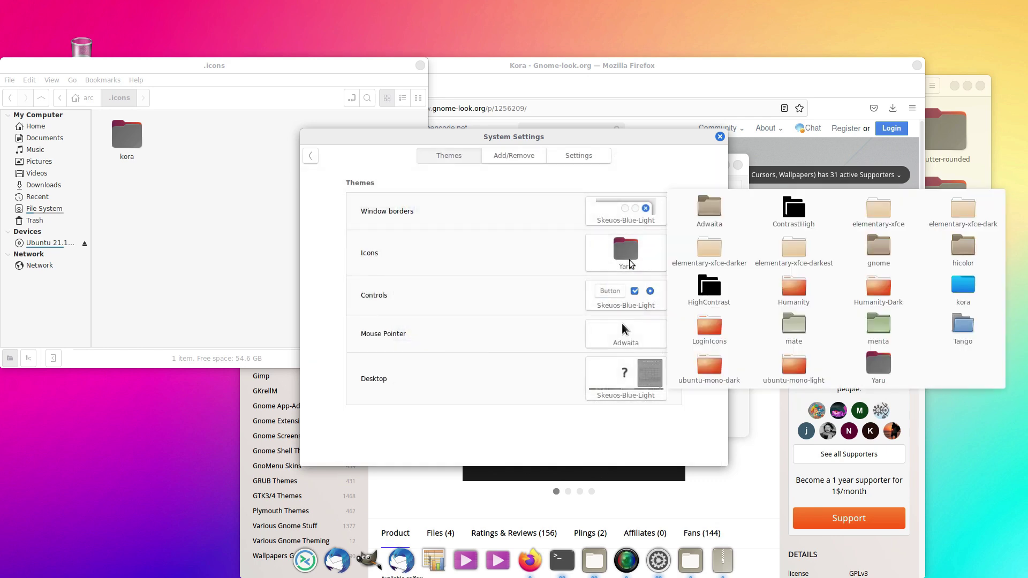
left_click(961, 305)
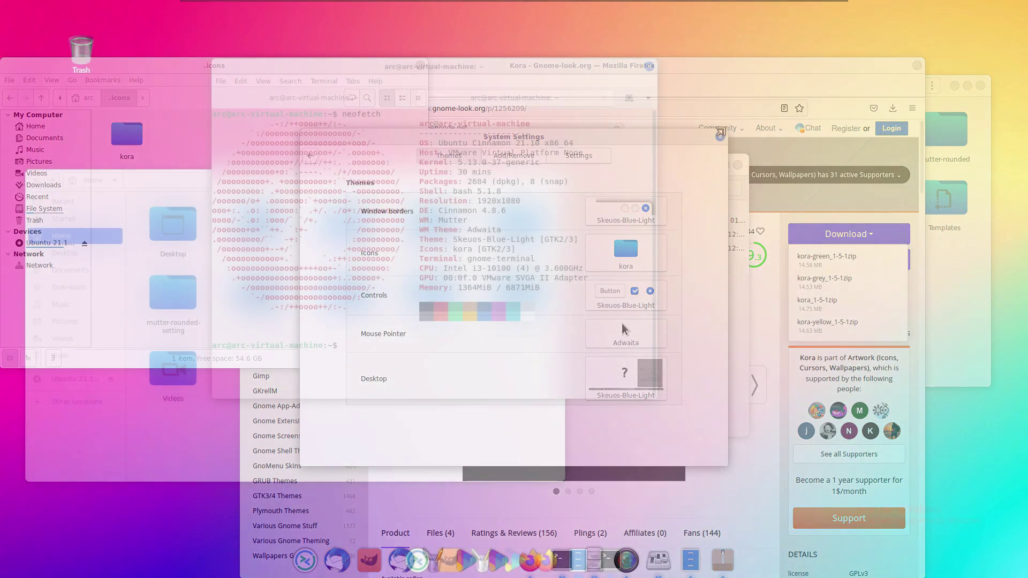